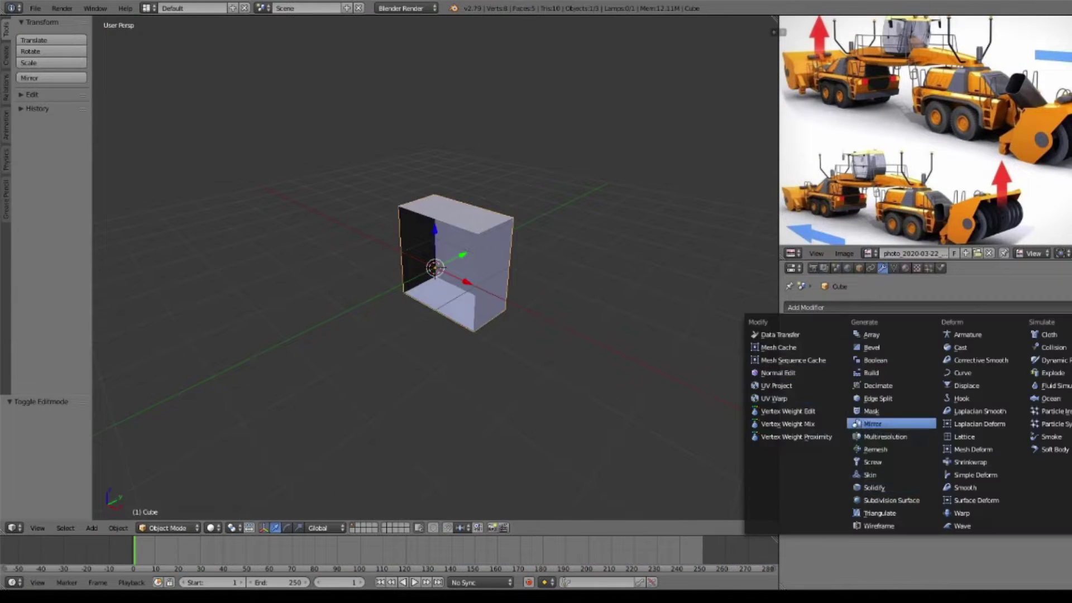
# Step: Switch the mirrored cube into Edit Mode to start shaping its mesh
pyautogui.press('Tab')
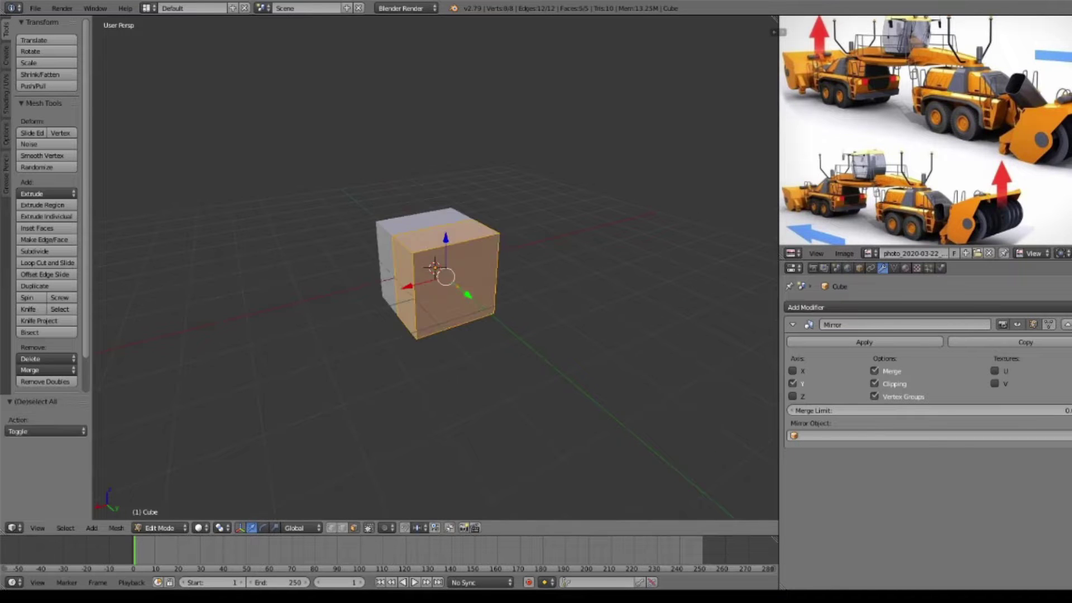
# Step: Stretch the cube 3.44 times along X, flatten it vertically and reposition it
pyautogui.press('s')
pyautogui.press('x')
pyautogui.press('Return')
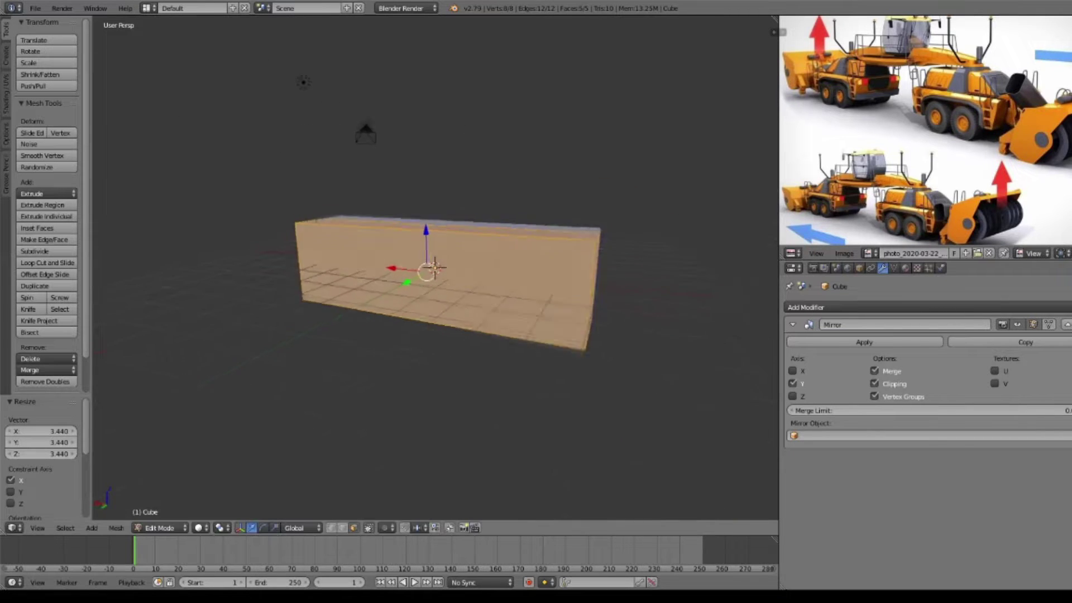
pyautogui.moveTo(436, 268); pyautogui.dragTo(447, 262, button='middle')
pyautogui.click(506, 279)
pyautogui.press('g')
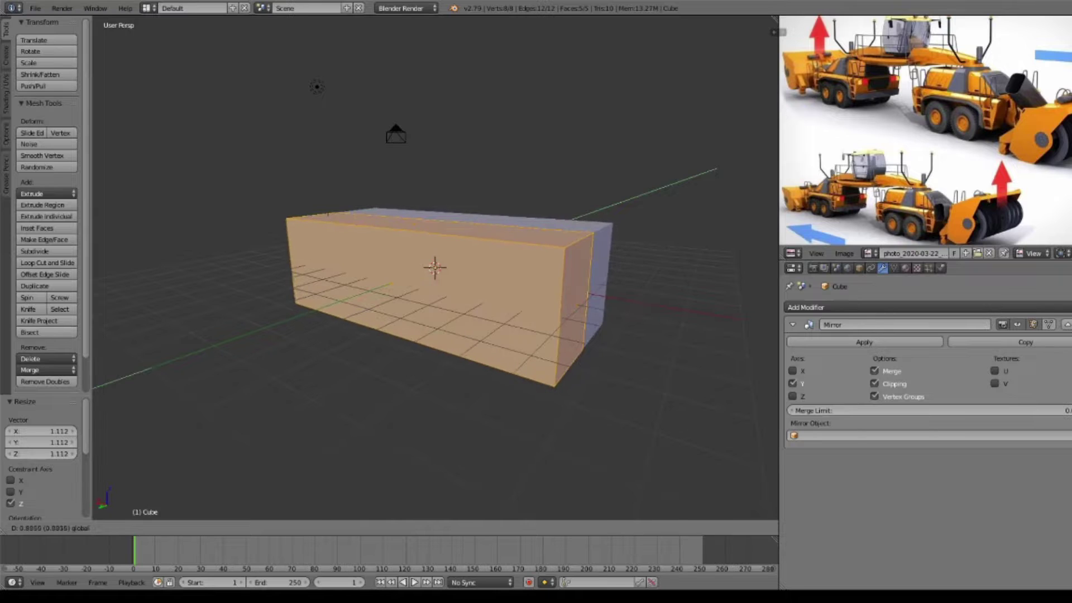
pyautogui.press('Return')
# Step: Add a horizontal edge loop around the box and slant its end faces
pyautogui.press('Tab')
pyautogui.press('a')
pyautogui.moveTo(435, 268)
pyautogui.mouseDown(button='middle')
pyautogui.moveTo(425, 274)
pyautogui.moveTo(469, 262)
pyautogui.moveTo(425, 268)
pyautogui.mouseUp(button='middle')
pyautogui.press('Return')
pyautogui.press('a')
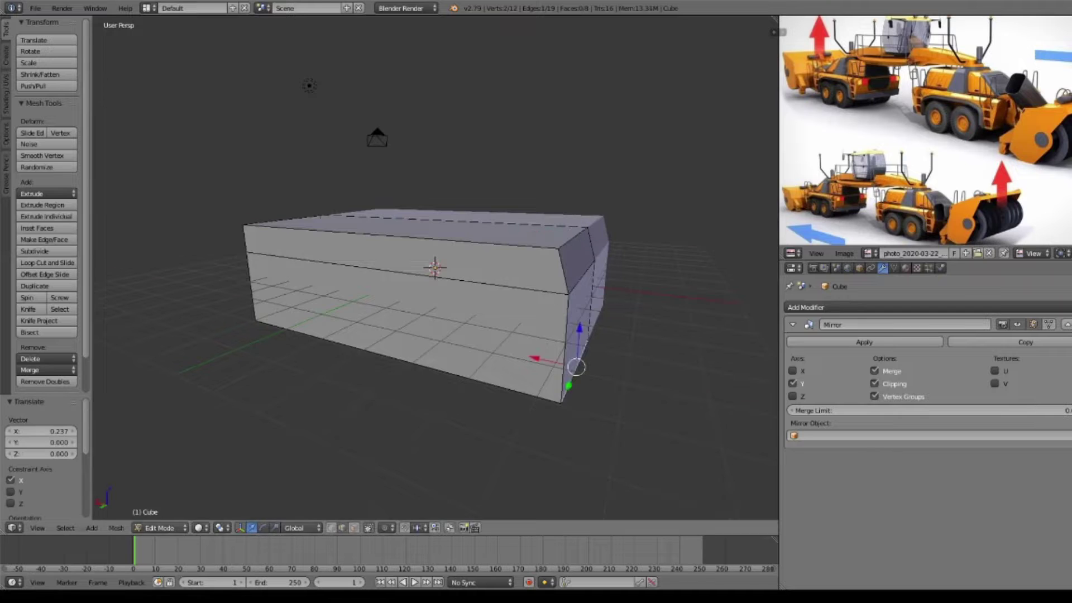
pyautogui.moveTo(436, 267)
pyautogui.mouseDown(button='middle')
pyautogui.moveTo(402, 271)
pyautogui.moveTo(469, 263)
pyautogui.moveTo(390, 271)
pyautogui.mouseUp(button='middle')
# Step: Add an edge loop down the box's middle and widen it into a face band
pyautogui.press('a')
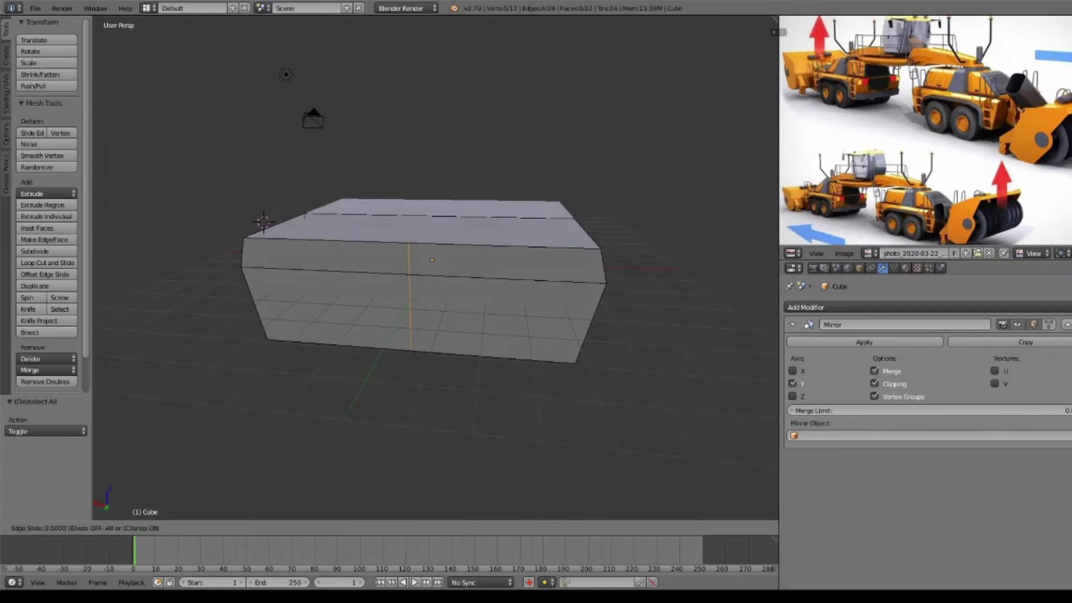
pyautogui.press('Return')
pyautogui.press('Return')
pyautogui.moveTo(435, 268); pyautogui.dragTo(435, 251, button='middle')
pyautogui.press('a')
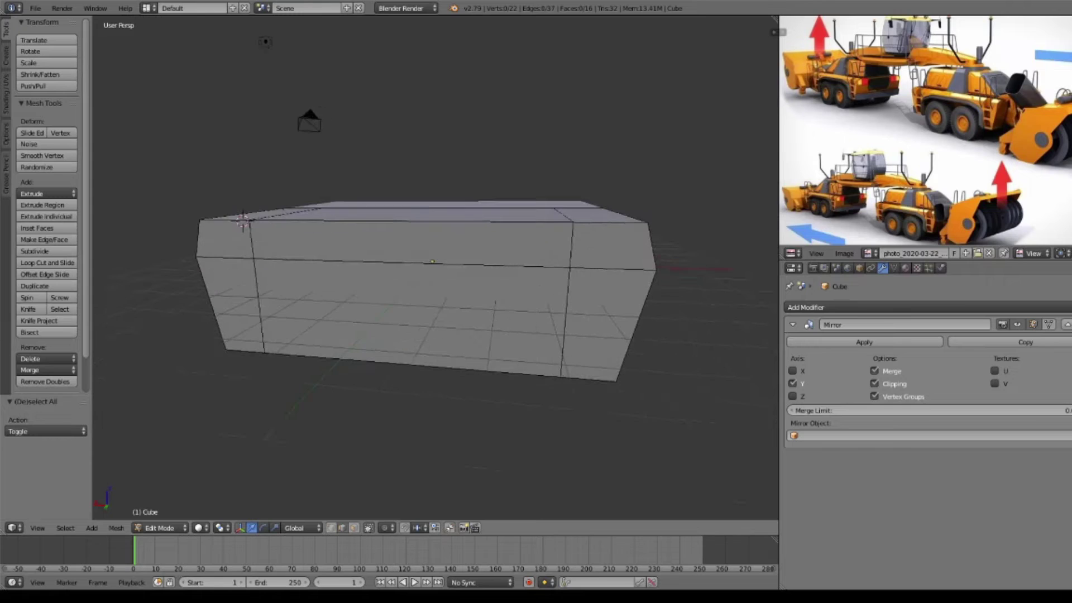
pyautogui.hotkey('ctrl', 'z')
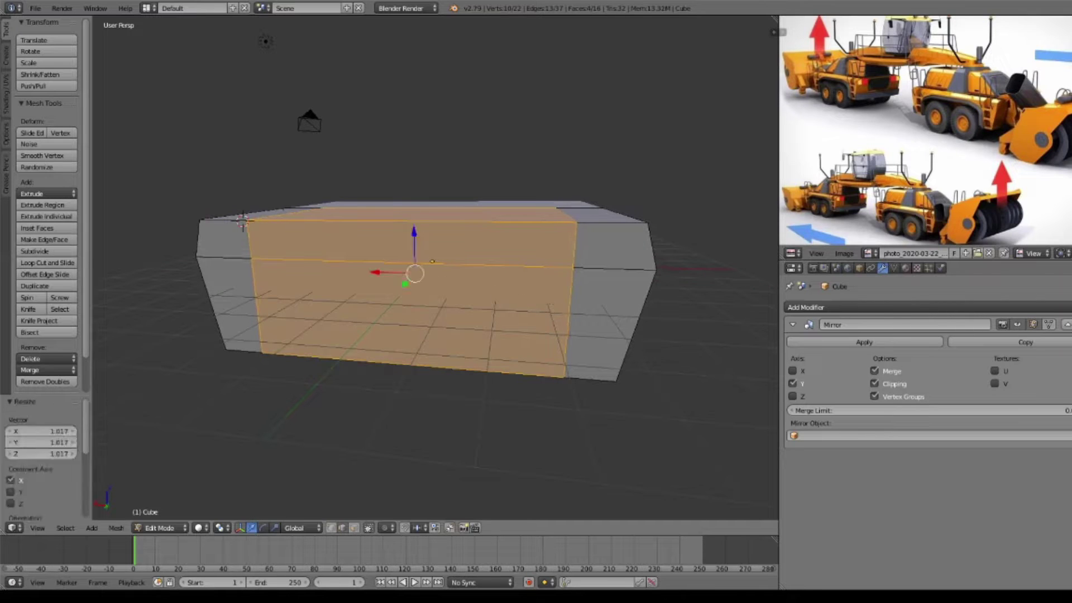
pyautogui.press('a')
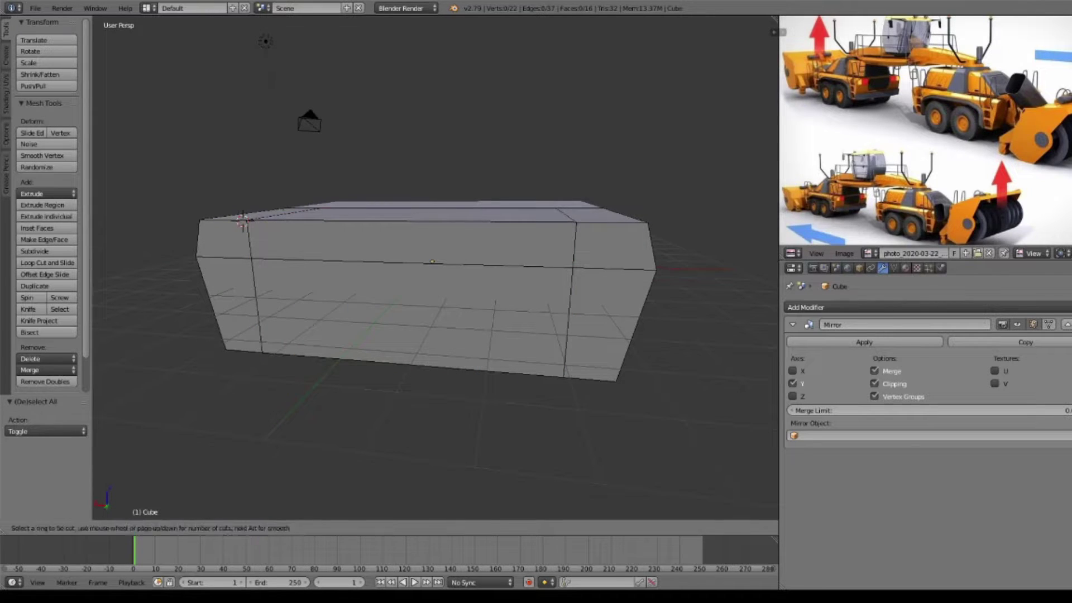
# Step: Add another loop cut and bevel it into a wide band
pyautogui.press('Return')
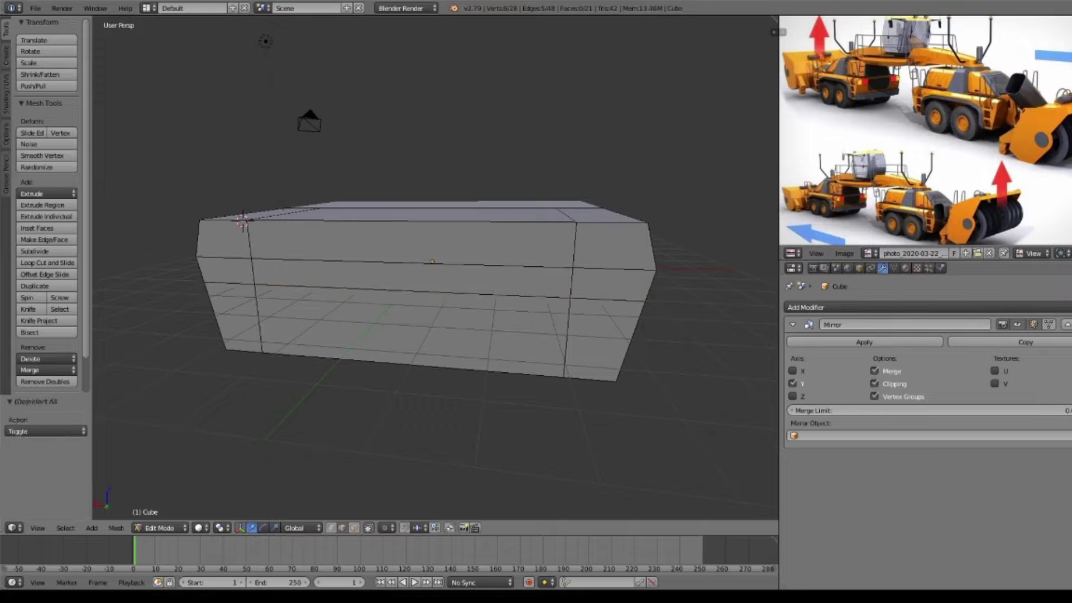
pyautogui.press('Return')
pyautogui.hotkey('ctrl', 'b')
pyautogui.press('Return')
pyautogui.press('a')
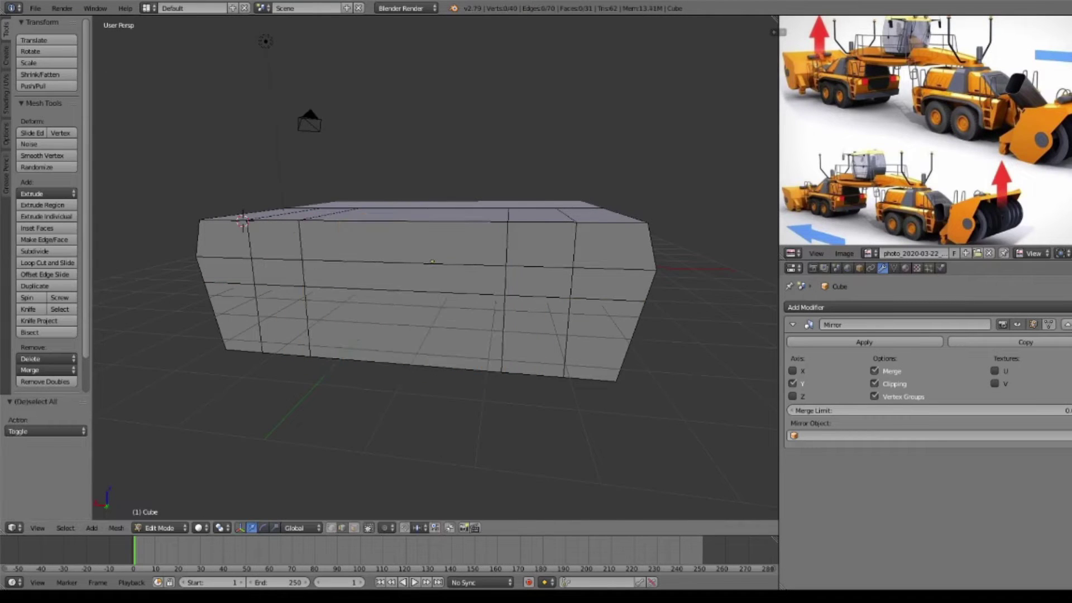
# Step: Delete the lower middle faces to open a gap between two end blocks
pyautogui.moveTo(505, 291); pyautogui.dragTo(480, 268, button='middle')
pyautogui.rightClick(479, 336)
pyautogui.press('x')
pyautogui.moveTo(478, 336); pyautogui.dragTo(301, 296, button='middle')
pyautogui.click(357, 314)
# Step: Fill a face between the selected edges of the arch
pyautogui.press('a')
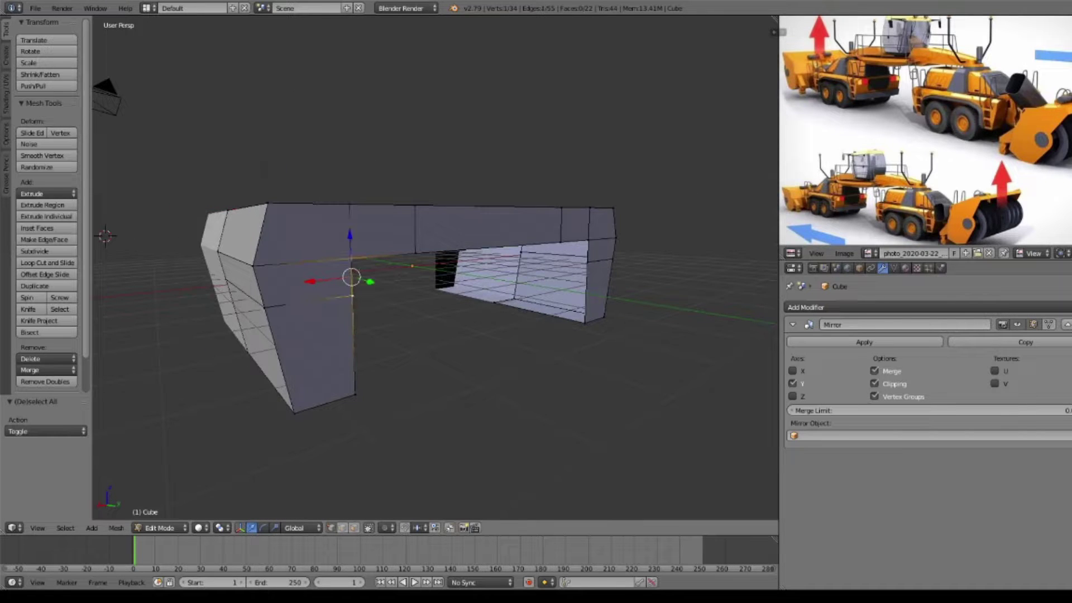
pyautogui.press('f')
pyautogui.moveTo(105, 236); pyautogui.dragTo(267, 220, button='middle')
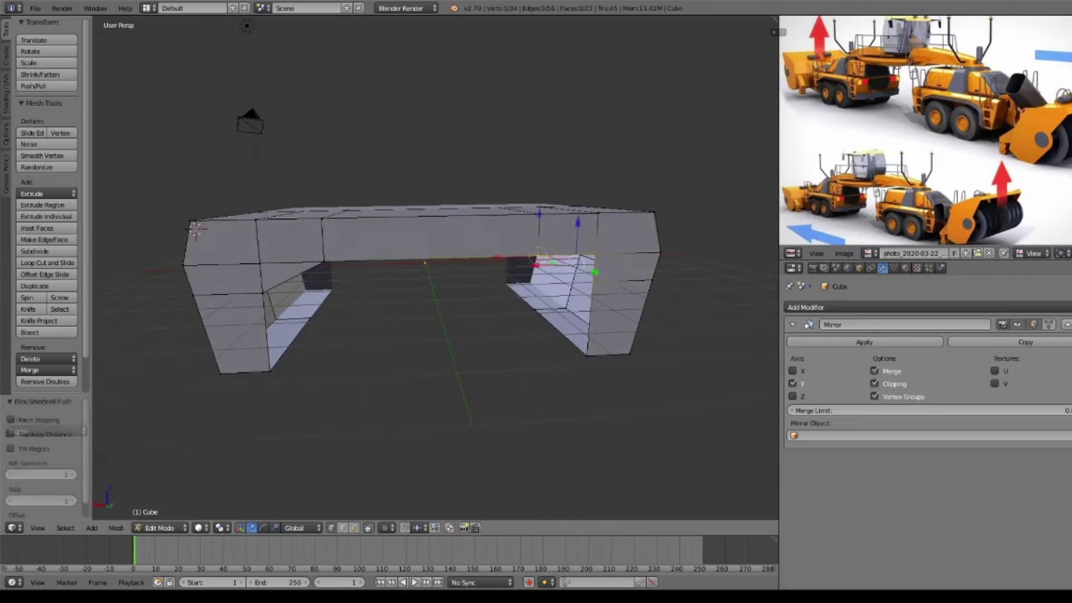
pyautogui.press('a')
# Step: Extrude the opening's border edges to build the arch's inner wall
pyautogui.moveTo(391, 279); pyautogui.dragTo(424, 268, button='middle')
pyautogui.rightClick(279, 246)
pyautogui.keyDown('ctrl'); pyautogui.rightClick(312, 279); pyautogui.keyUp('ctrl')
pyautogui.moveTo(313, 279)
pyautogui.mouseDown(button='middle')
pyautogui.moveTo(424, 245)
pyautogui.moveTo(391, 312)
pyautogui.moveTo(168, 167)
pyautogui.mouseUp(button='middle')
pyautogui.press('Return')
pyautogui.press('a')
# Step: Fill faces between the border edges to close the gap beneath the arch
pyautogui.rightClick(547, 257)
pyautogui.moveTo(547, 257)
pyautogui.mouseDown(button='middle')
pyautogui.moveTo(128, 191)
pyautogui.moveTo(391, 251)
pyautogui.moveTo(394, 170)
pyautogui.moveTo(337, 104)
pyautogui.moveTo(391, 251)
pyautogui.mouseUp(button='middle')
pyautogui.rightClick(395, 170)
pyautogui.keyDown('shift'); pyautogui.rightClick(463, 301); pyautogui.keyUp('shift')
pyautogui.press('f')
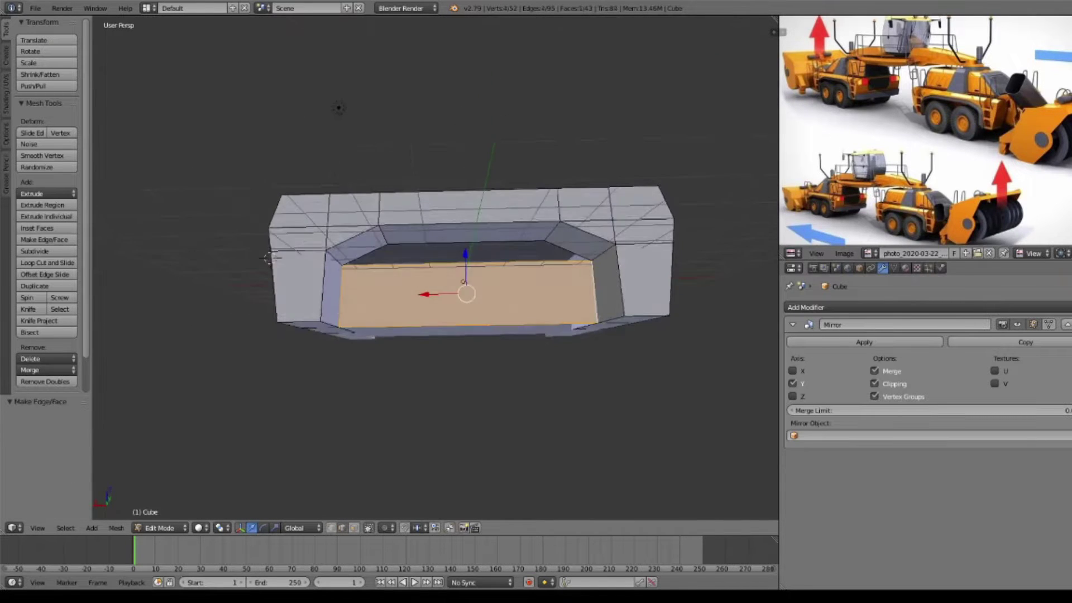
pyautogui.moveTo(463, 302); pyautogui.dragTo(462, 297, button='middle')
pyautogui.press('f')
pyautogui.press('a')
# Step: Add a centre loop cut across the body and select one of its faces
pyautogui.click(462, 293)
pyautogui.rightClick(468, 282)
pyautogui.moveTo(462, 293)
pyautogui.mouseDown(button='middle')
pyautogui.moveTo(469, 268)
pyautogui.moveTo(458, 262)
pyautogui.mouseUp(button='middle')
# Step: Fill the last remaining opening in the body with a face
pyautogui.press('f')
pyautogui.press('a')
pyautogui.scroll(4, 458, 262)
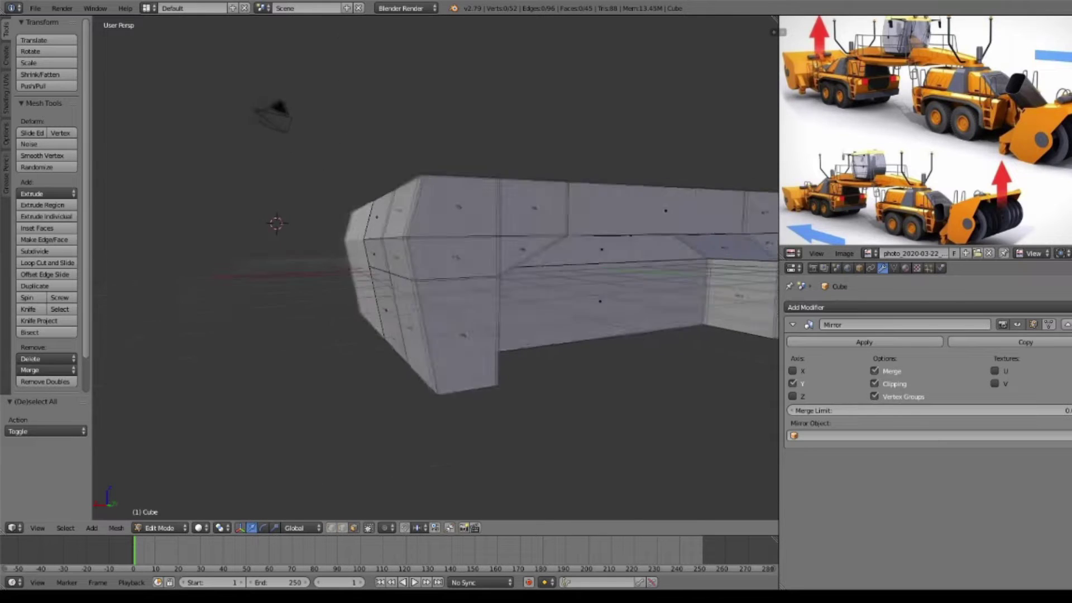
pyautogui.rightClick(425, 329)
pyautogui.scroll(-3, 469, 279)
# Step: Add a new edge loop across the body's legs
pyautogui.press('a')
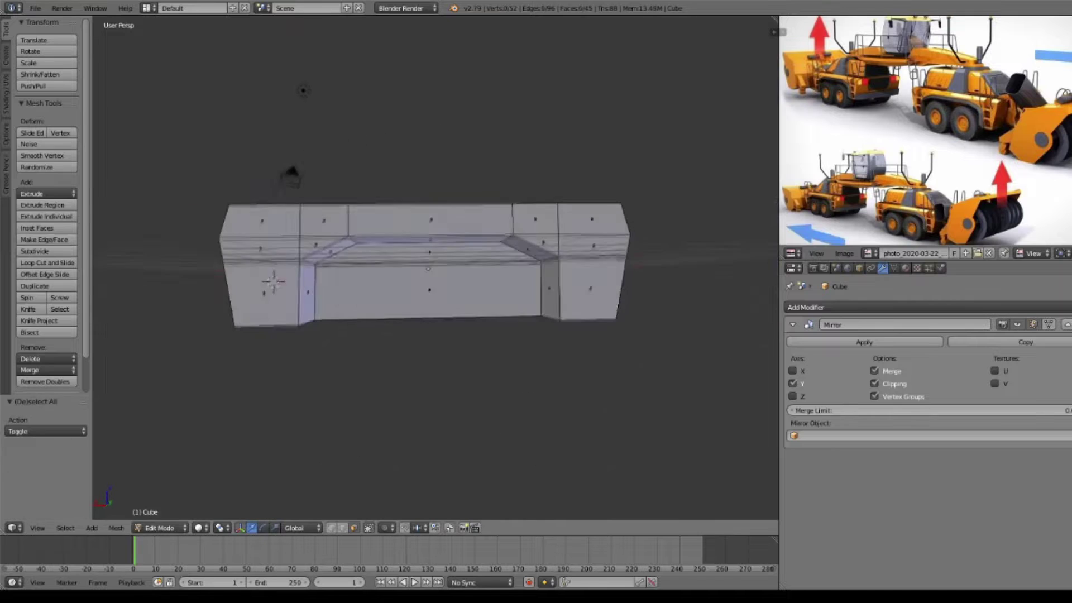
pyautogui.hotkey('ctrl', 'r')
pyautogui.click(159, 281)
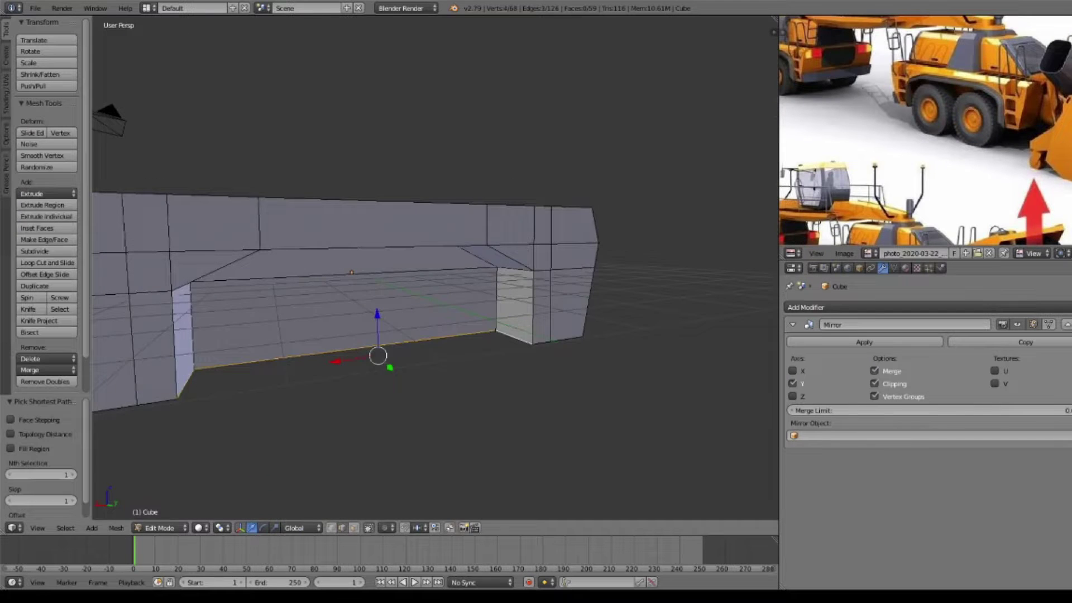
pyautogui.press('a')
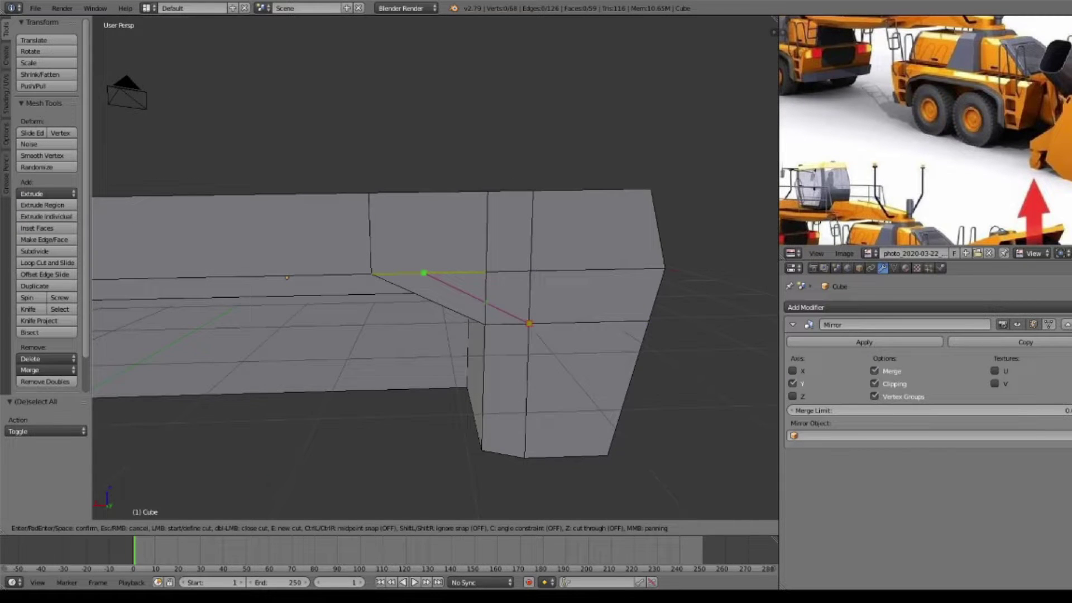
# Step: Knife a diagonal cut across the end to form the sloped step
pyautogui.press('Return')
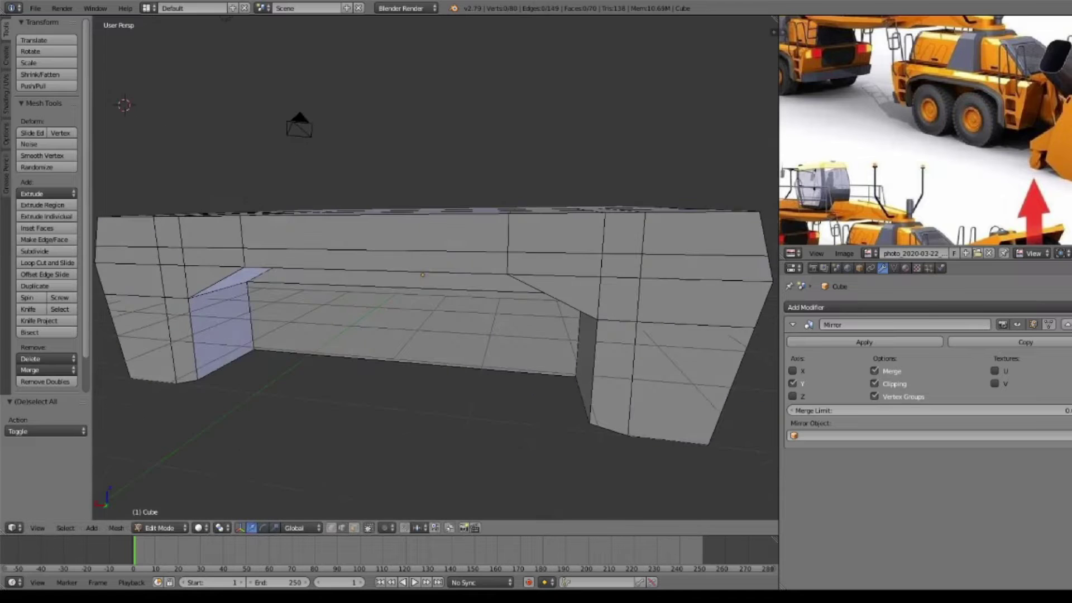
pyautogui.scroll(3, 558, 350)
pyautogui.press('k')
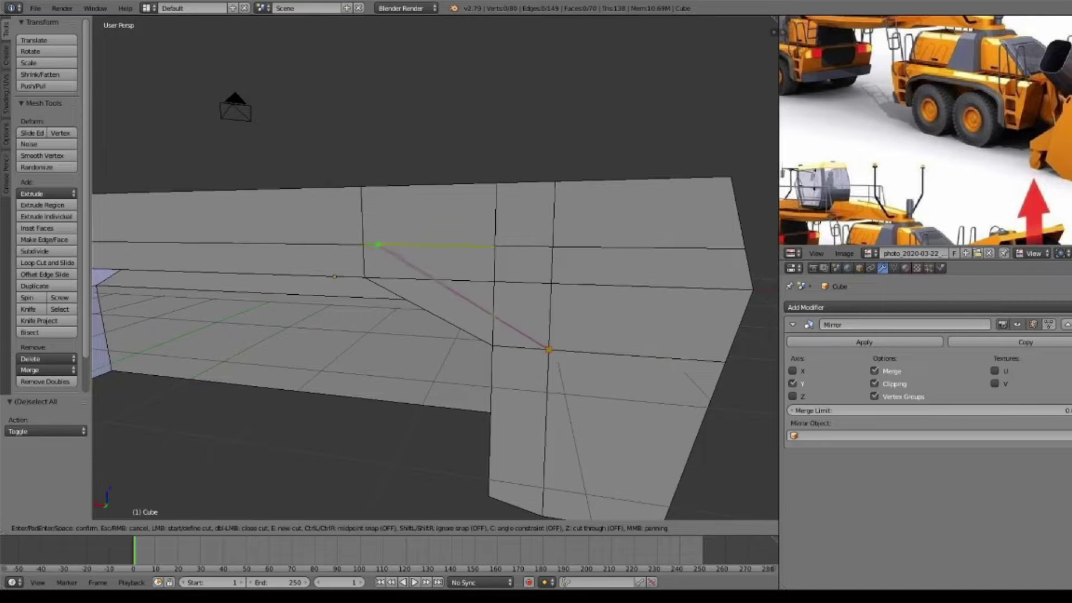
pyautogui.press('Return')
pyautogui.scroll(-3, 412, 288)
# Step: Delete the stray cut edge and dissolve the extra edges
pyautogui.scroll(3, 466, 283)
pyautogui.press('x')
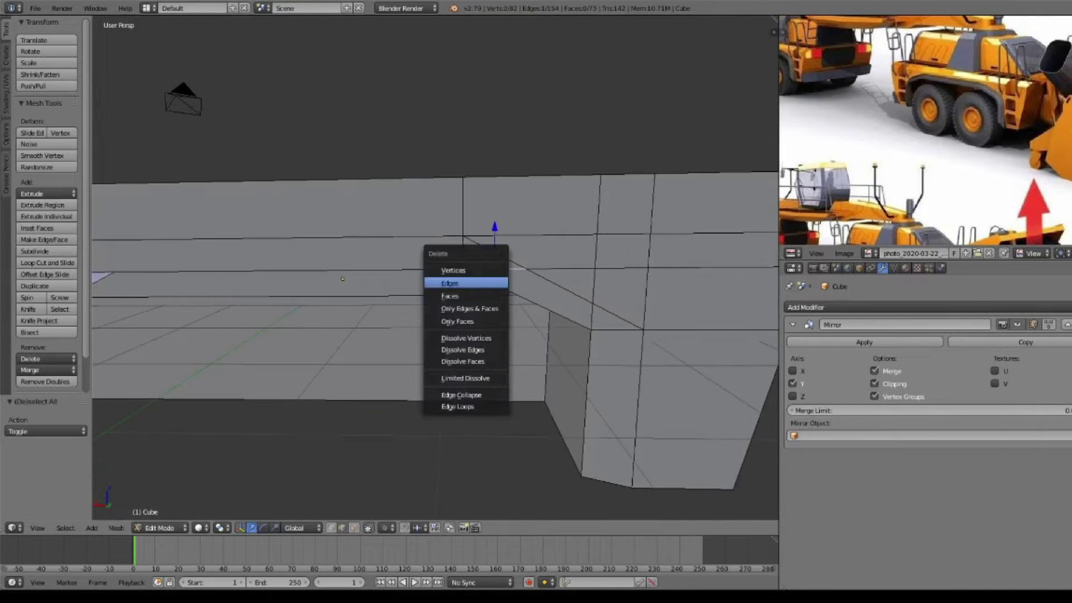
pyautogui.press('x')
pyautogui.click(530, 272)
pyautogui.scroll(-2, 530, 273)
pyautogui.press('x')
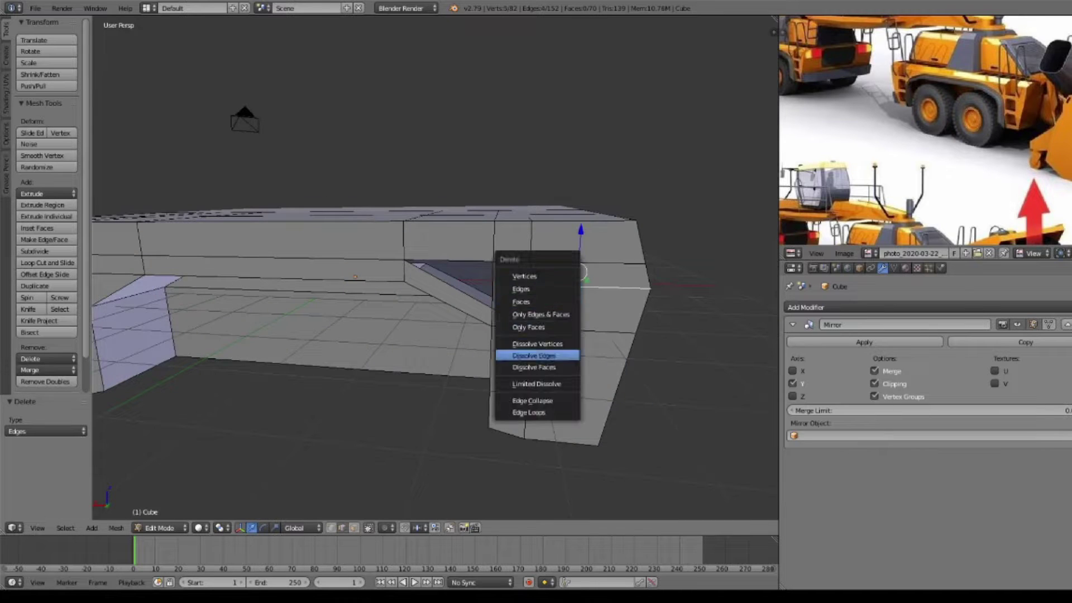
pyautogui.click(530, 360)
pyautogui.scroll(2, 530, 360)
# Step: Dissolve the remaining stray edges on top of the sloped end
pyautogui.keyDown('shift'); pyautogui.moveTo(435, 279); pyautogui.dragTo(386, 279, button='middle'); pyautogui.keyUp('shift')
pyautogui.moveTo(455, 313); pyautogui.dragTo(454, 275, button='middle')
pyautogui.press('x')
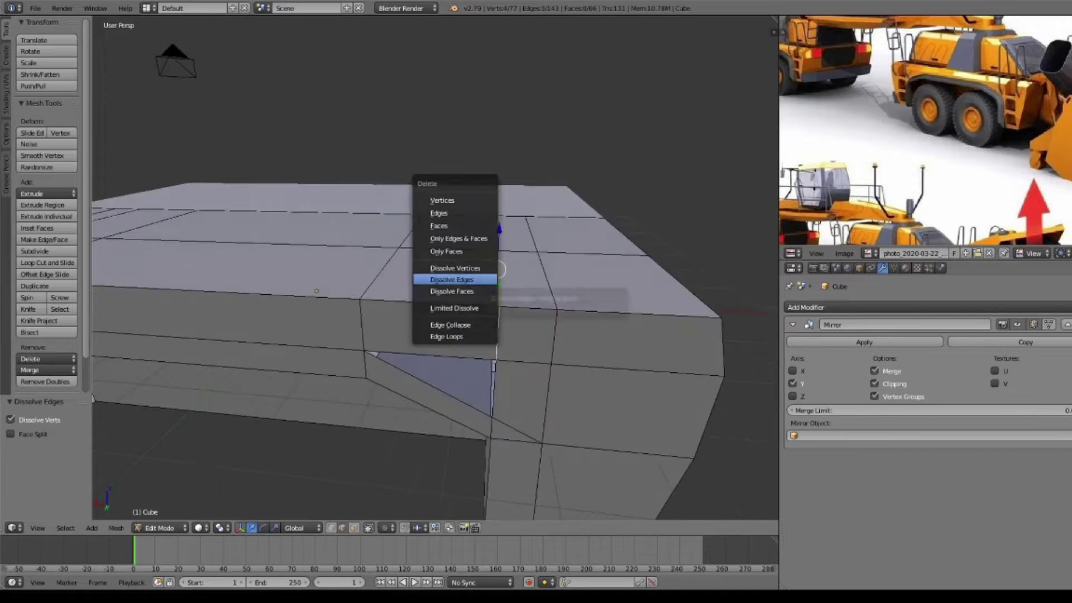
pyautogui.click(455, 276)
pyautogui.press('a')
pyautogui.hotkey('ctrl', 'z')
pyautogui.scroll(-3, 441, 279)
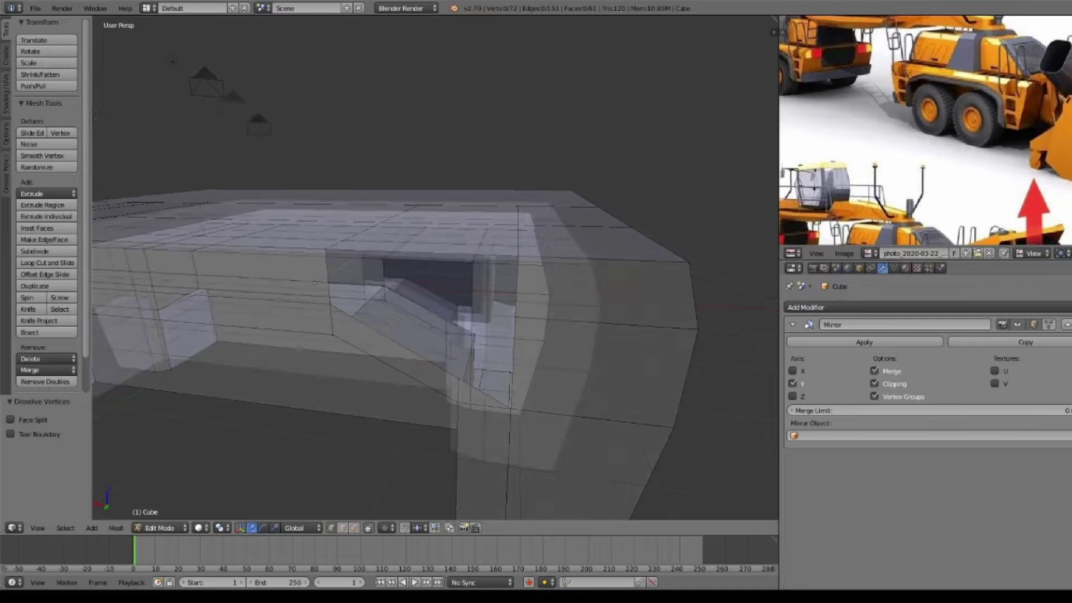
pyautogui.scroll(-3, 441, 279)
# Step: Delete the left half's faces and enable mirroring across the X axis
pyautogui.moveTo(279, 223); pyautogui.dragTo(446, 341)
pyautogui.press('z')
pyautogui.press('x')
pyautogui.click(380, 347)
pyautogui.click(792, 371)
# Step: Dissolve the leftover extra vertex on the sloped end
pyautogui.scroll(4, 436, 268)
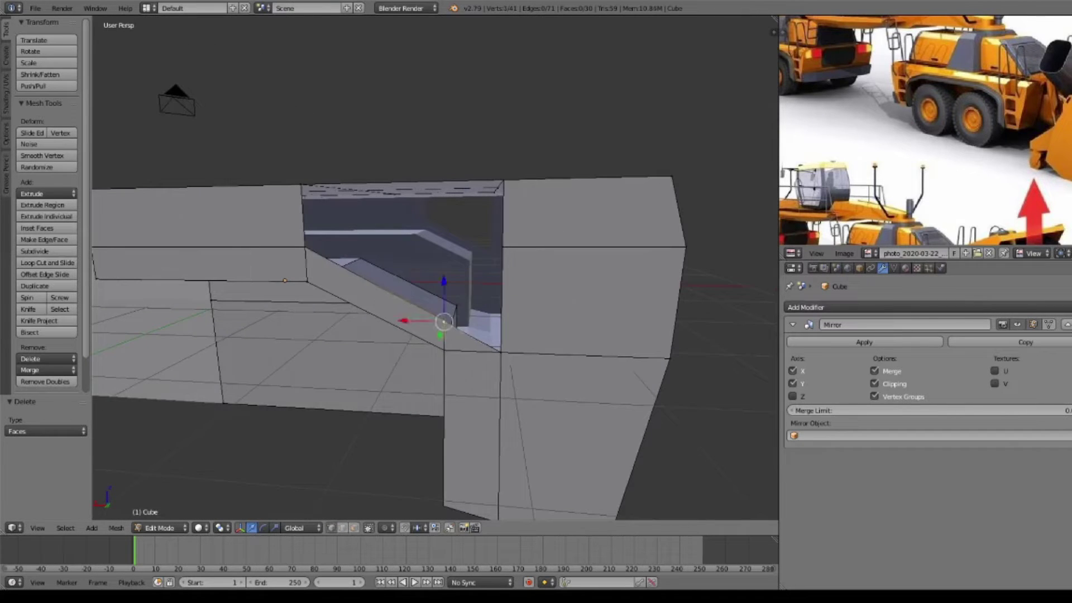
pyautogui.press('x')
pyautogui.click(313, 277)
pyautogui.moveTo(313, 277); pyautogui.dragTo(315, 301, button='middle')
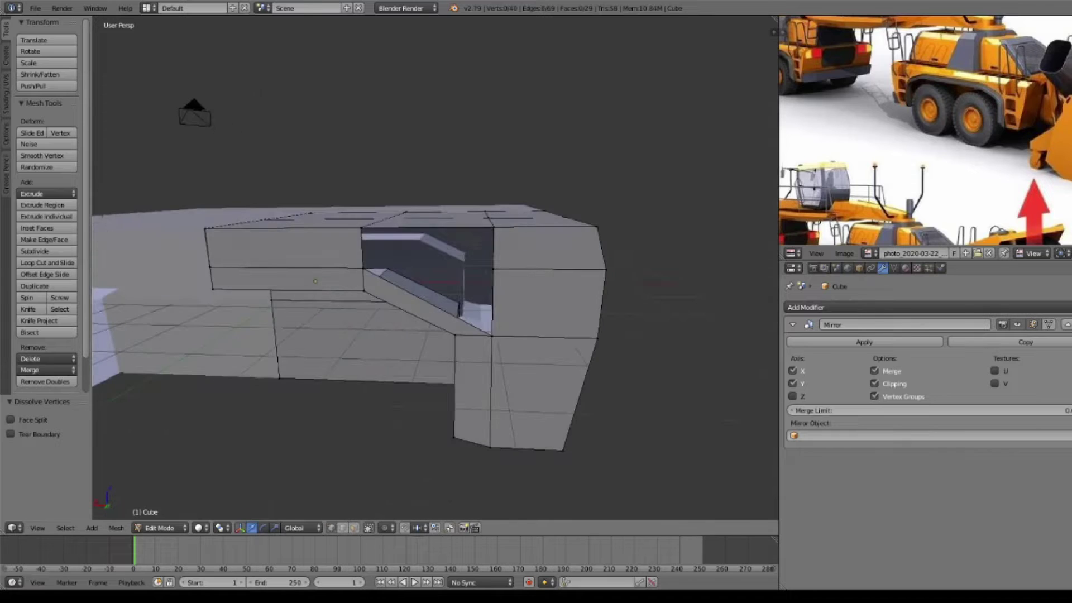
# Step: Flatten the selected end edges to one height
pyautogui.press('a')
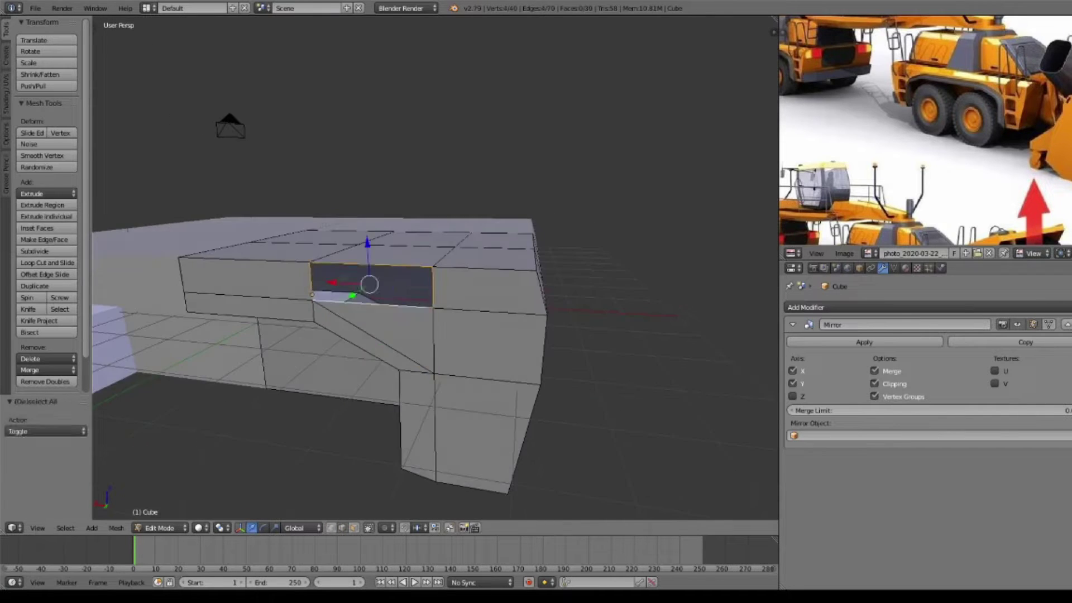
pyautogui.scroll(-2, 333, 286)
pyautogui.moveTo(261, 271); pyautogui.dragTo(216, 275, button='middle')
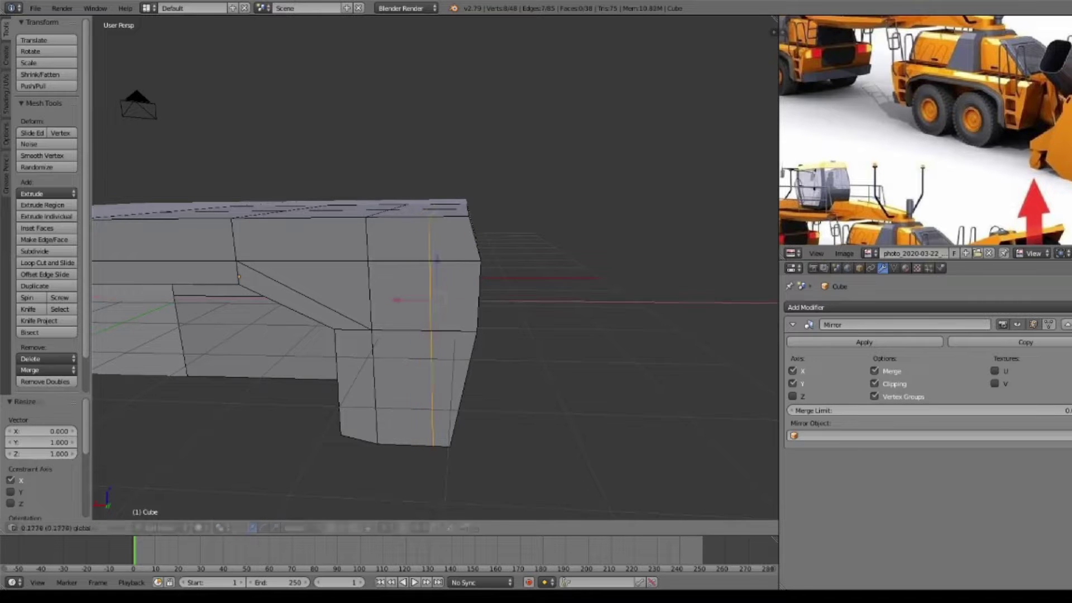
pyautogui.press('a')
pyautogui.moveTo(391, 279); pyautogui.dragTo(391, 256, button='middle')
pyautogui.press('0')
pyautogui.press('Return')
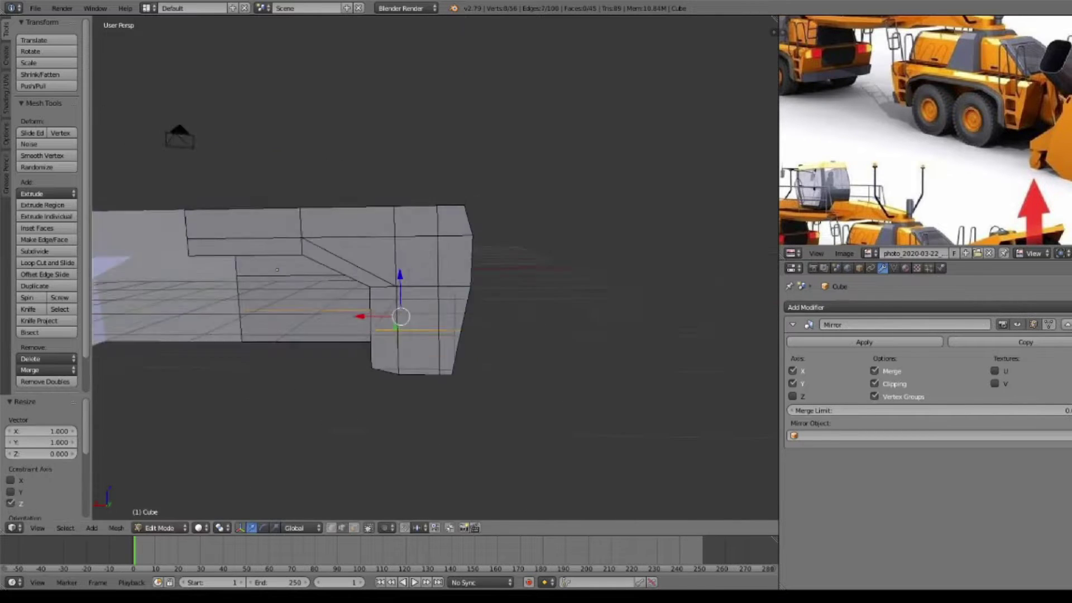
pyautogui.scroll(3, 467, 314)
# Step: Inset the two side faces and push them inward as window recesses
pyautogui.rightClick(396, 334)
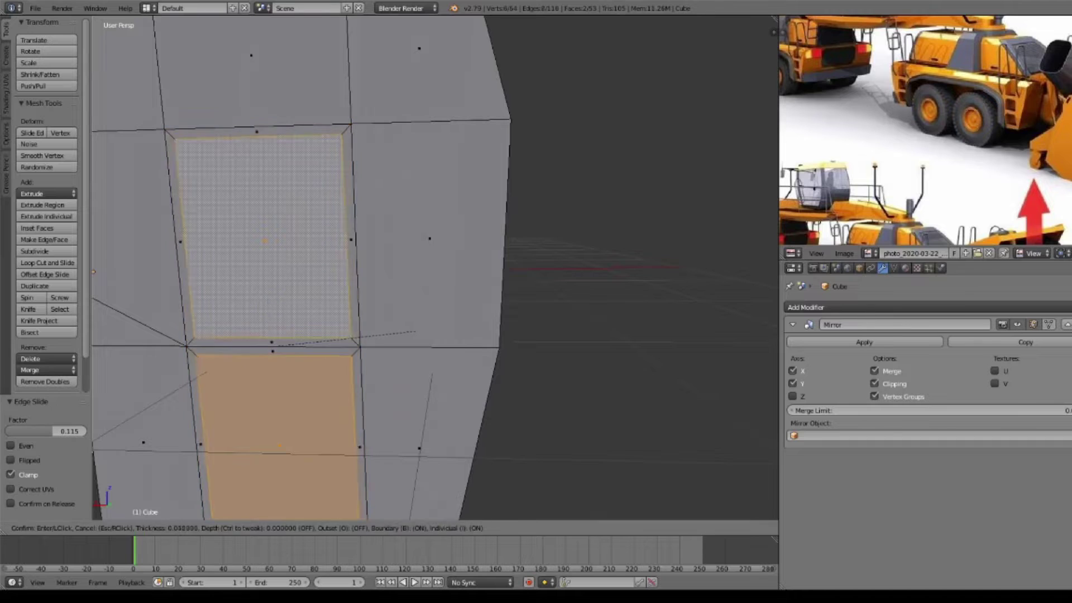
pyautogui.press('i')
pyautogui.moveTo(435, 268)
pyautogui.mouseDown(button='middle')
pyautogui.moveTo(413, 246)
pyautogui.moveTo(458, 263)
pyautogui.moveTo(391, 223)
pyautogui.mouseUp(button='middle')
pyautogui.press('e')
pyautogui.press('a')
pyautogui.scroll(2, 435, 268)
# Step: Bevel the recesses' top edges into rounded corners
pyautogui.keyDown('alt'); pyautogui.rightClick(435, 139); pyautogui.keyUp('alt')
pyautogui.hotkey('ctrl', 'b')
pyautogui.scroll(2, 435, 223)
pyautogui.click(435, 224)
pyautogui.moveTo(435, 268); pyautogui.dragTo(402, 224, button='middle')
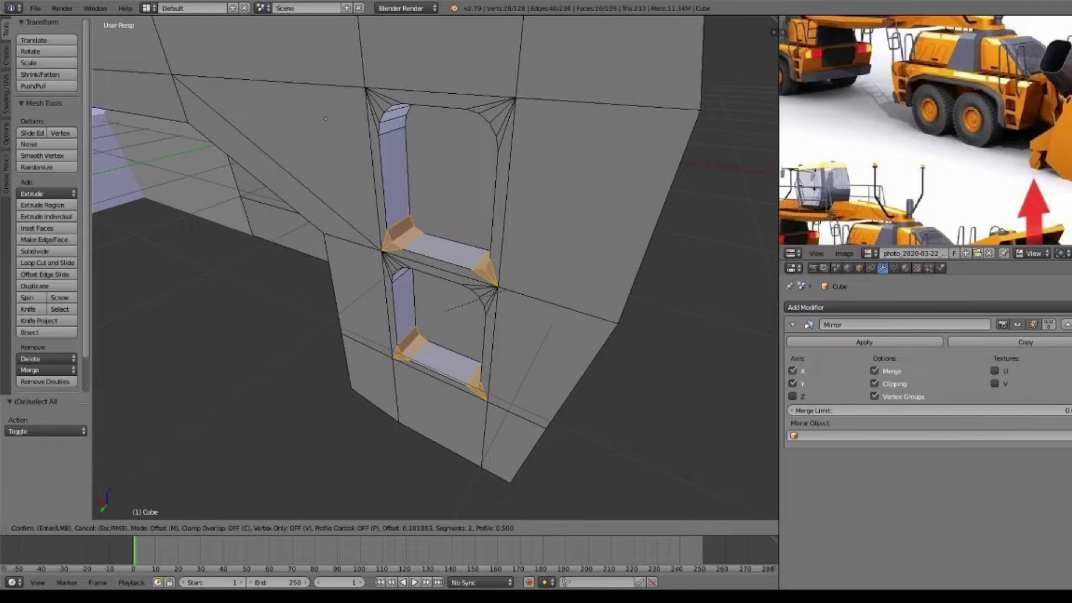
pyautogui.click(496, 288)
pyautogui.press('a')
pyautogui.scroll(-3, 496, 288)
# Step: Re-enter mesh editing and select an edge loop on the top face
pyautogui.press('Tab')
pyautogui.press('Tab')
pyautogui.moveTo(436, 268)
pyautogui.mouseDown(button='middle')
pyautogui.moveTo(452, 232)
pyautogui.moveTo(424, 184)
pyautogui.mouseUp(button='middle')
pyautogui.press('a')
pyautogui.scroll(2, 424, 184)
pyautogui.keyDown('alt'); pyautogui.rightClick(390, 185); pyautogui.keyUp('alt')
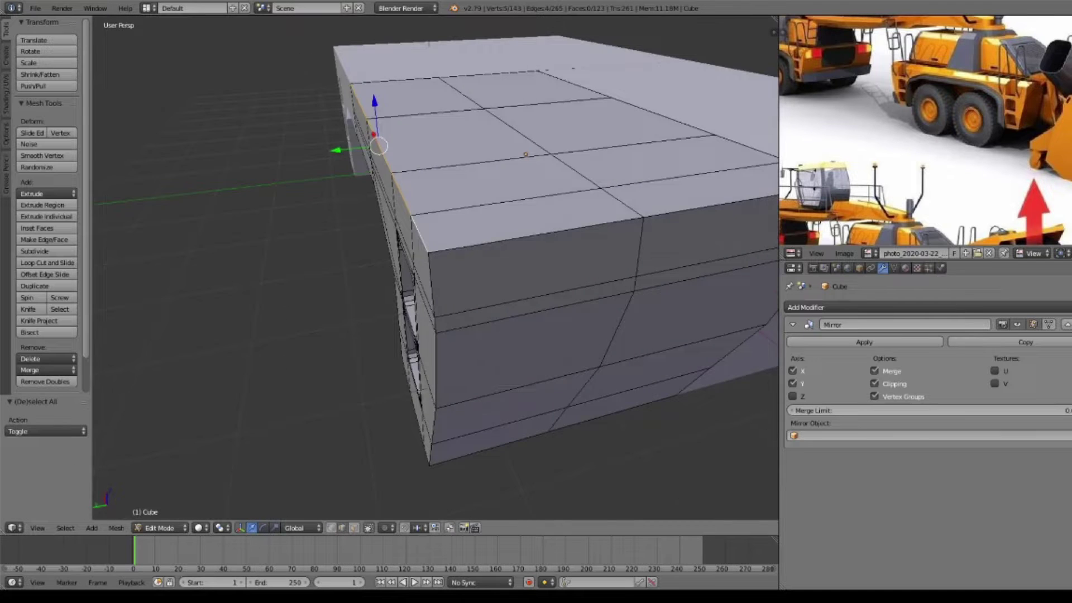
# Step: Add a new edge loop across the top of the body
pyautogui.scroll(-3, 435, 251)
pyautogui.moveTo(435, 251)
pyautogui.mouseDown(button='middle')
pyautogui.moveTo(413, 223)
pyautogui.moveTo(391, 234)
pyautogui.mouseUp(button='middle')
pyautogui.hotkey('ctrl', 'r')
pyautogui.click(502, 279)
pyautogui.press('Return')
pyautogui.press('a')
# Step: Select a vertical edge loop on the chassis side and flatten it along X
pyautogui.scroll(3, 435, 251)
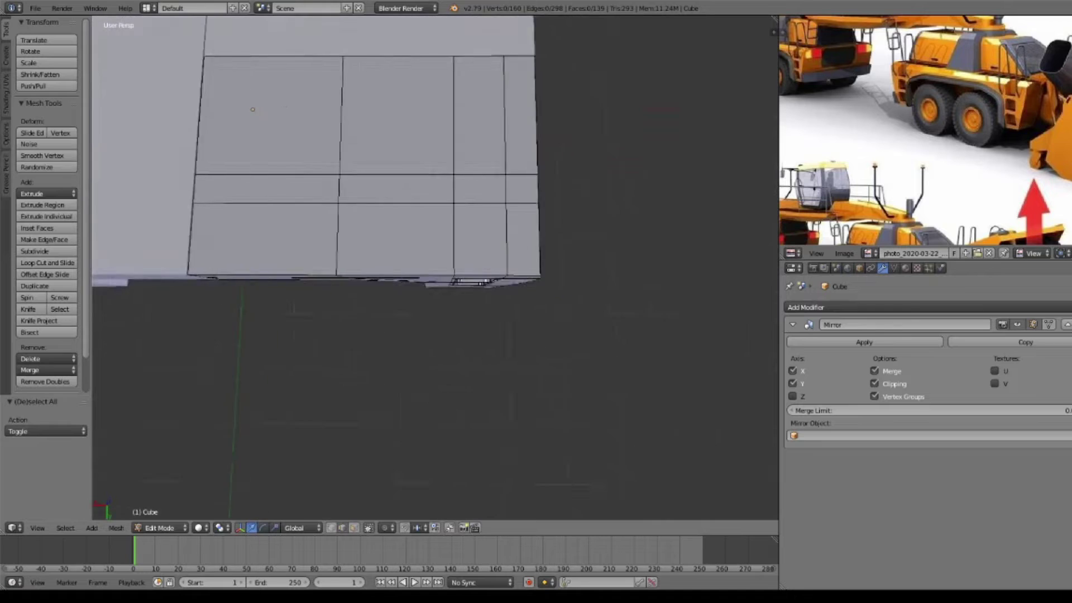
pyautogui.keyDown('alt'); pyautogui.rightClick(281, 234); pyautogui.keyUp('alt')
pyautogui.press('g')
pyautogui.press('y')
pyautogui.press('Escape')
pyautogui.moveTo(280, 304); pyautogui.dragTo(341, 326, button='middle')
pyautogui.press('s')
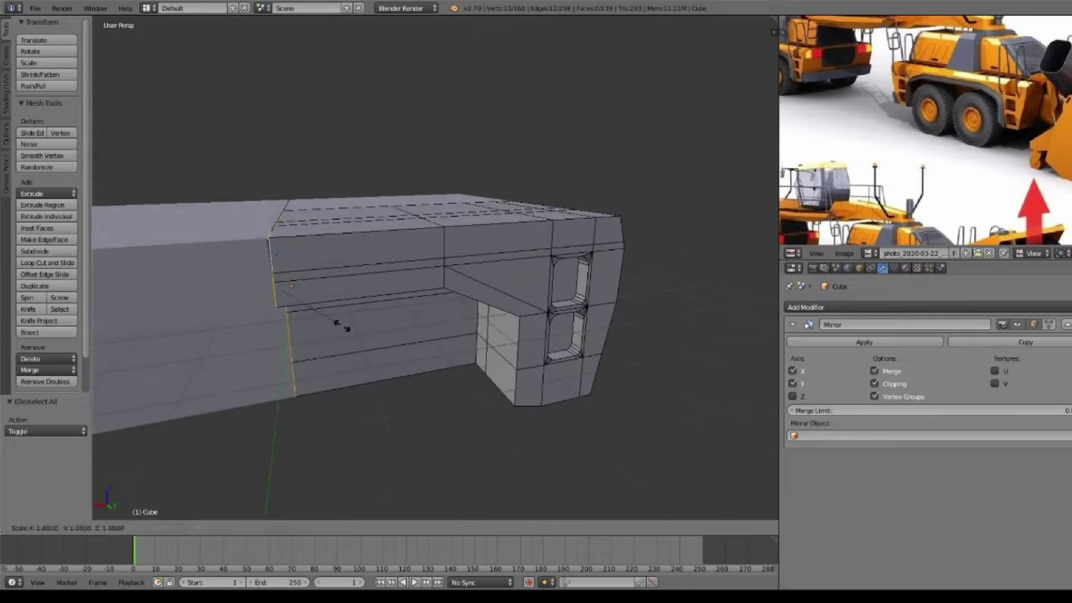
pyautogui.moveTo(391, 279); pyautogui.dragTo(390, 257, button='middle')
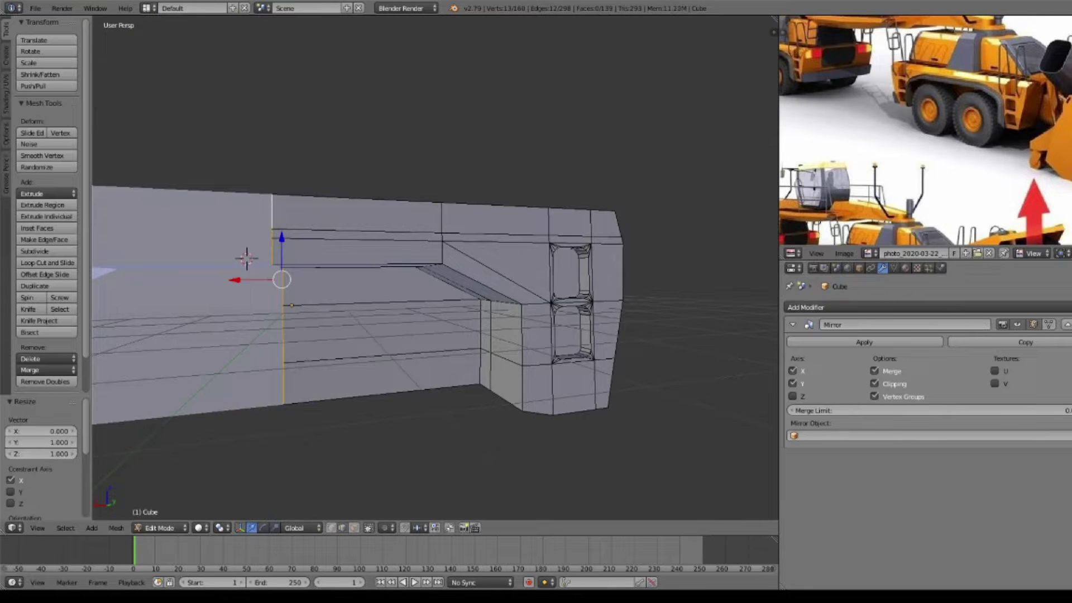
pyautogui.moveTo(313, 346); pyautogui.dragTo(368, 357, button='middle')
pyautogui.press('s')
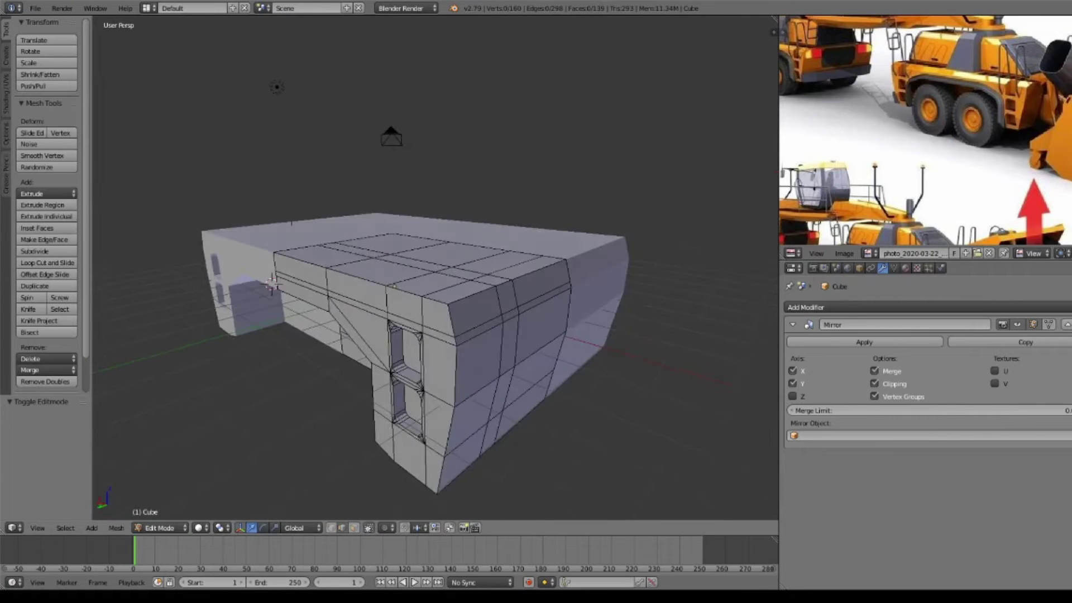
pyautogui.moveTo(435, 335); pyautogui.dragTo(346, 335, button='middle')
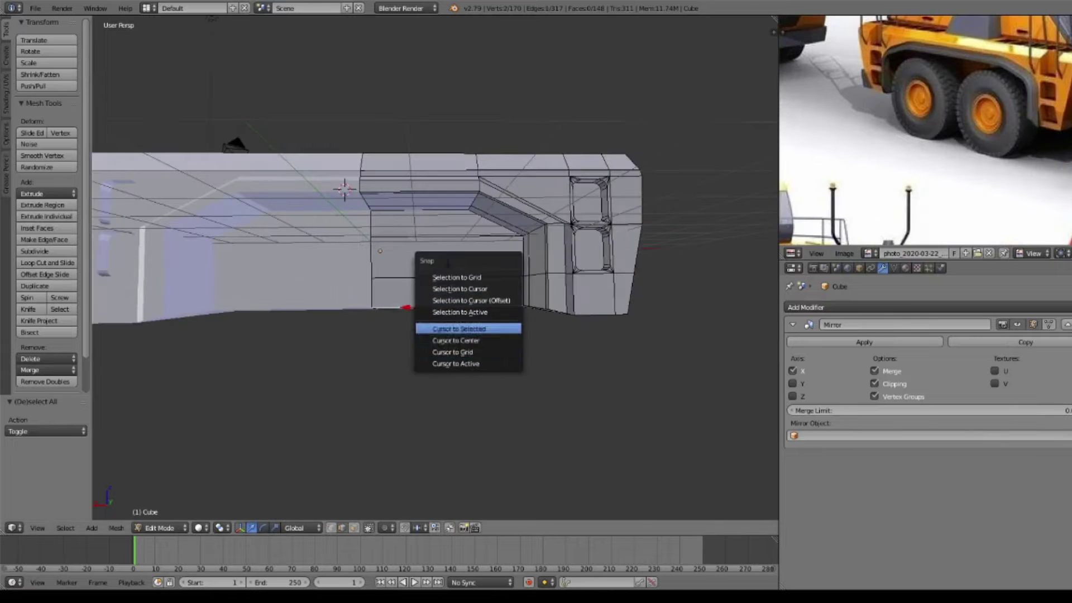
# Step: Snap the 3D cursor to the selected edge and add a cylinder there
pyautogui.click(458, 329)
pyautogui.click(501, 386)
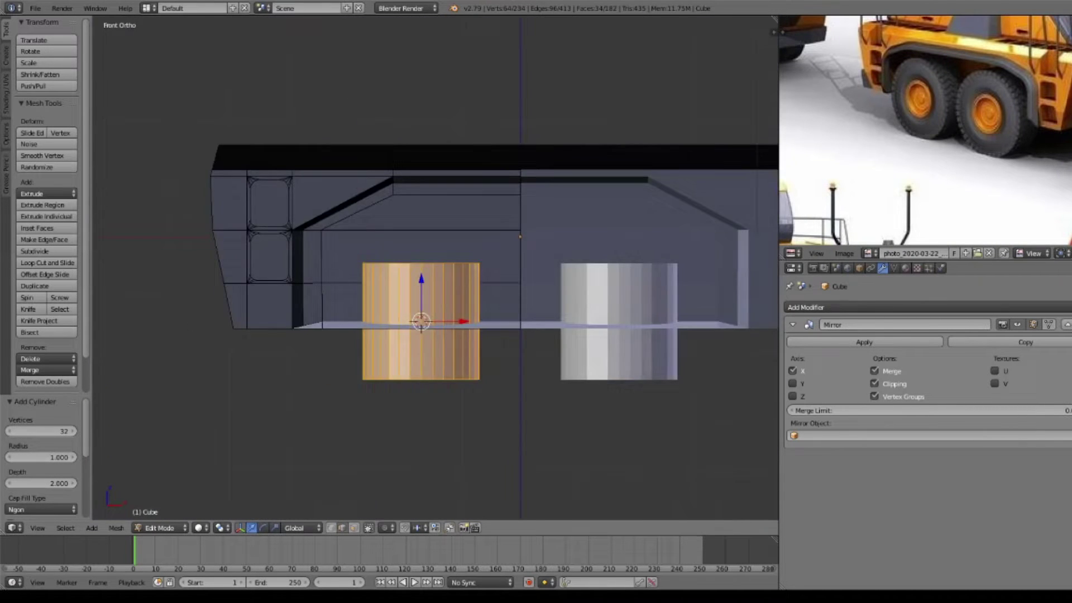
pyautogui.press('ctrl+KP_1')
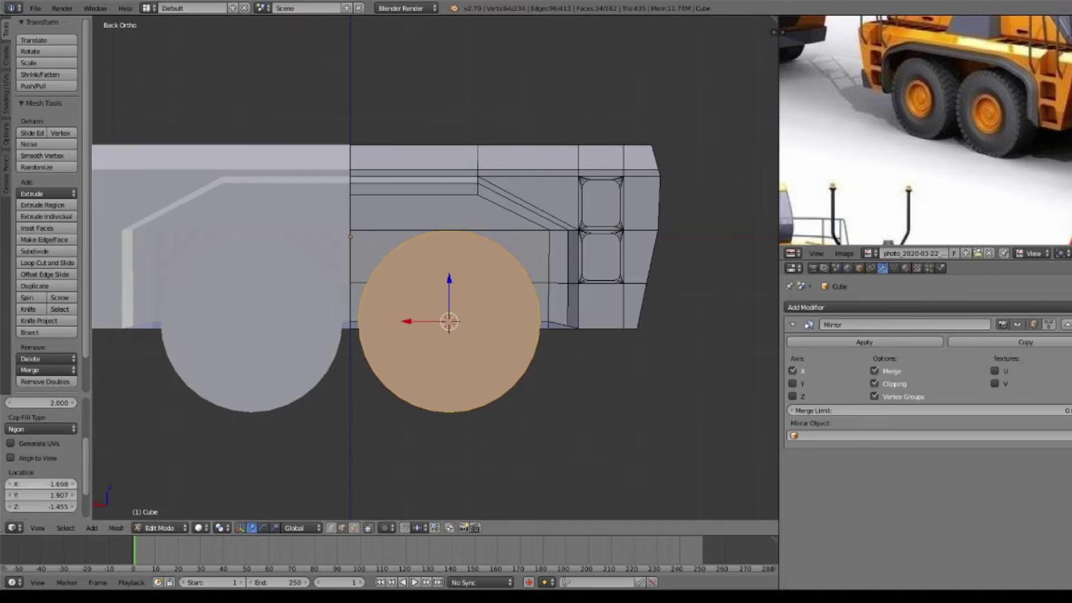
pyautogui.moveTo(390, 279); pyautogui.dragTo(401, 313, button='middle')
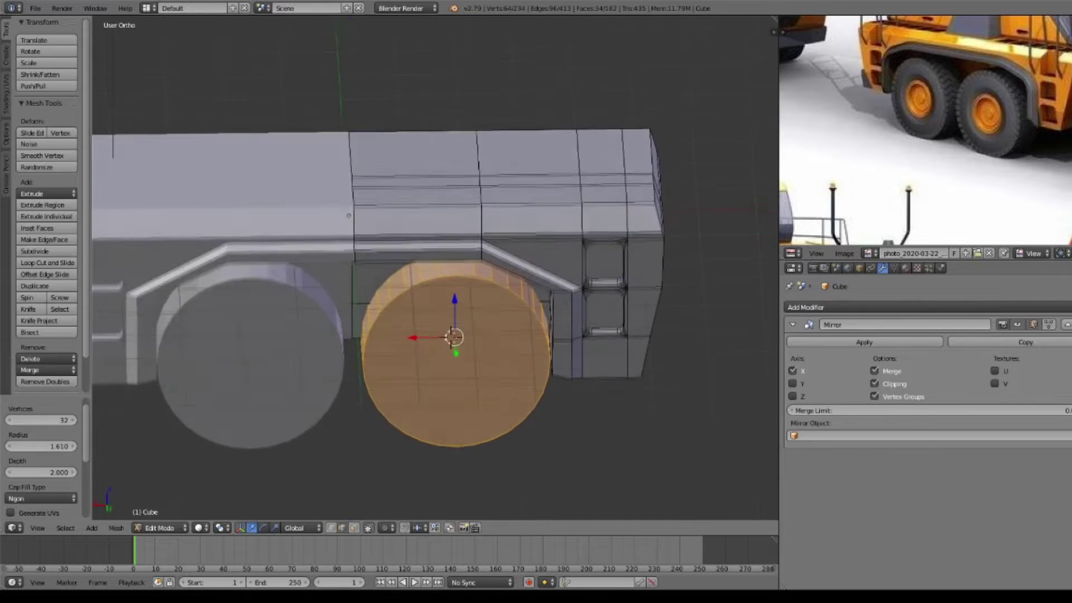
pyautogui.moveTo(349, 218); pyautogui.dragTo(473, 237, button='middle')
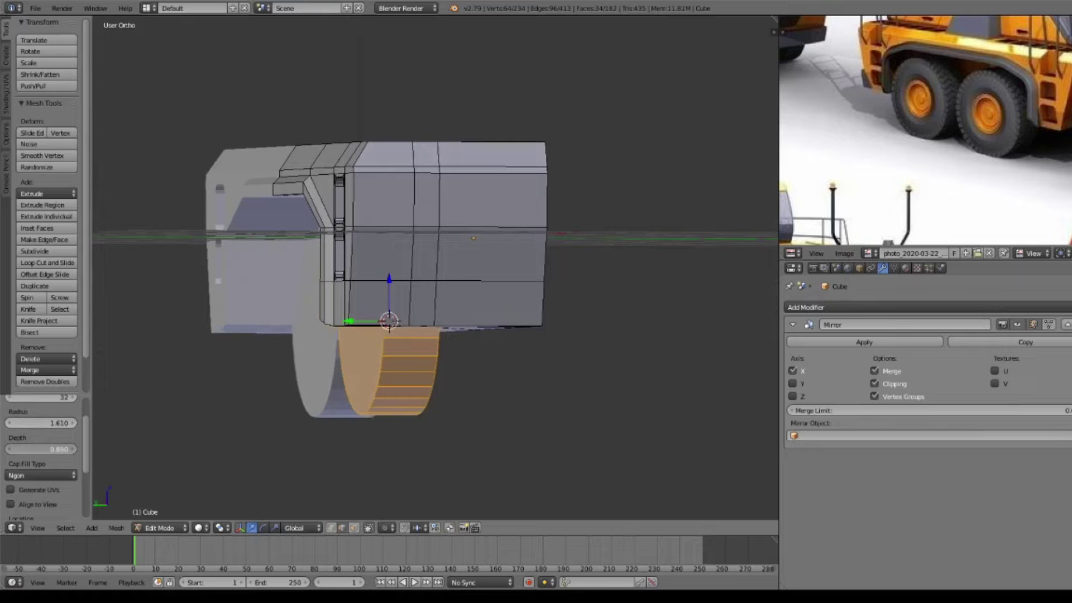
# Step: Shift the new wheel outward along Y and set its depth to 1.170
pyautogui.moveTo(42, 461); pyautogui.dragTo(61, 460)
pyautogui.moveTo(474, 238); pyautogui.dragTo(493, 277, button='middle')
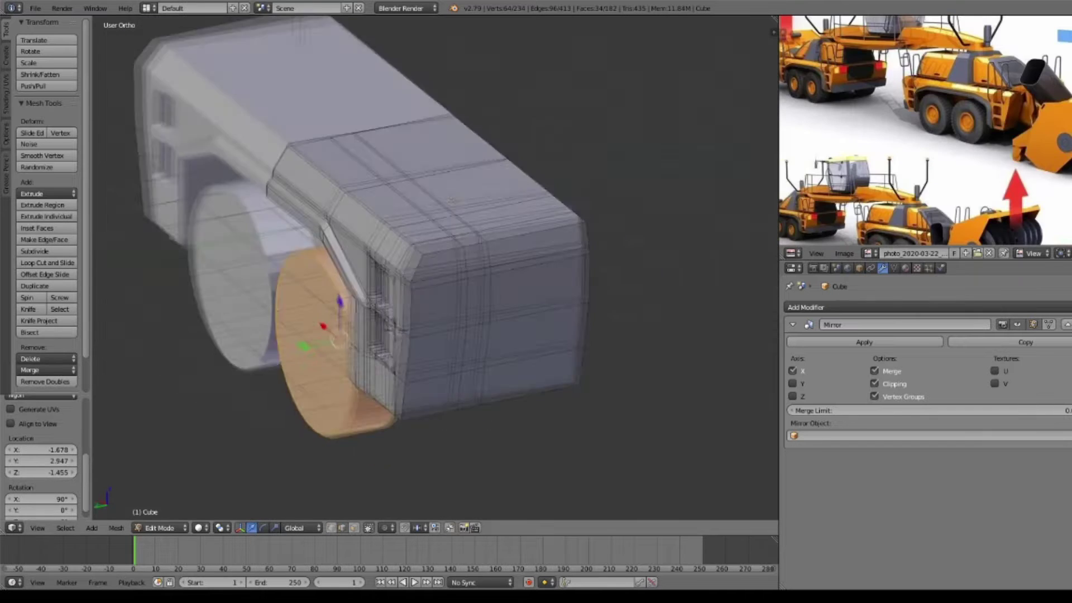
pyautogui.moveTo(391, 279); pyautogui.dragTo(357, 240, button='middle')
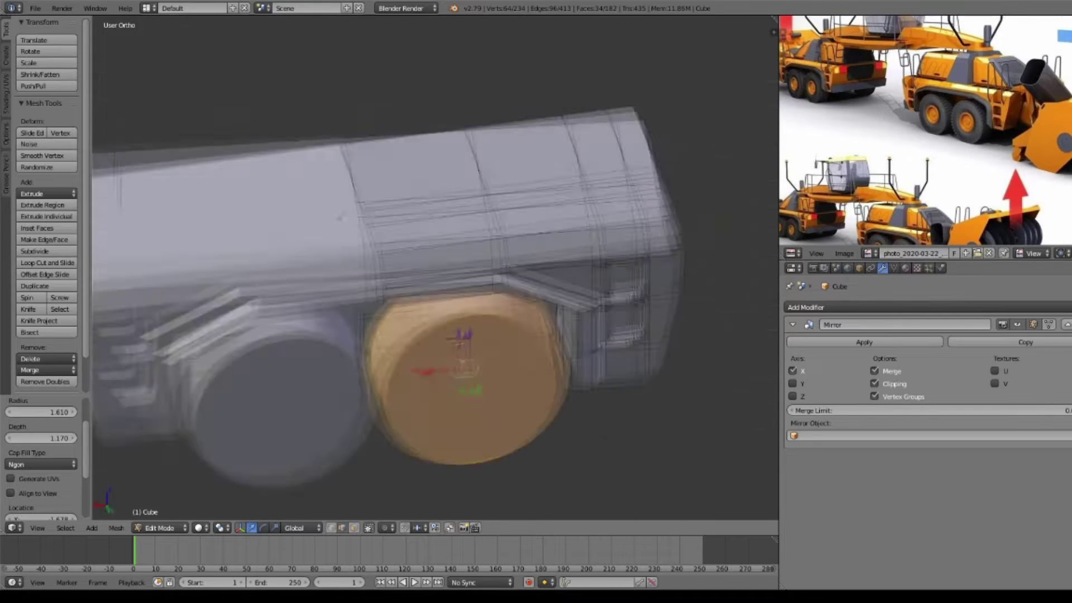
pyautogui.scroll(3, 352, 234)
pyautogui.scroll(-3, 352, 234)
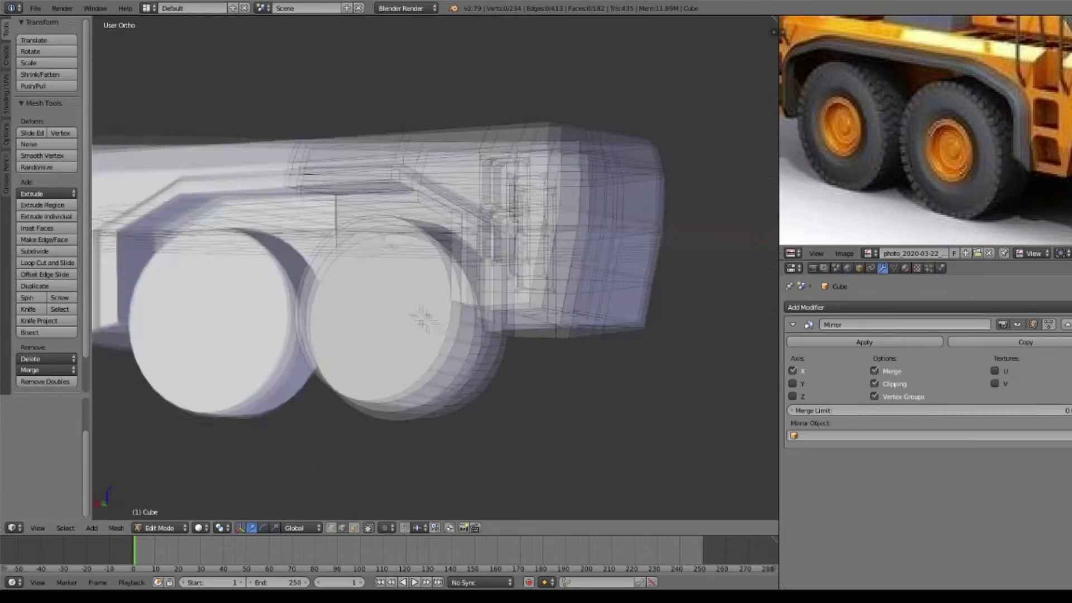
# Step: Select a strip of chassis faces and scale them
pyautogui.moveTo(418, 311)
pyautogui.mouseDown(button='middle')
pyautogui.moveTo(429, 290)
pyautogui.moveTo(475, 290)
pyautogui.mouseUp(button='middle')
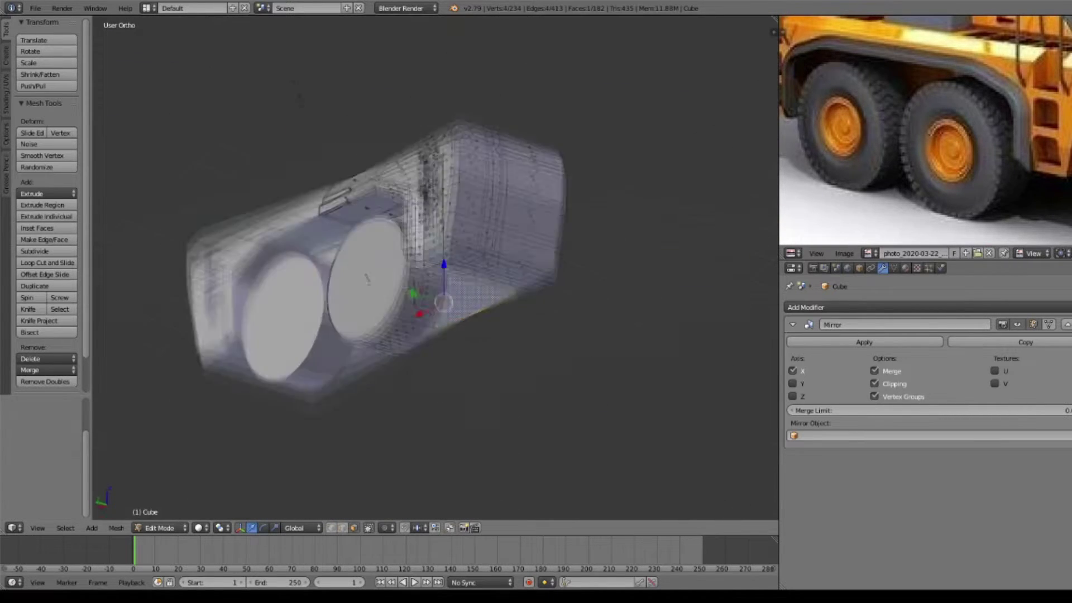
pyautogui.keyDown('ctrl'); pyautogui.click(480, 306); pyautogui.keyUp('ctrl')
pyautogui.press('s')
pyautogui.click(518, 327)
pyautogui.moveTo(518, 326); pyautogui.dragTo(491, 268, button='middle')
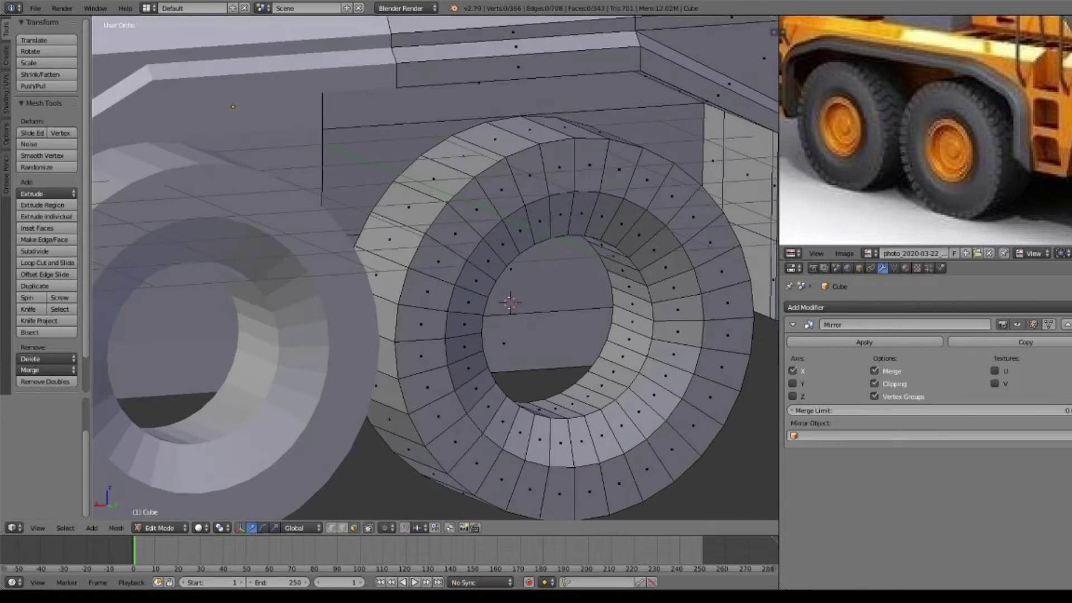
# Step: Bevel the wheel's outer face ring and shrink the inner rim loop
pyautogui.hotkey('ctrl', 'b')
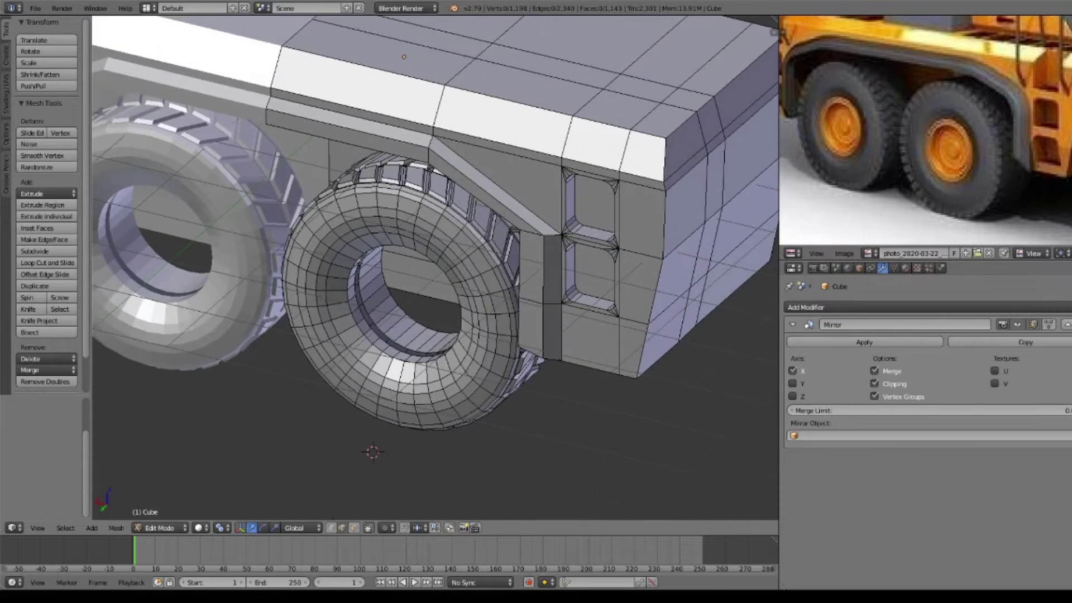
pyautogui.keyDown('alt'); pyautogui.click(370, 290); pyautogui.keyUp('alt')
pyautogui.scroll(3, 370, 290)
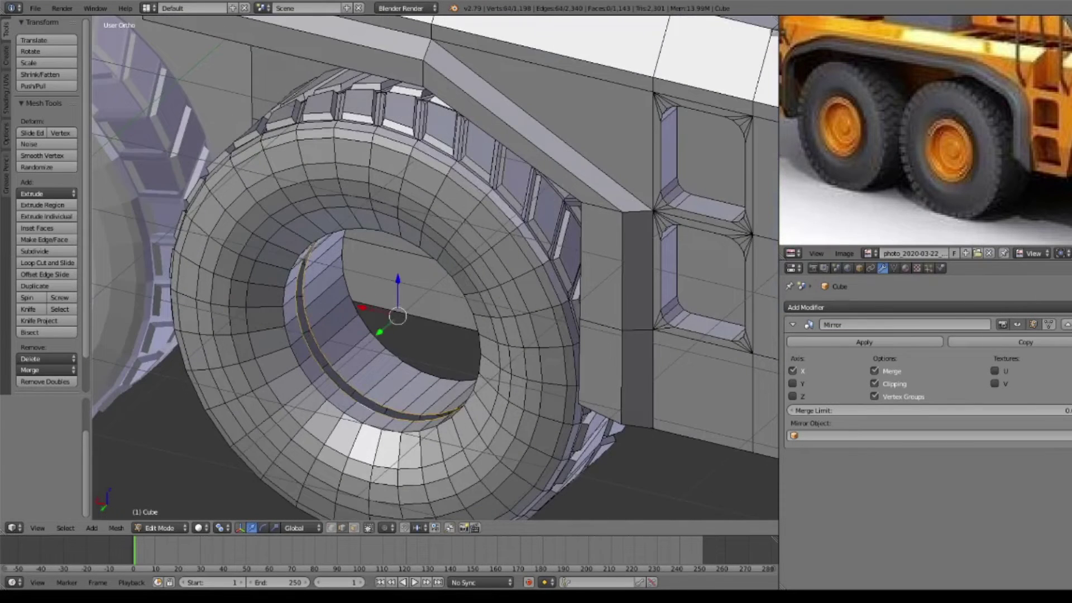
pyautogui.moveTo(489, 395); pyautogui.dragTo(497, 388, button='middle')
pyautogui.click(497, 388)
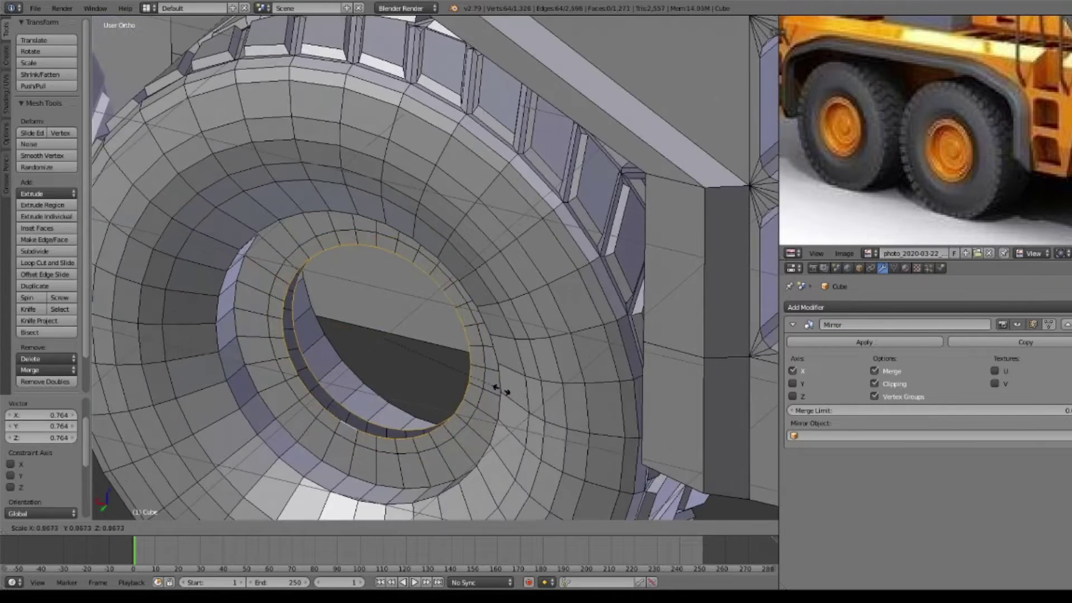
# Step: Extrude the rim loop inward twice, scaling each step toward the hub
pyautogui.press('e')
pyautogui.press('s')
pyautogui.scroll(3, 411, 390)
pyautogui.press('e')
pyautogui.click(446, 380)
pyautogui.scroll(2, 446, 379)
pyautogui.press('s')
pyautogui.scroll(-3, 390, 279)
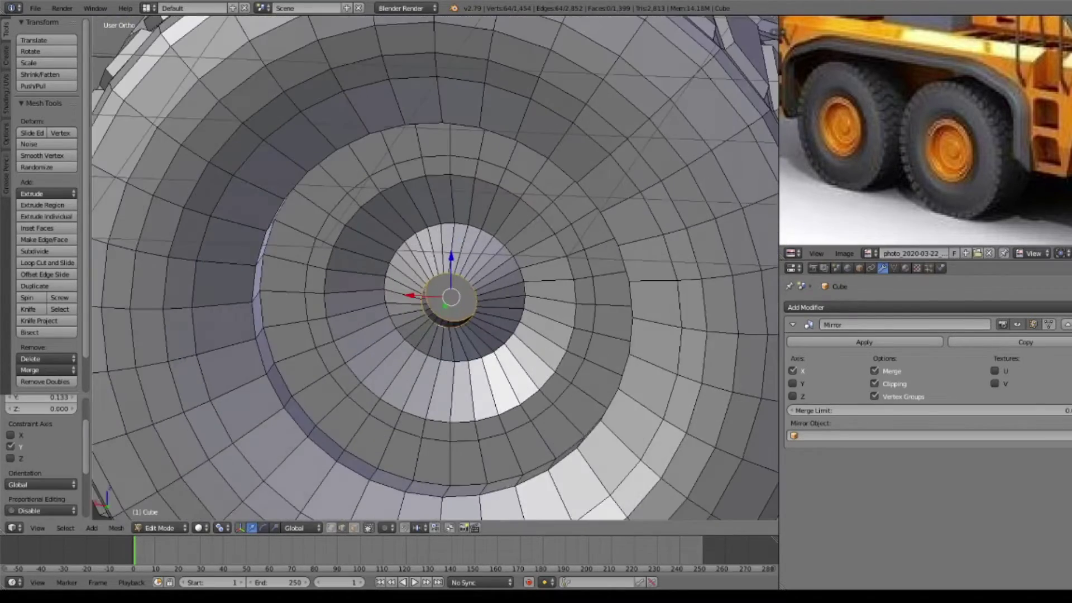
# Step: Add a centred edge loop around the tyre's outer ring
pyautogui.hotkey('ctrl', 'r')
pyautogui.moveTo(390, 279)
pyautogui.mouseDown(button='middle')
pyautogui.moveTo(425, 302)
pyautogui.moveTo(447, 262)
pyautogui.moveTo(436, 268)
pyautogui.moveTo(391, 234)
pyautogui.mouseUp(button='middle')
pyautogui.click(357, 234)
pyautogui.rightClick(357, 234)
pyautogui.scroll(3, 358, 234)
pyautogui.scroll(-4, 435, 268)
# Step: Extrude the hub ring and scale it down
pyautogui.moveTo(391, 335)
pyautogui.mouseDown(button='middle')
pyautogui.moveTo(385, 349)
pyautogui.moveTo(363, 335)
pyautogui.mouseUp(button='middle')
pyautogui.scroll(3, 385, 348)
pyautogui.press('e')
pyautogui.press('s')
pyautogui.click(385, 348)
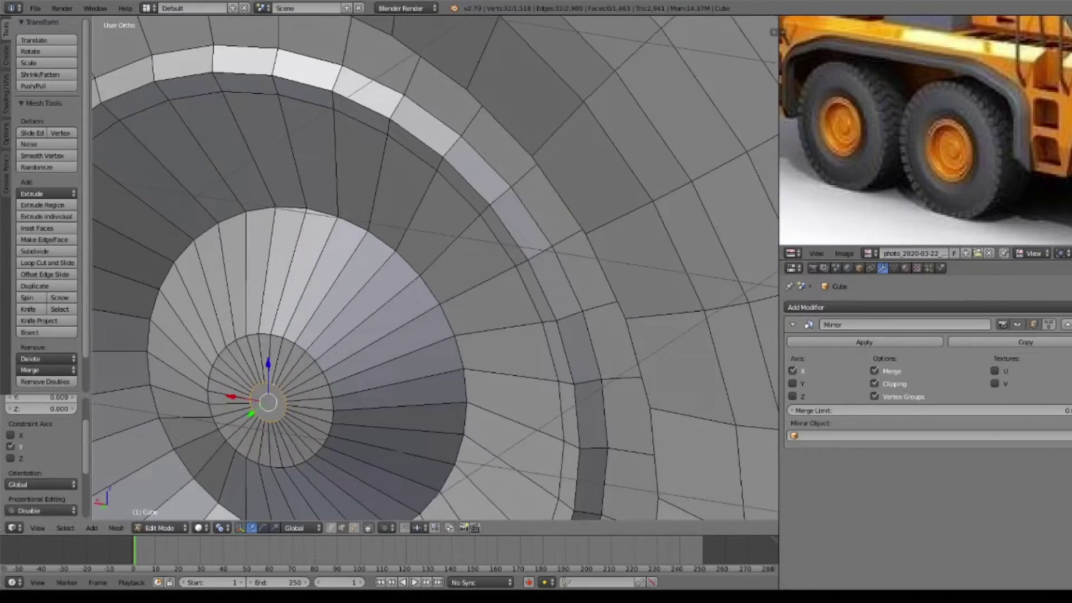
# Step: Extrude the hub ring outward along Y to raise the central hub
pyautogui.moveTo(435, 268)
pyautogui.mouseDown(button='middle')
pyautogui.moveTo(390, 234)
pyautogui.moveTo(346, 262)
pyautogui.mouseUp(button='middle')
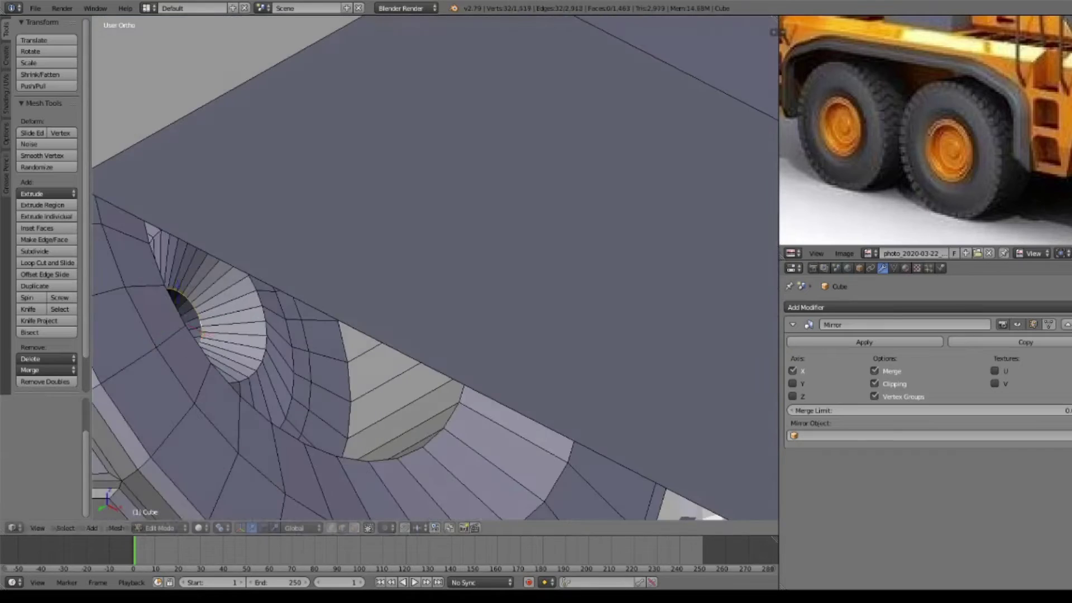
pyautogui.press('e')
pyautogui.click(223, 312)
pyautogui.moveTo(224, 312); pyautogui.dragTo(312, 290, button='middle')
pyautogui.moveTo(436, 268); pyautogui.dragTo(391, 279, button='middle')
pyautogui.scroll(-5, 391, 279)
# Step: Select the rear wheel's linked geometry, then return to object mode in orthographic side view
pyautogui.press('Tab')
pyautogui.scroll(-2, 390, 279)
pyautogui.press('Tab')
pyautogui.moveTo(390, 279)
pyautogui.mouseDown(button='middle')
pyautogui.moveTo(334, 240)
pyautogui.moveTo(391, 291)
pyautogui.moveTo(363, 262)
pyautogui.moveTo(390, 279)
pyautogui.moveTo(469, 262)
pyautogui.moveTo(446, 279)
pyautogui.mouseUp(button='middle')
pyautogui.press('l')
pyautogui.press('Tab')
pyautogui.scroll(-3, 391, 279)
pyautogui.scroll(-3, 921, 129)
pyautogui.press('KP_5')
pyautogui.scroll(3, 424, 301)
pyautogui.scroll(2, 920, 129)
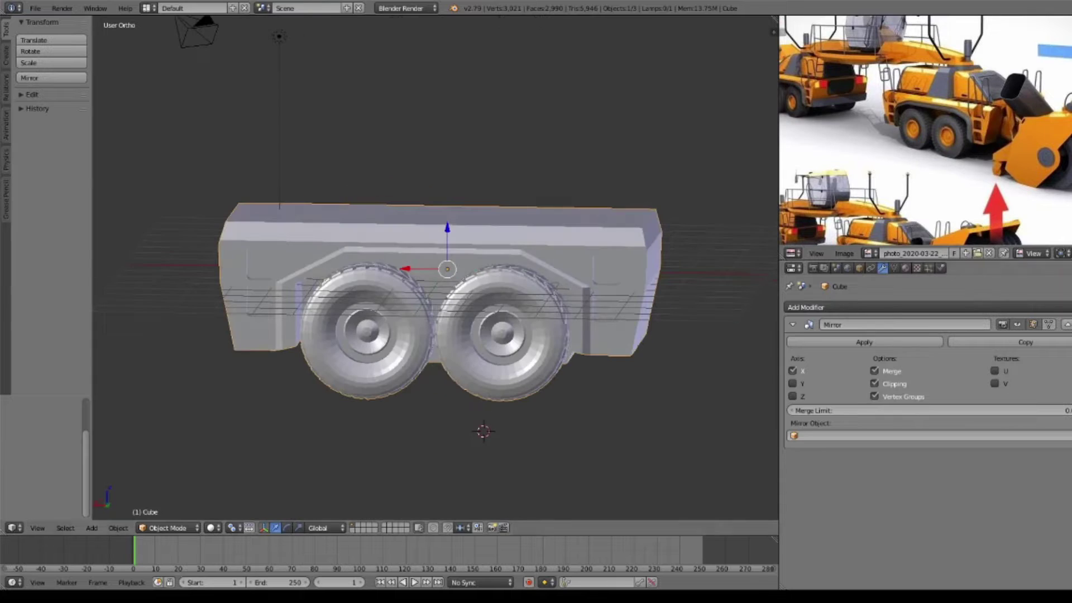
# Step: Give the chassis an orange material and the wheels a second, dark grey material
pyautogui.click(905, 268)
pyautogui.scroll(2, 921, 129)
pyautogui.click(860, 487)
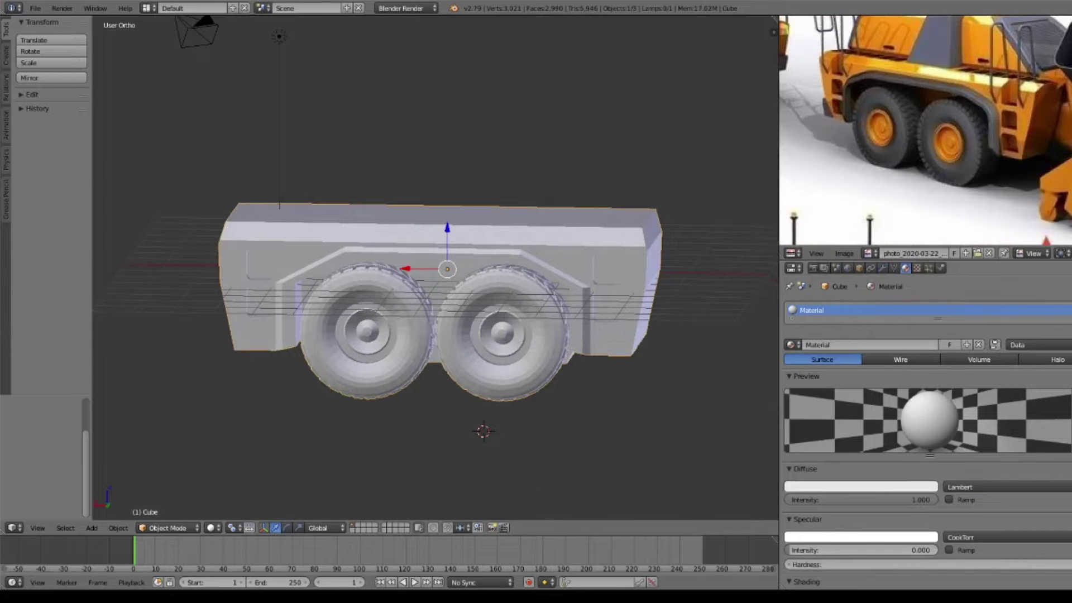
pyautogui.click(948, 500)
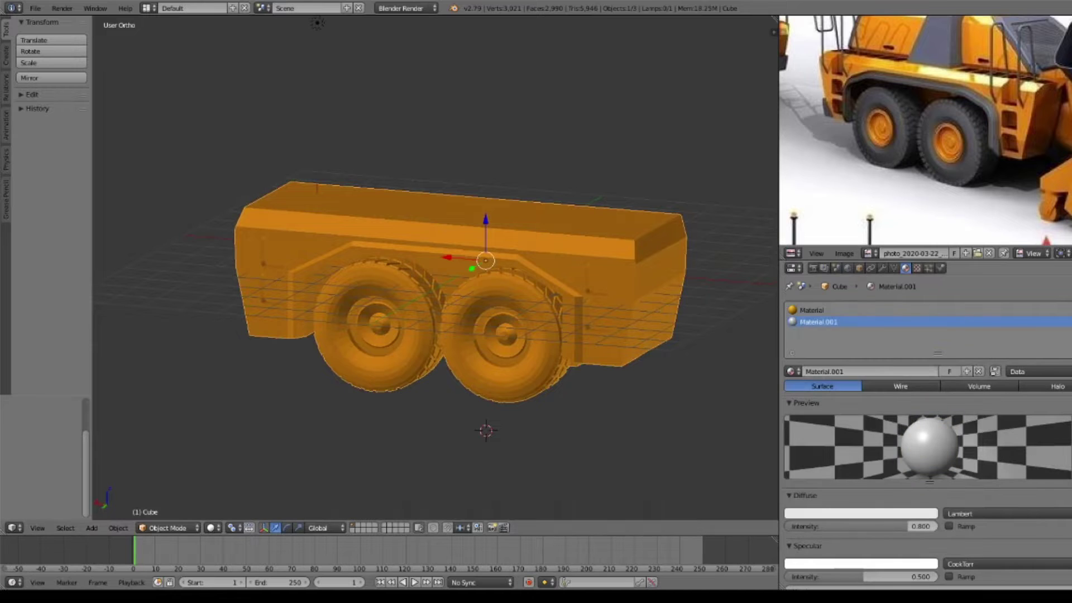
pyautogui.click(860, 512)
pyautogui.click(828, 394)
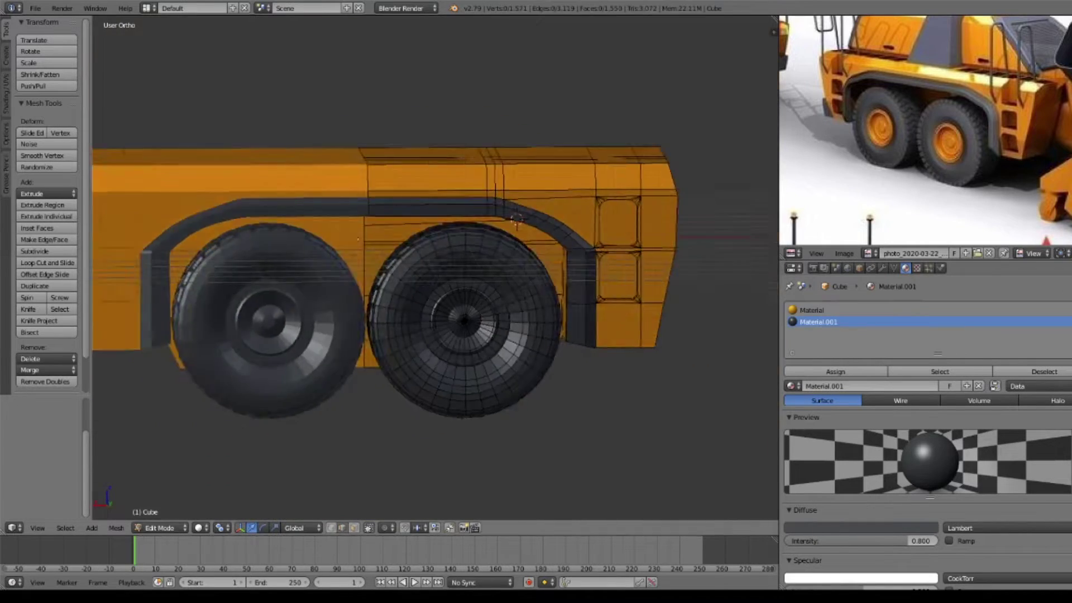
# Step: Start on the wheel hubs, orbiting to an oblique view of the wheel
pyautogui.click(385, 528)
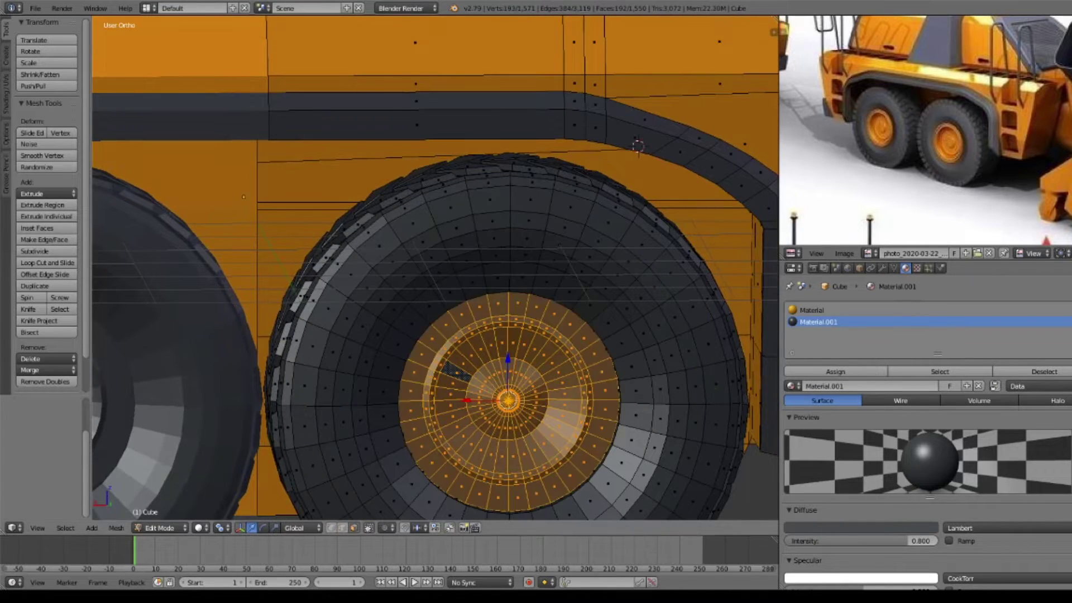
pyautogui.moveTo(435, 268); pyautogui.dragTo(391, 273, button='middle')
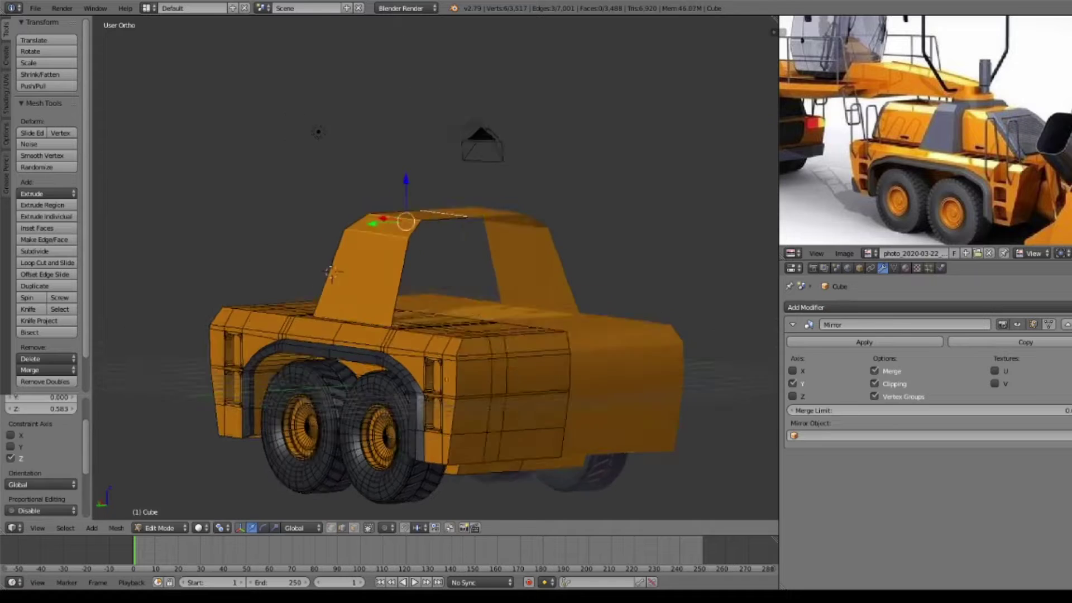
# Step: Switch to see-through wireframe with Z and delete the selected cab face
pyautogui.moveTo(310, 51)
pyautogui.mouseDown(button='middle')
pyautogui.moveTo(391, 41)
pyautogui.moveTo(189, 146)
pyautogui.mouseUp(button='middle')
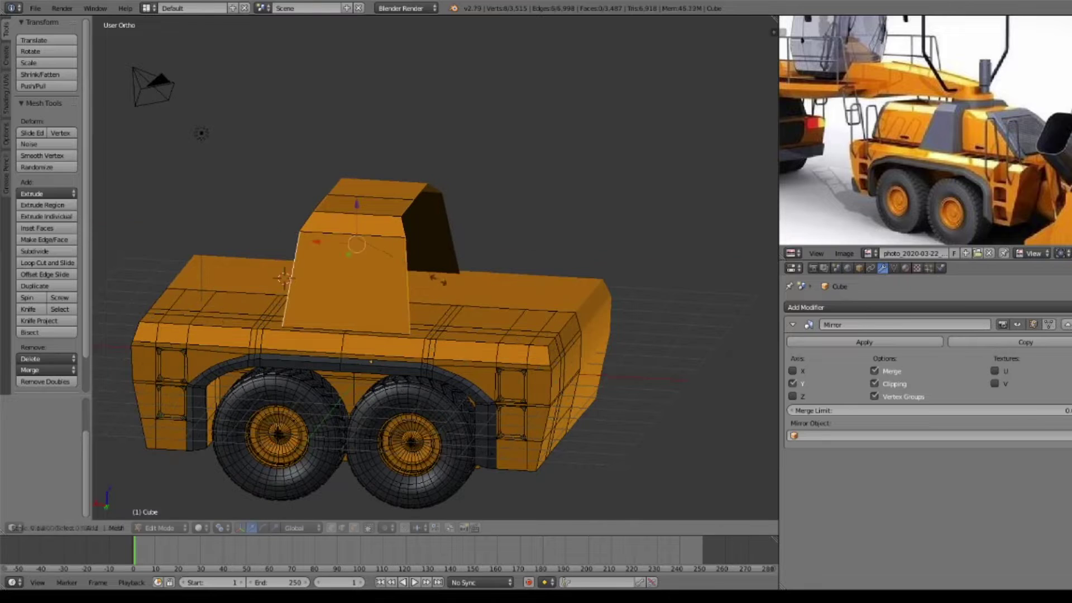
pyautogui.moveTo(284, 277); pyautogui.dragTo(426, 335, button='middle')
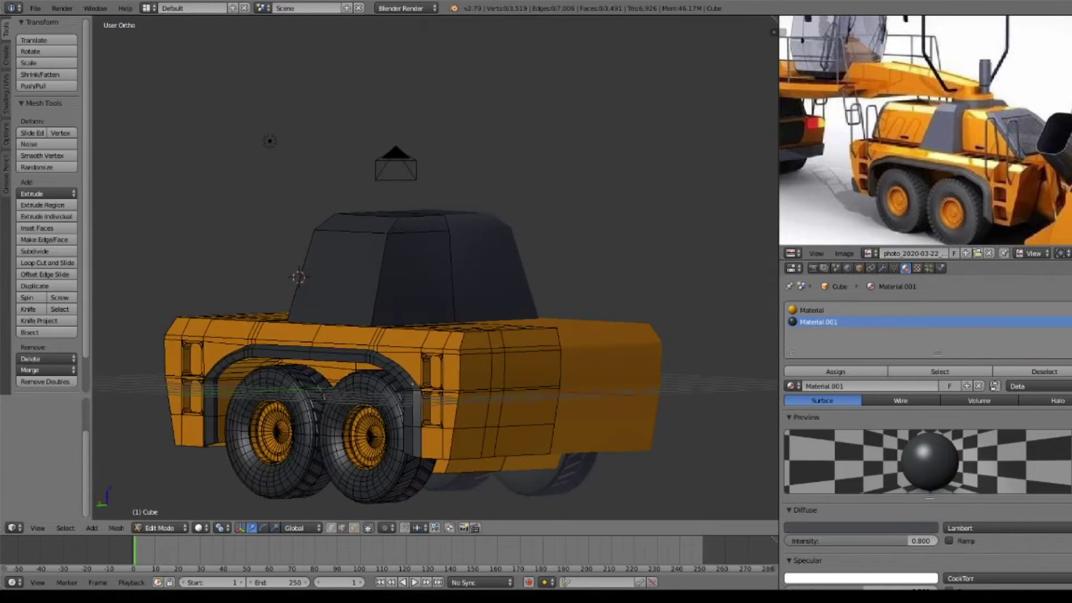
pyautogui.press('Tab')
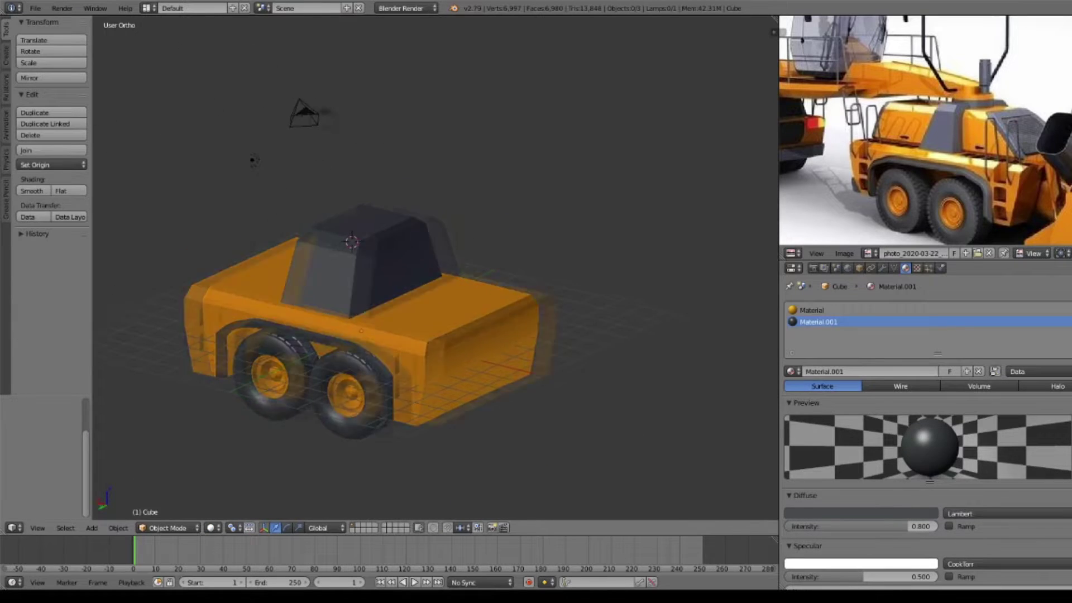
pyautogui.press('Tab')
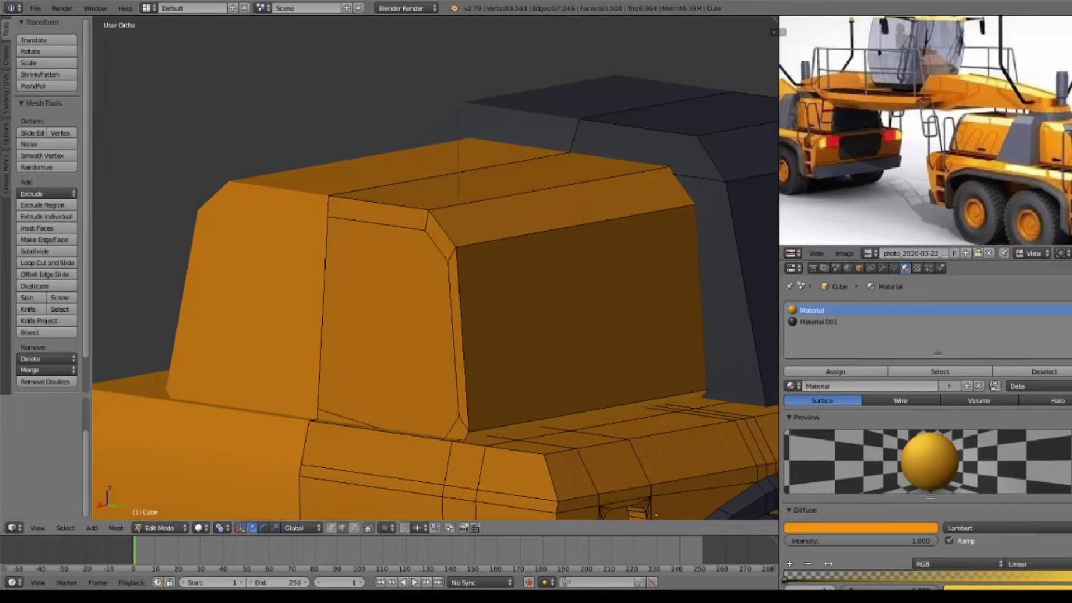
pyautogui.press('z')
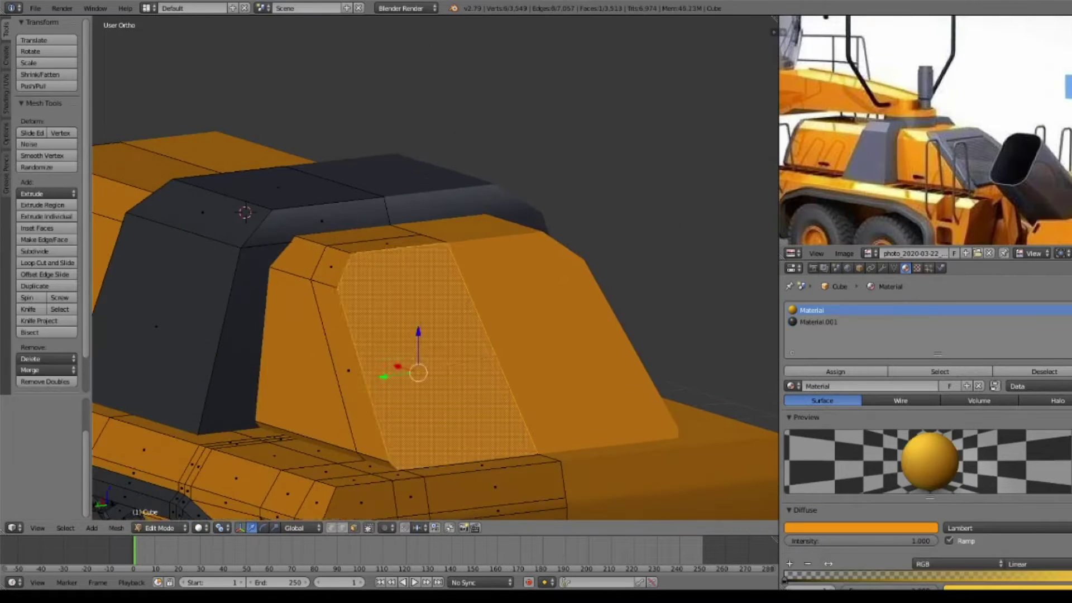
pyautogui.press('Return')
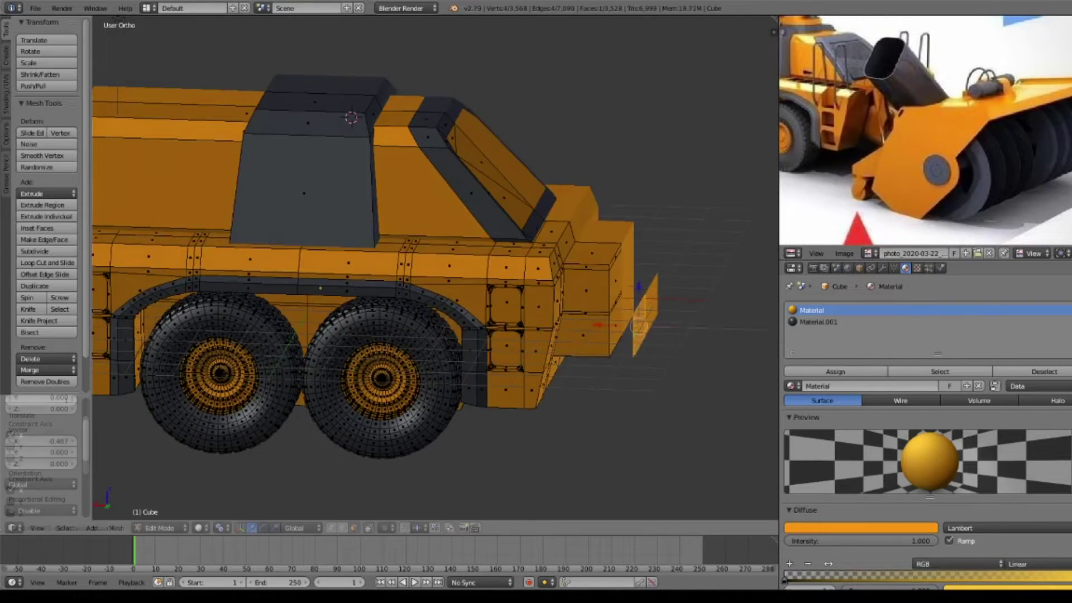
# Step: Extrude a new block at the front and push the bucket edge out along X
pyautogui.press('e')
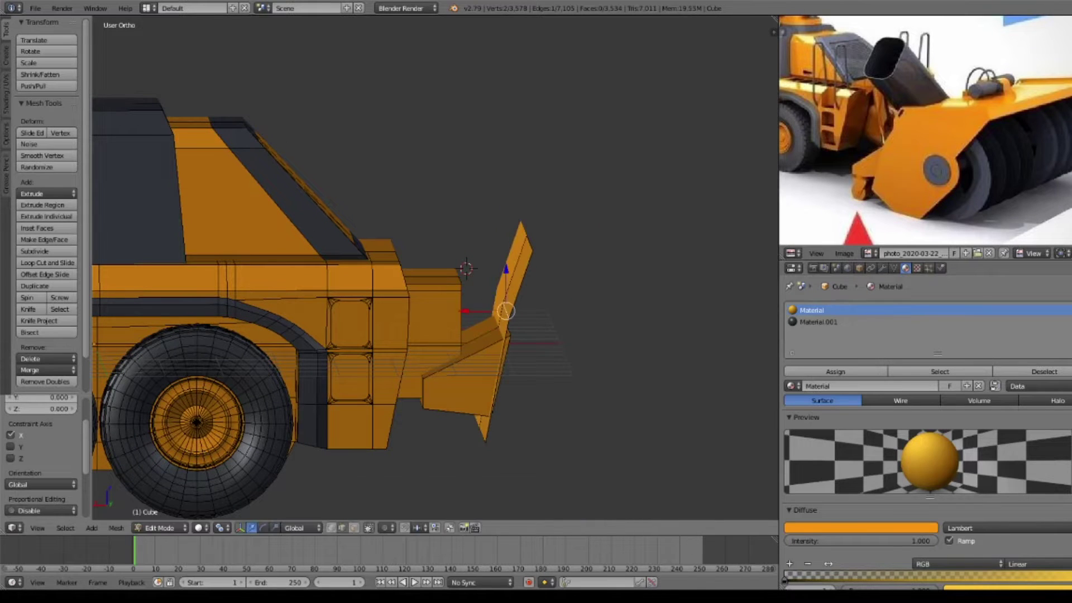
pyautogui.press('Return')
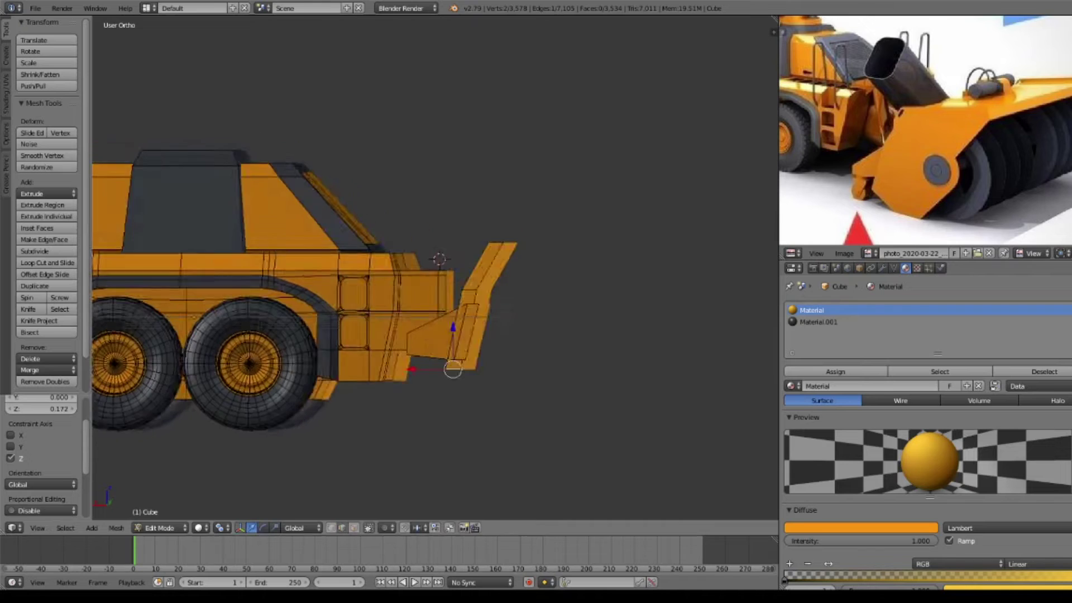
pyautogui.scroll(-2, 435, 268)
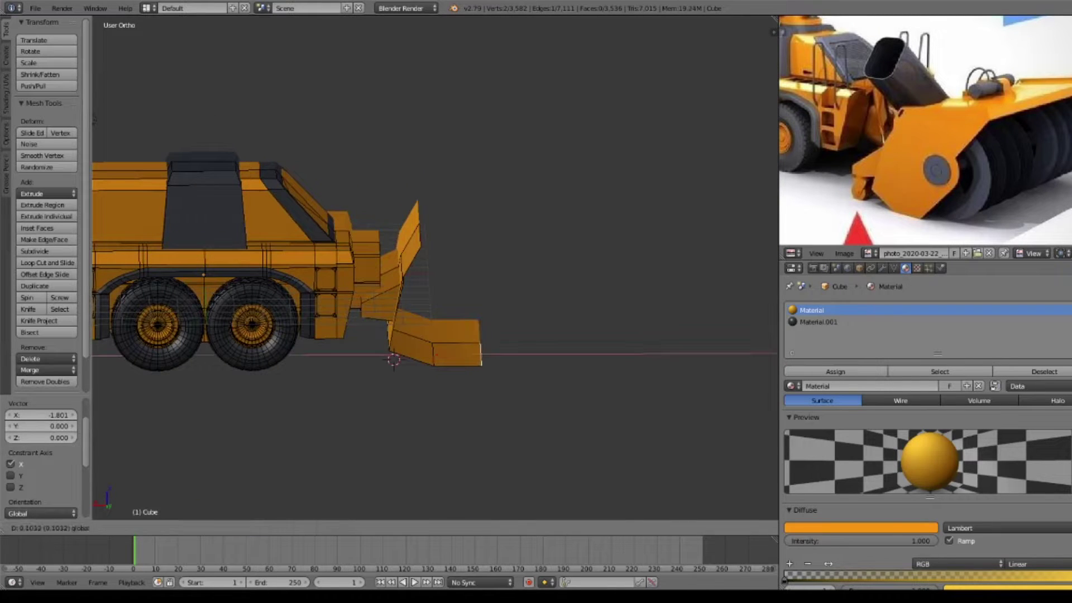
pyautogui.press('e')
pyautogui.press('x')
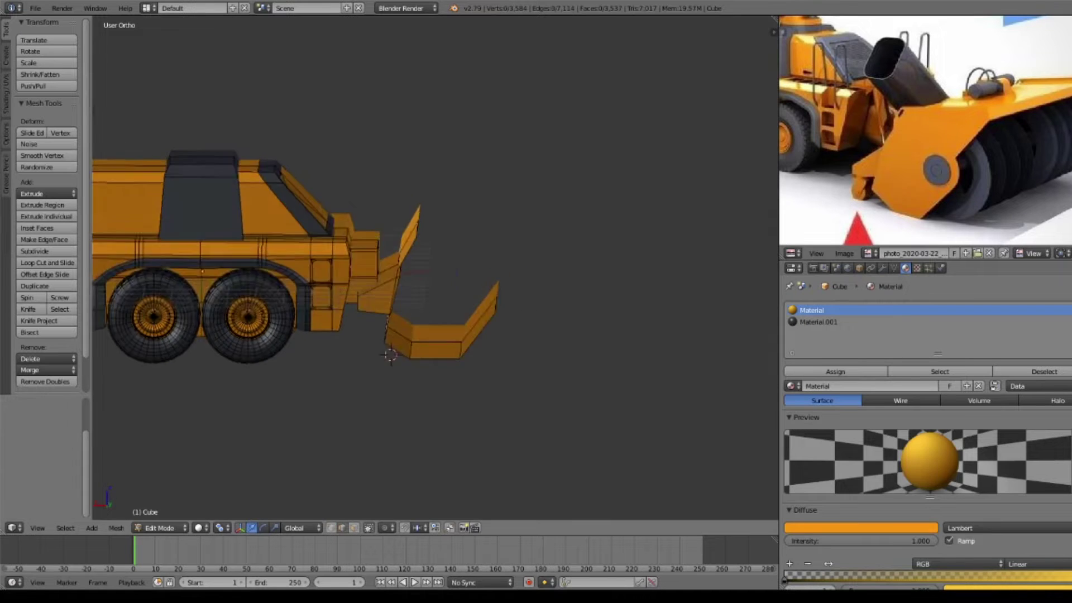
# Step: Extrude the bucket edge and then the housing edge vertically along Z
pyautogui.press('e')
pyautogui.press('z')
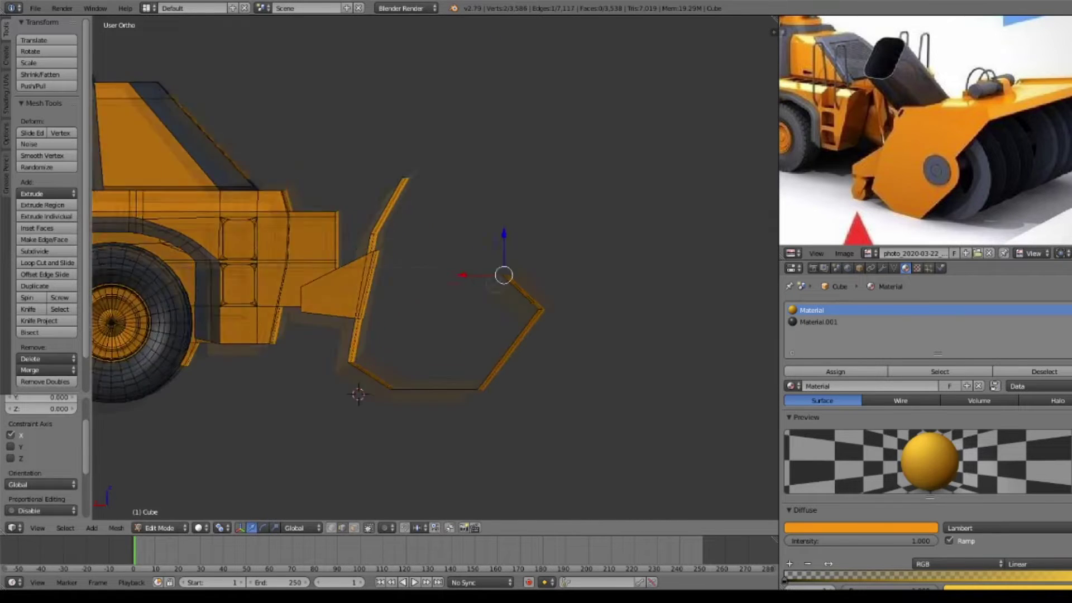
pyautogui.press('Return')
pyautogui.moveTo(435, 268); pyautogui.dragTo(468, 262, button='middle')
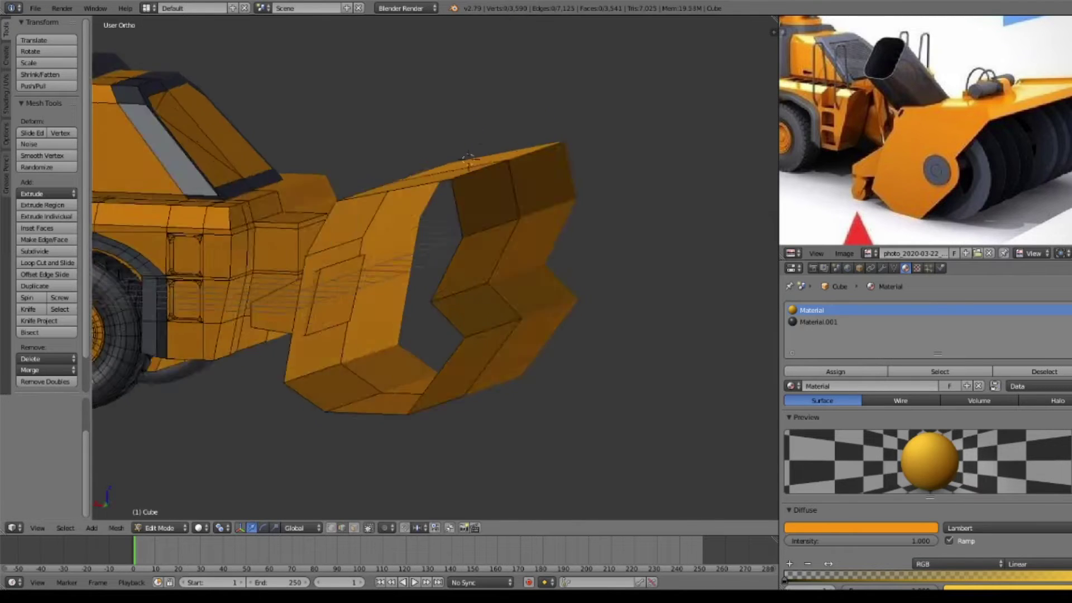
pyautogui.press('e')
pyautogui.press('z')
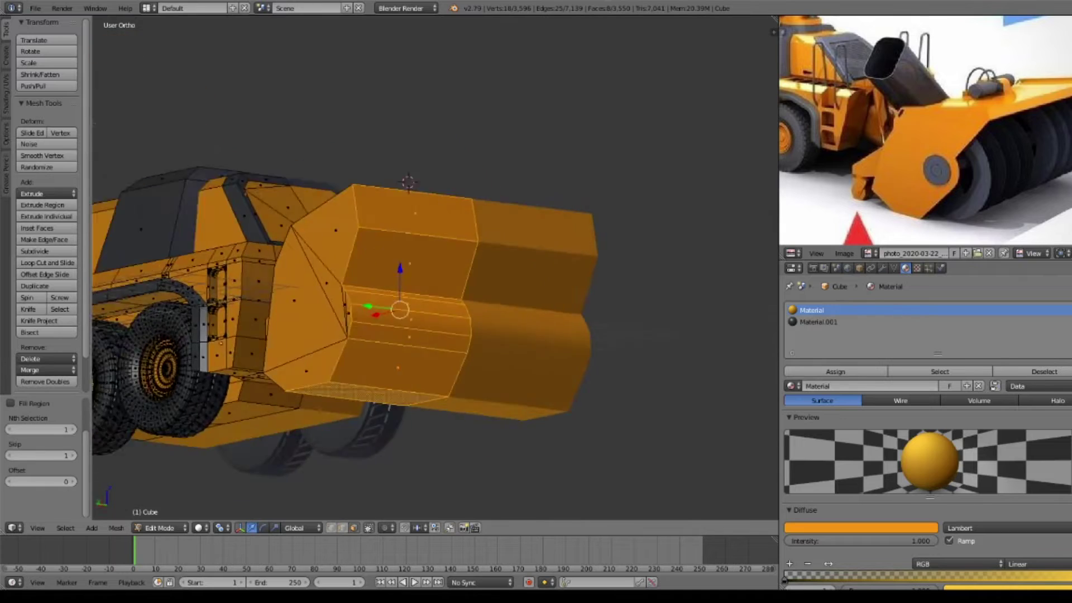
pyautogui.press('Return')
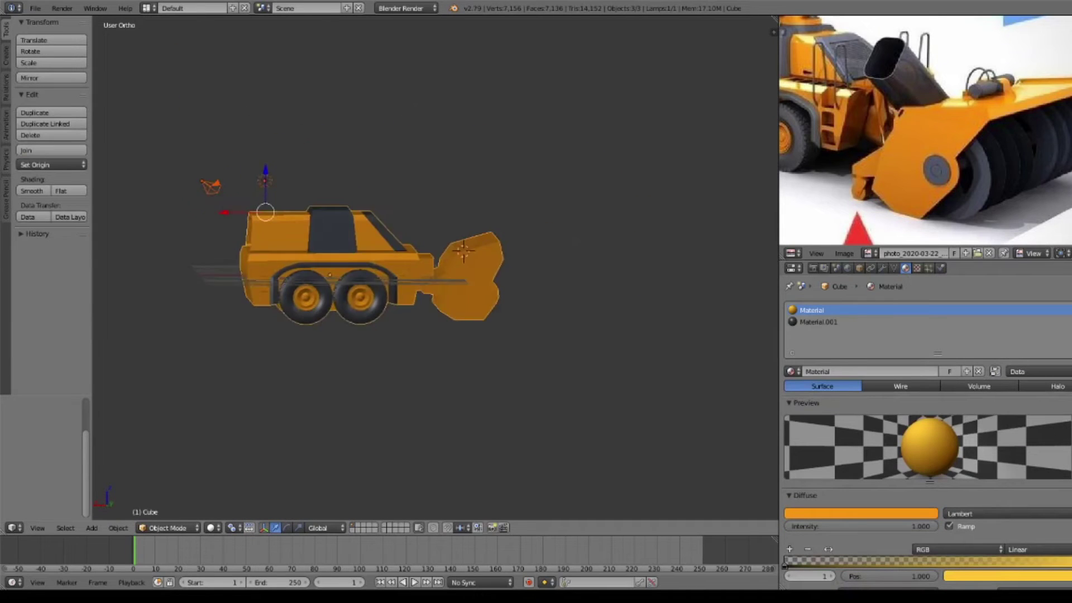
pyautogui.press('ctrl+KP_6')
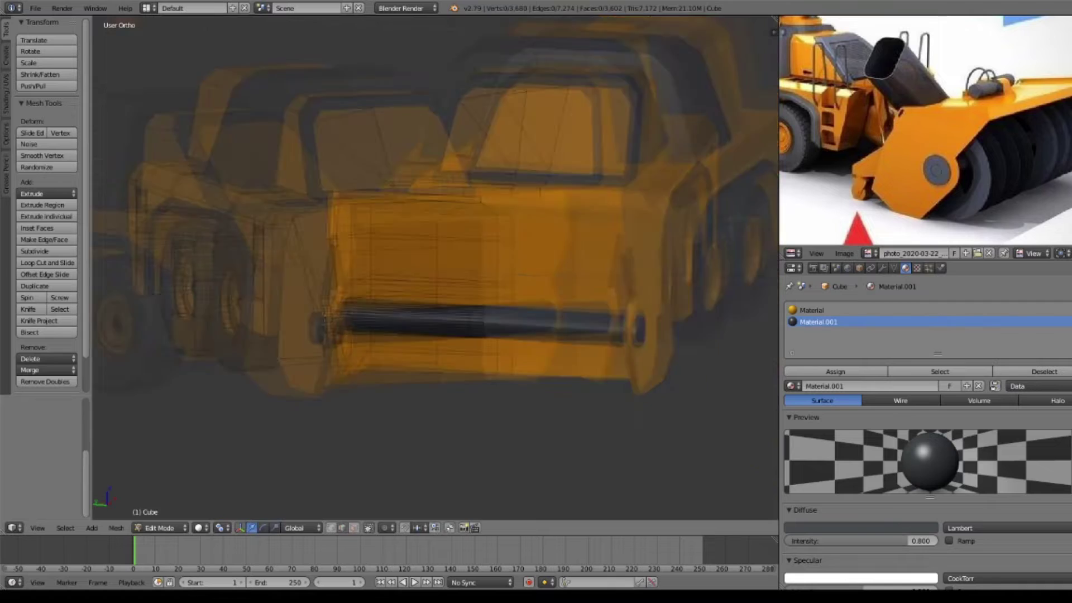
# Step: Inset the cylinder's end face and bevel the inset edges
pyautogui.press('i')
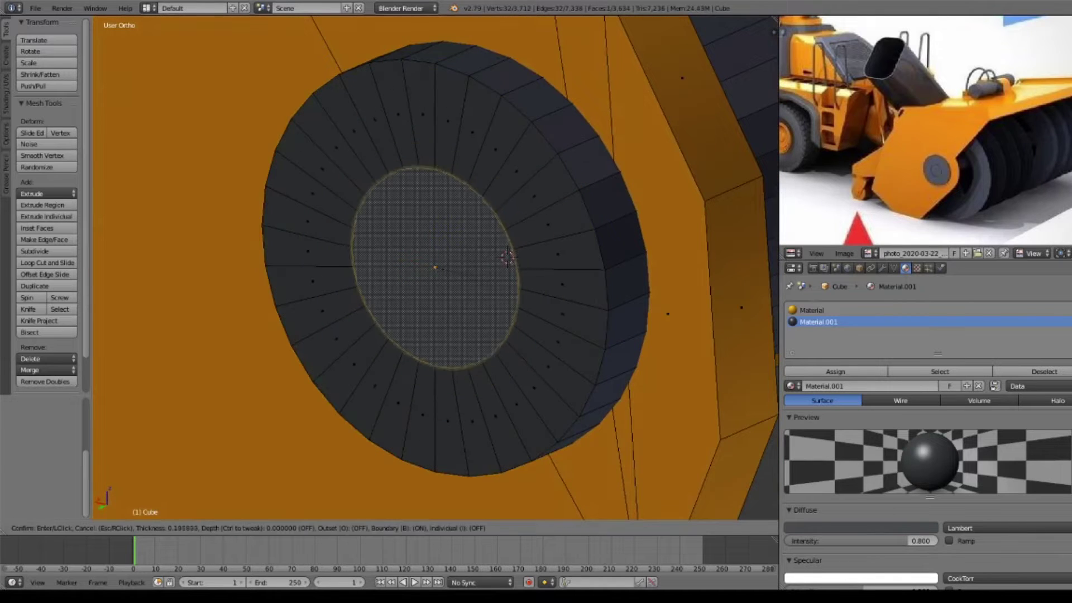
pyautogui.click(506, 257)
pyautogui.hotkey('ctrl', 'b')
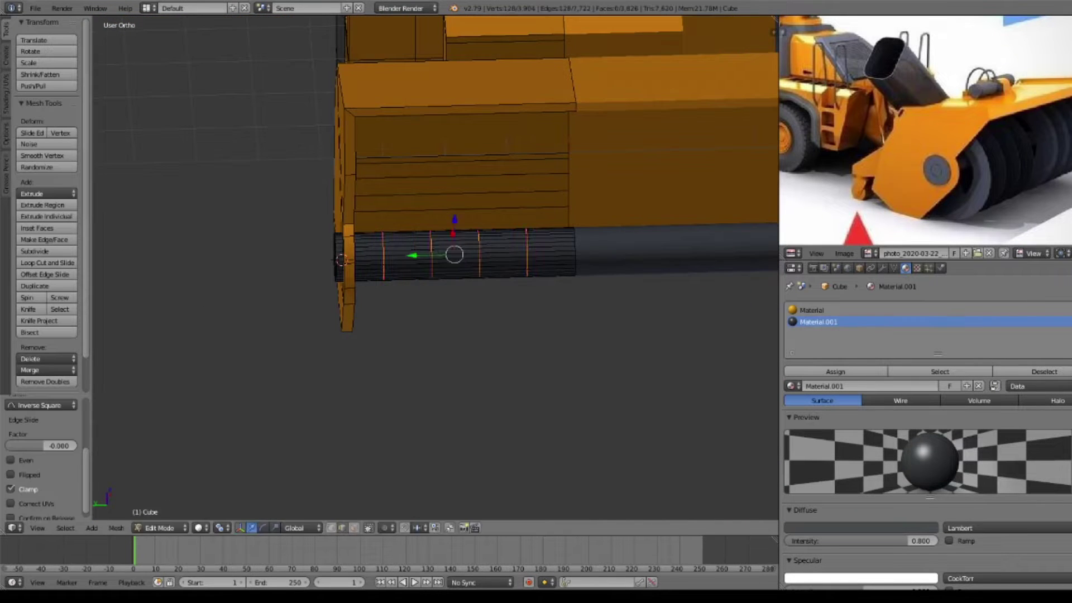
pyautogui.scroll(4, 436, 268)
# Step: Bevel the shaft edge loops, grow the disc selection, and scale it around the 3D cursor
pyautogui.hotkey('ctrl', 'b')
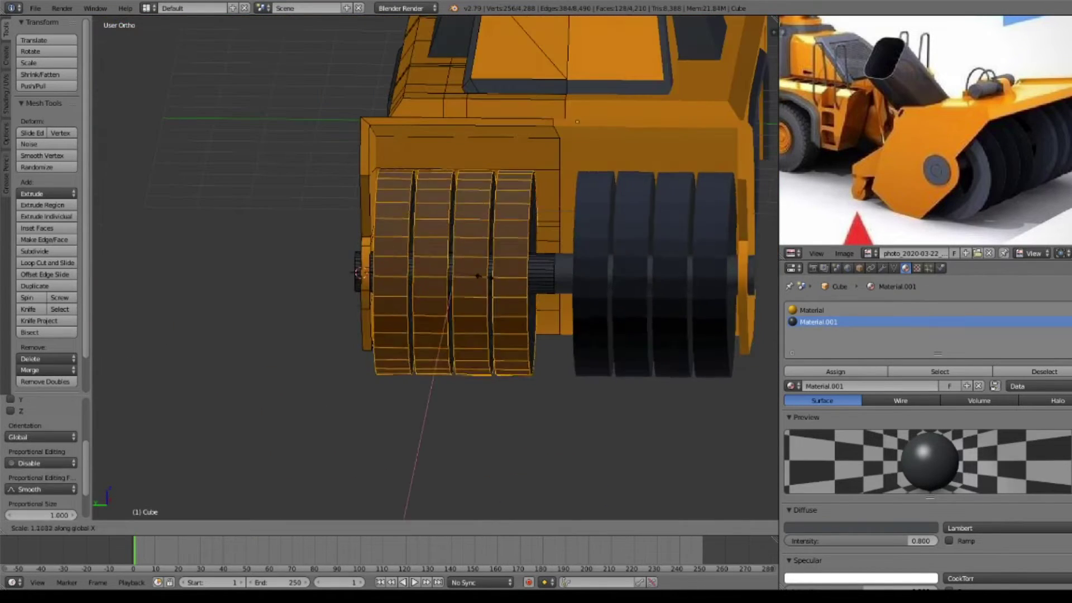
pyautogui.moveTo(435, 268); pyautogui.dragTo(368, 251, button='middle')
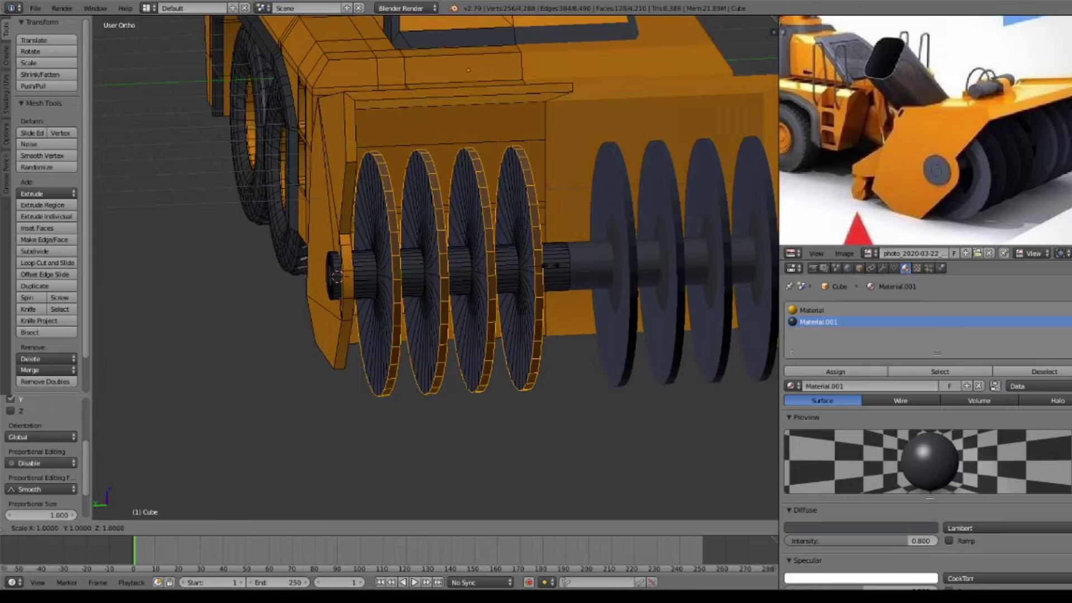
pyautogui.press('ctrl+KP_Add')
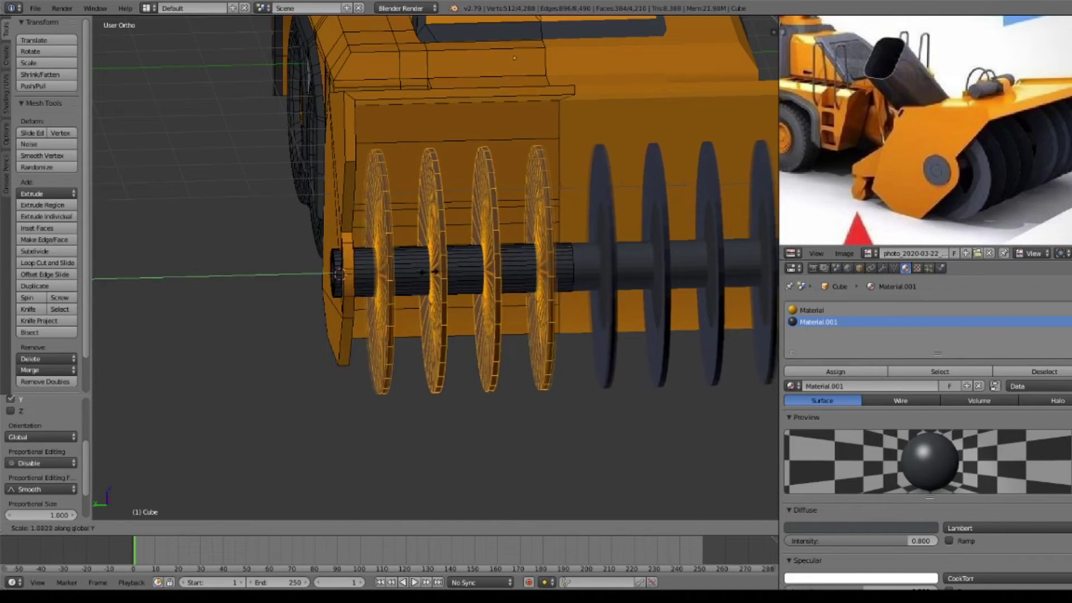
pyautogui.click(245, 501)
pyautogui.press('s')
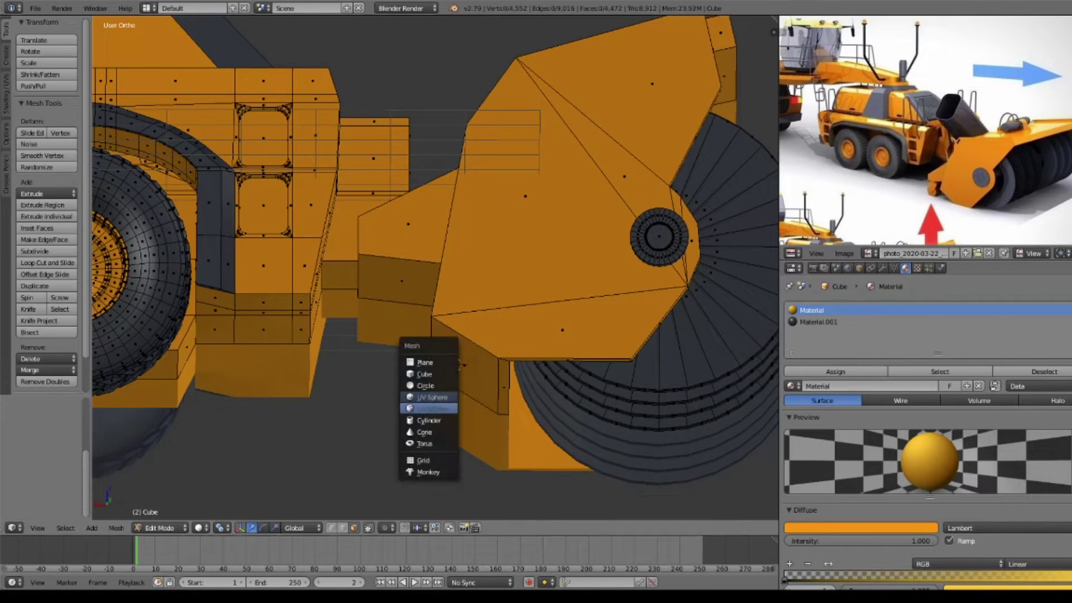
# Step: Add a small cylinder under the body, then a cube near the wheel
pyautogui.click(429, 420)
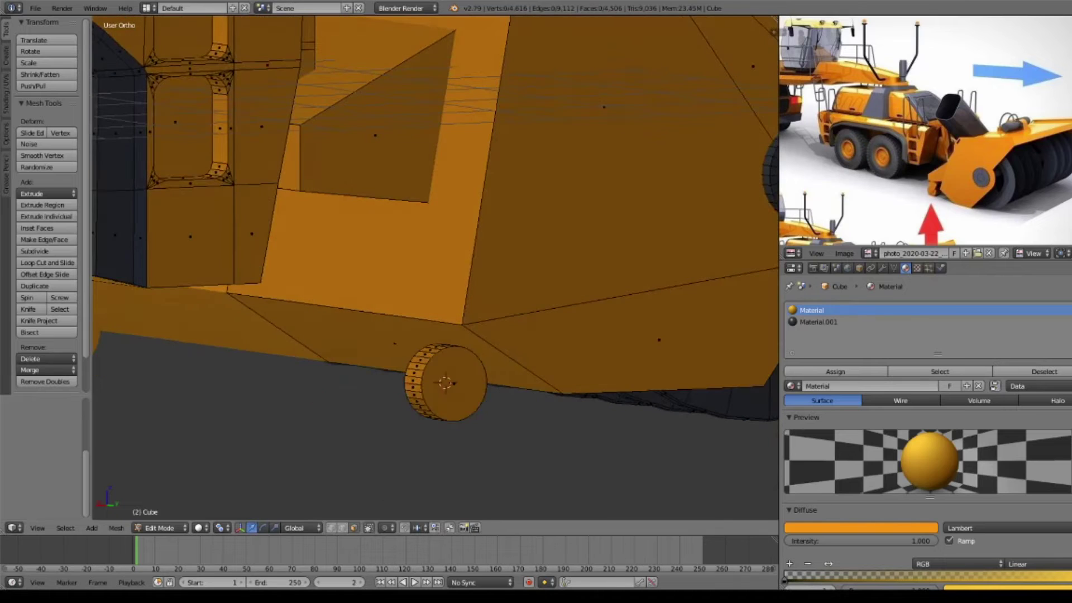
pyautogui.hotkey('shift', 'a')
pyautogui.click(454, 385)
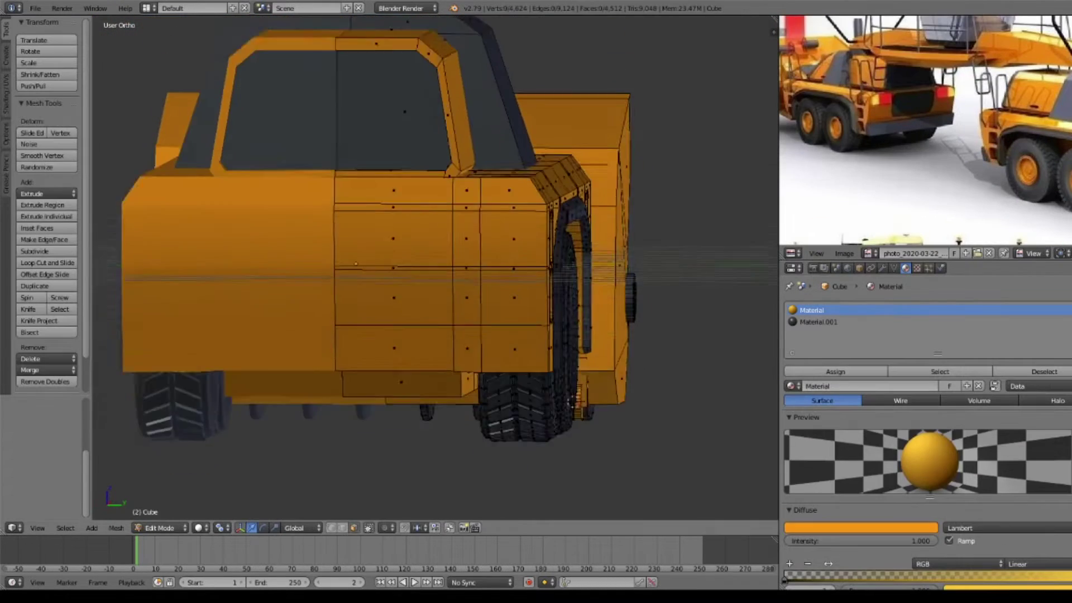
# Step: Scale the selected body face, then add a cube and enlarge it as a detail block
pyautogui.scroll(1, 434, 267)
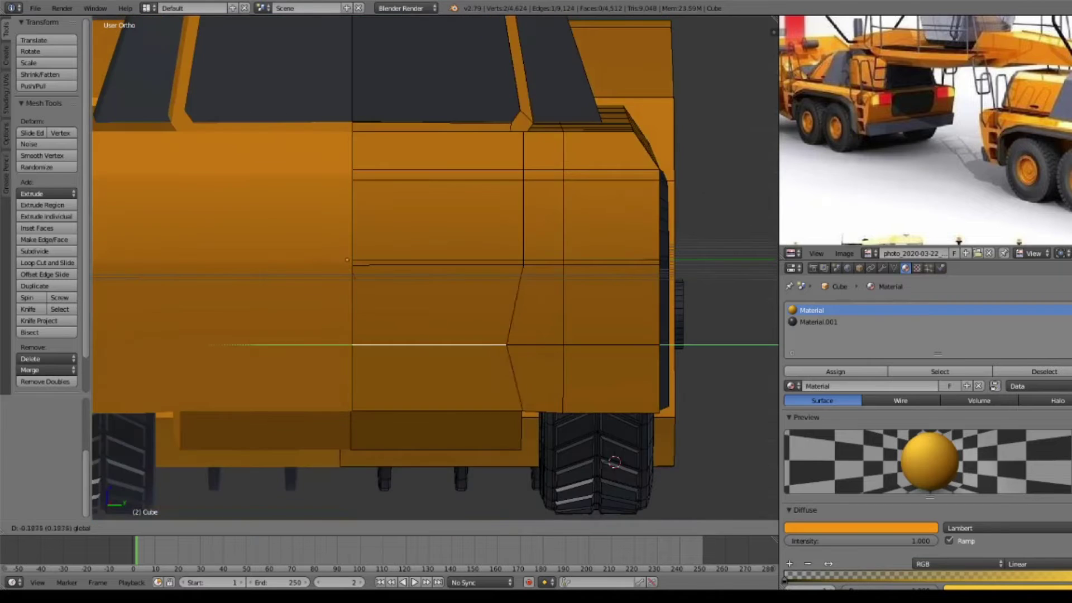
pyautogui.moveTo(433, 267); pyautogui.dragTo(402, 251, button='middle')
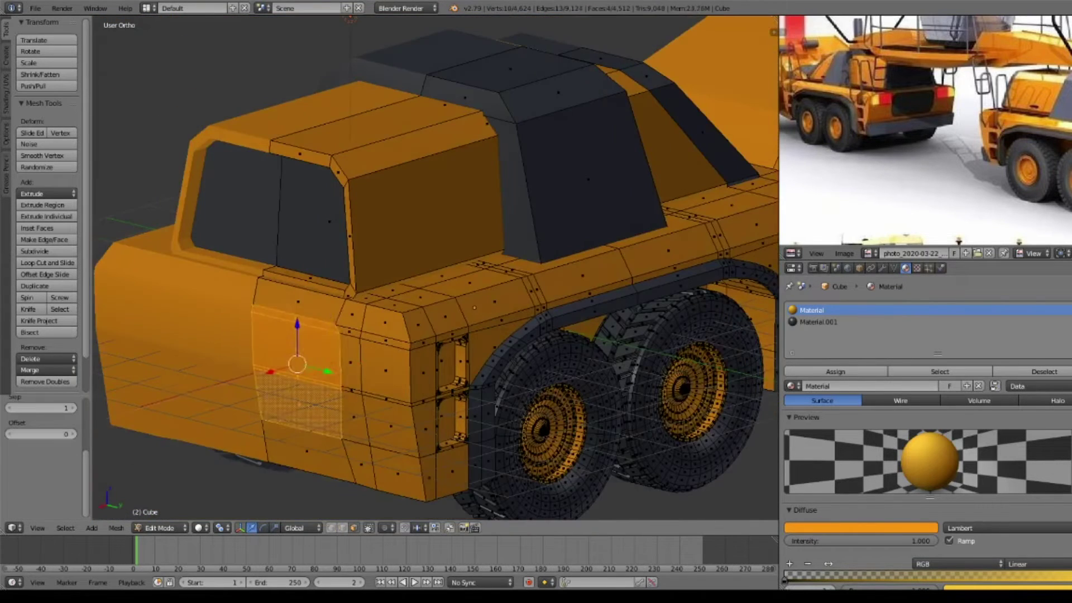
pyautogui.press('s')
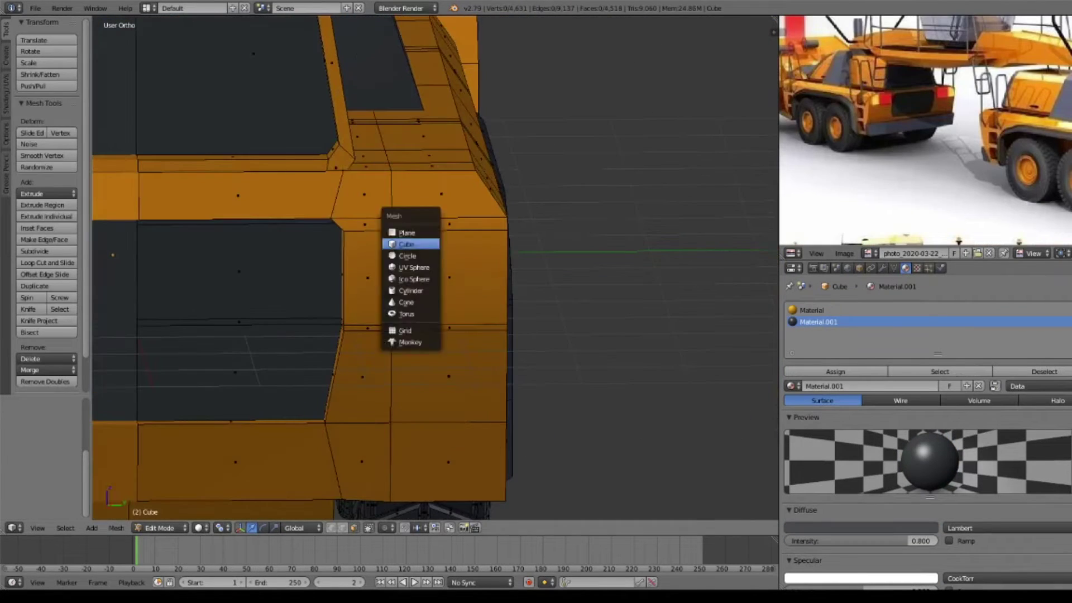
pyautogui.click(407, 244)
pyautogui.scroll(5, 395, 233)
pyautogui.press('s')
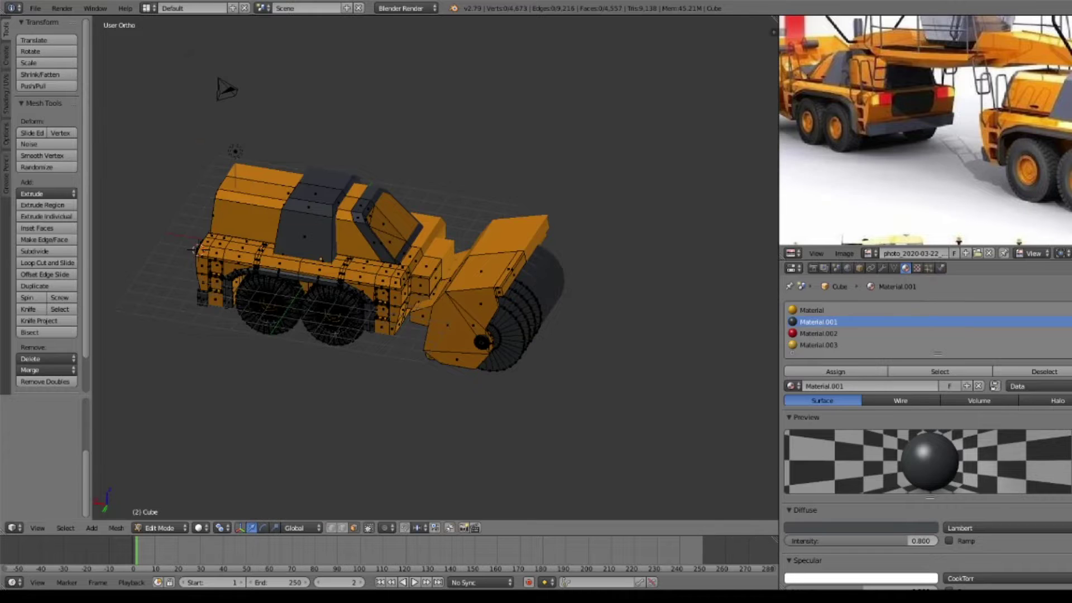
# Step: Confirm the shrunken small block on the truck body
pyautogui.scroll(5, 435, 268)
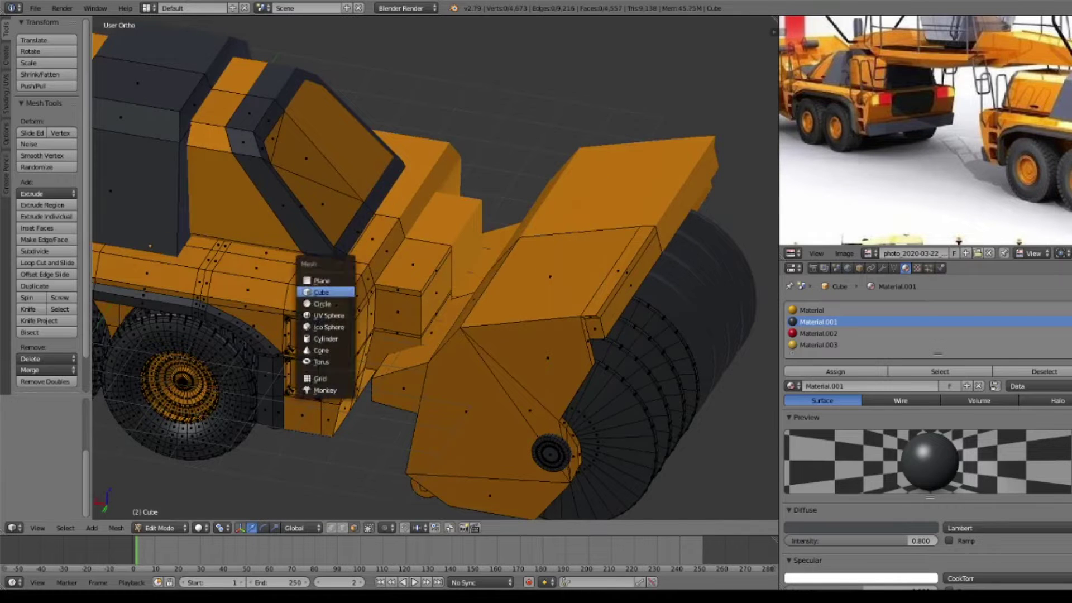
pyautogui.scroll(5, 435, 268)
pyautogui.press('Return')
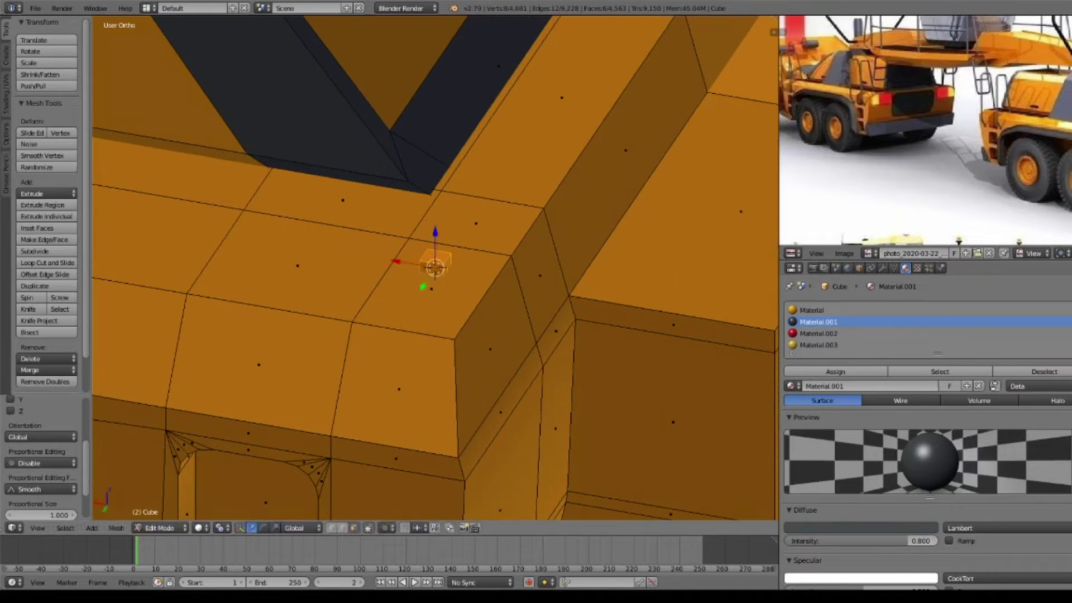
# Step: Duplicate the extruded pole and slide the copy along Y into place
pyautogui.scroll(-8, 435, 268)
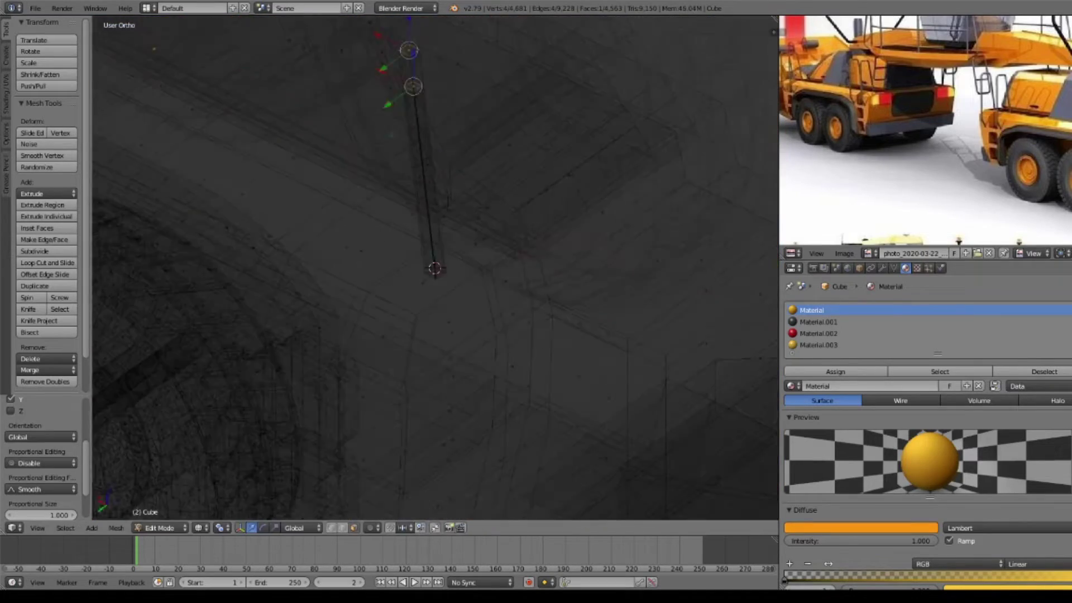
pyautogui.moveTo(434, 268); pyautogui.dragTo(432, 246, button='middle')
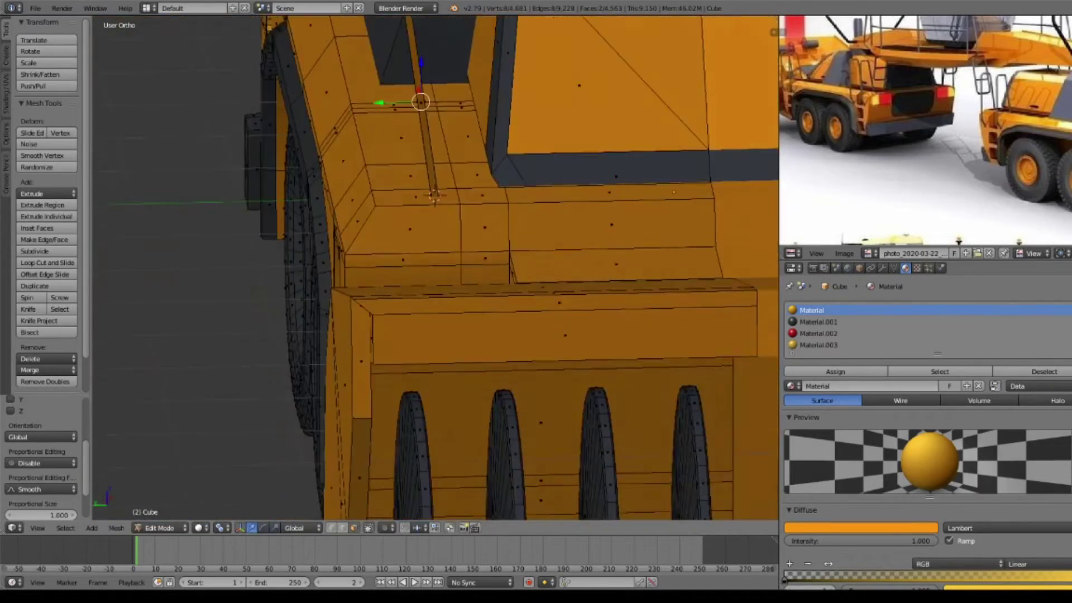
pyautogui.scroll(2, 435, 268)
pyautogui.scroll(-2, 435, 268)
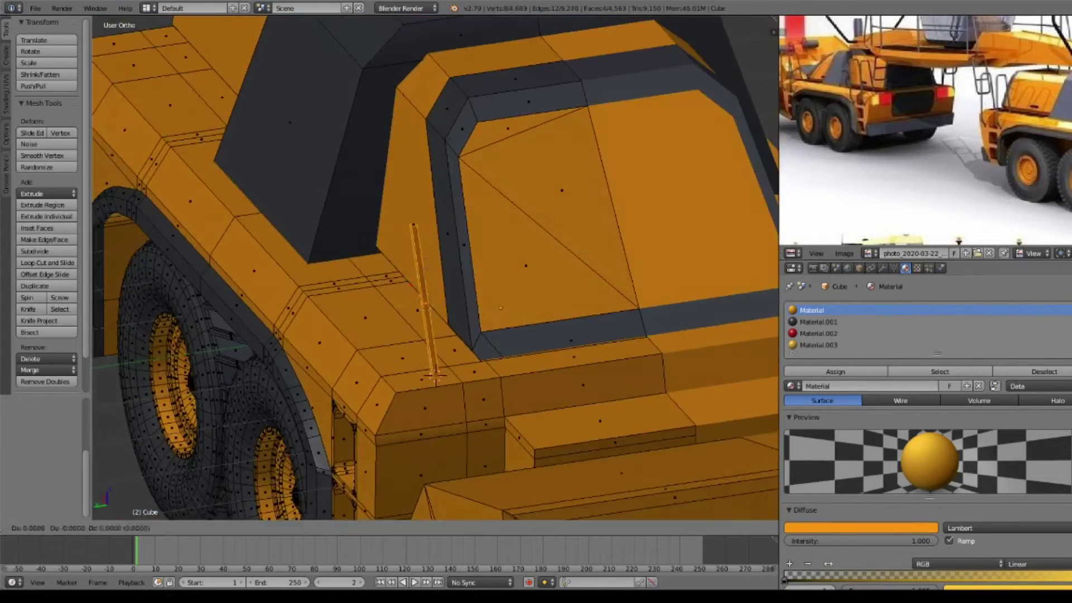
pyautogui.press('y')
pyautogui.press('Return')
pyautogui.keyDown('shift'); pyautogui.moveTo(436, 268); pyautogui.dragTo(435, 211, button='middle'); pyautogui.keyUp('shift')
pyautogui.scroll(2, 435, 268)
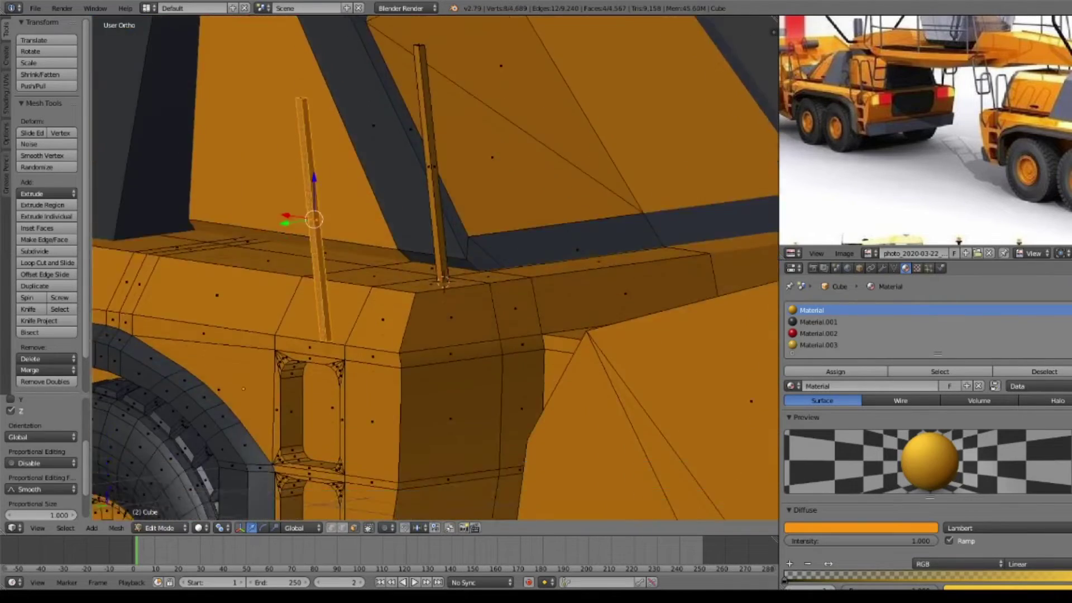
pyautogui.scroll(2, 436, 268)
pyautogui.scroll(-3, 436, 268)
pyautogui.moveTo(435, 268); pyautogui.dragTo(390, 240, button='middle')
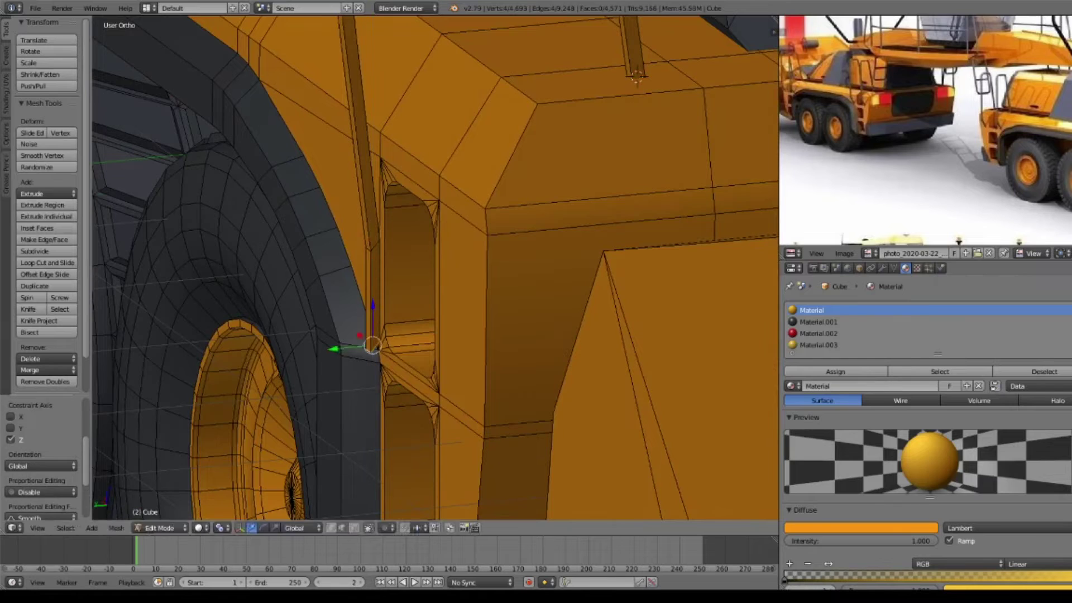
pyautogui.press('Escape')
# Step: Select the face at the pole's top and bevel it
pyautogui.scroll(-2, 435, 268)
pyautogui.moveTo(435, 267); pyautogui.dragTo(391, 240, button='middle')
pyautogui.scroll(3, 435, 267)
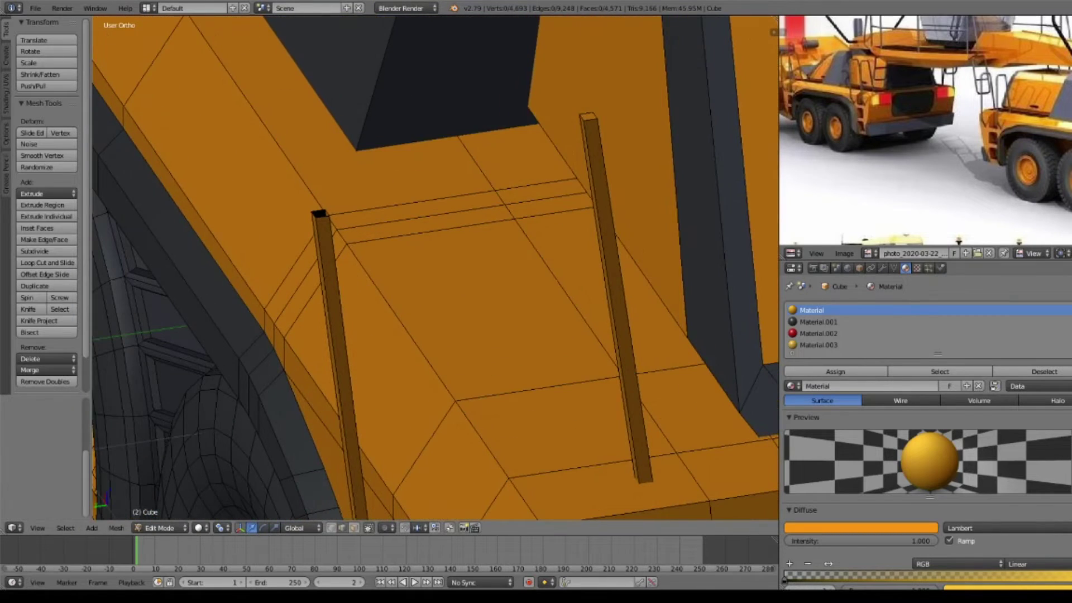
pyautogui.moveTo(435, 268); pyautogui.dragTo(458, 257, button='middle')
pyautogui.rightClick(240, 128)
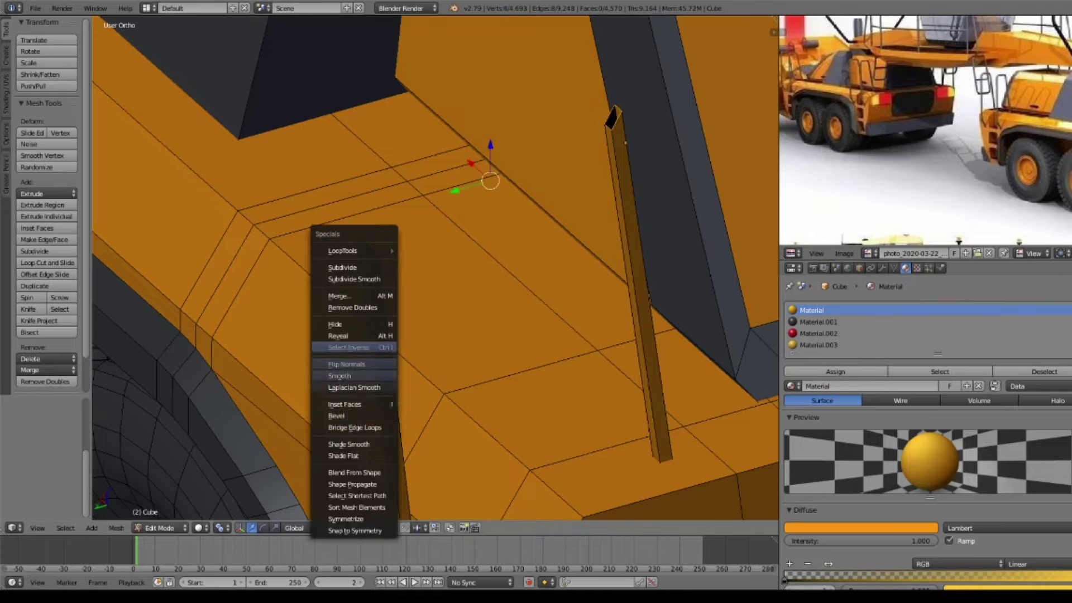
pyautogui.press('a')
pyautogui.moveTo(435, 268); pyautogui.dragTo(424, 263, button='middle')
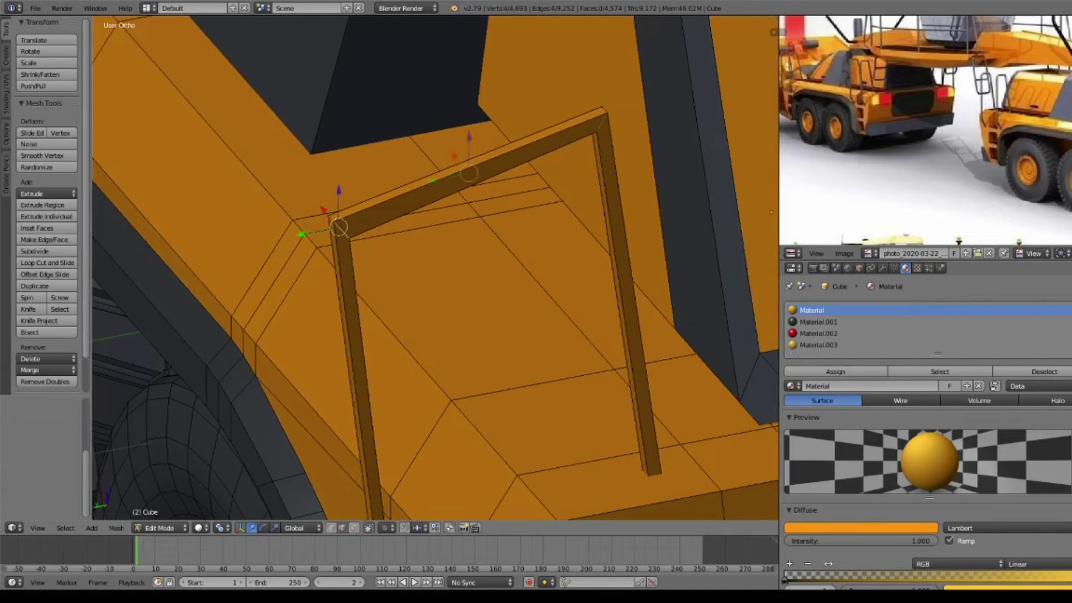
pyautogui.press('Return')
# Step: Bevel the recessed panel edge loops beside the wheel arch
pyautogui.press('a')
pyautogui.moveTo(435, 268); pyautogui.dragTo(390, 240, button='middle')
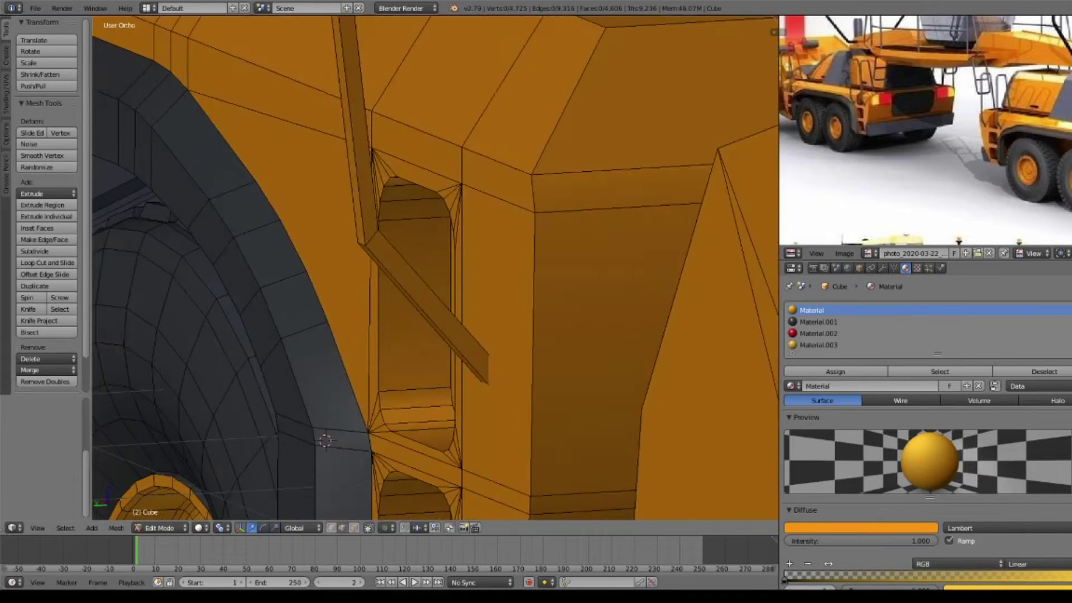
pyautogui.press('Return')
pyautogui.press('a')
pyautogui.scroll(-5, 435, 268)
pyautogui.moveTo(436, 268); pyautogui.dragTo(390, 257, button='middle')
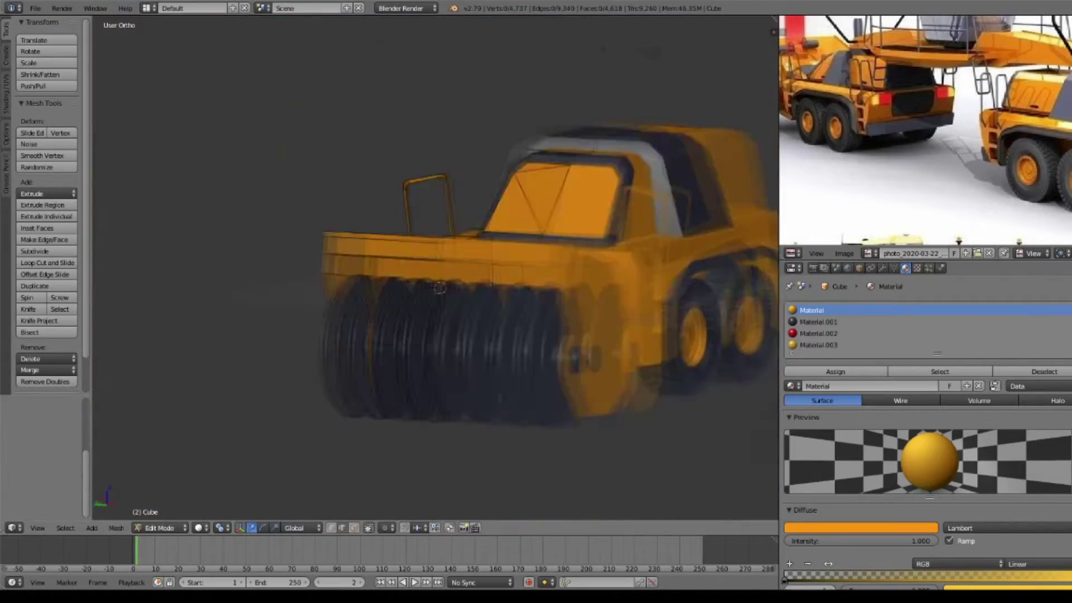
pyautogui.scroll(6, 435, 268)
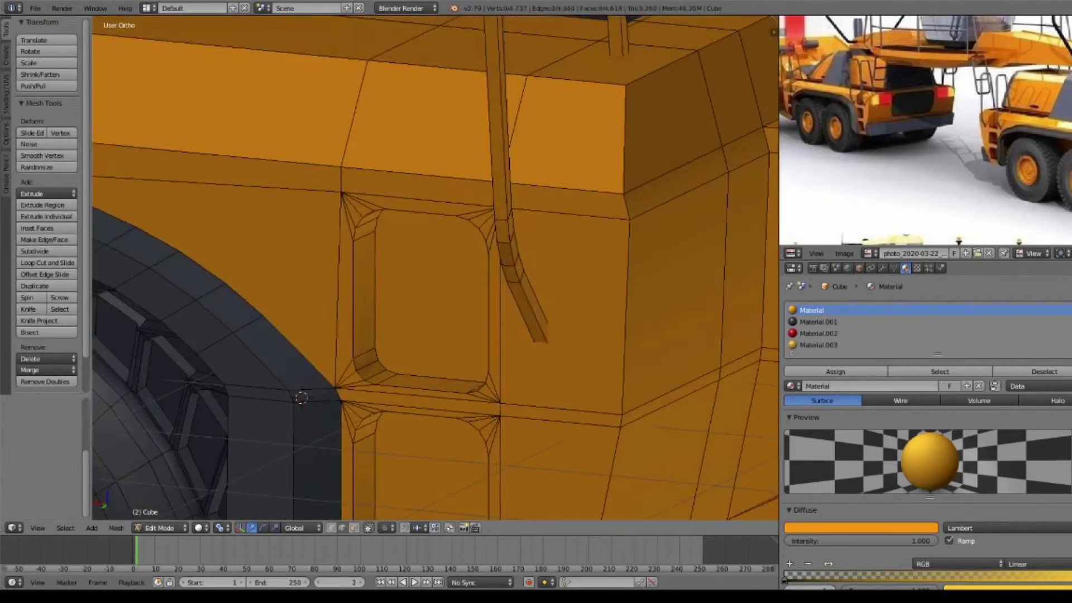
pyautogui.moveTo(435, 268); pyautogui.dragTo(390, 262, button='middle')
pyautogui.press('l')
pyautogui.press('Return')
pyautogui.press('a')
# Step: Move the ladder rails into place beside the steps and return to Object Mode
pyautogui.scroll(-2, 436, 268)
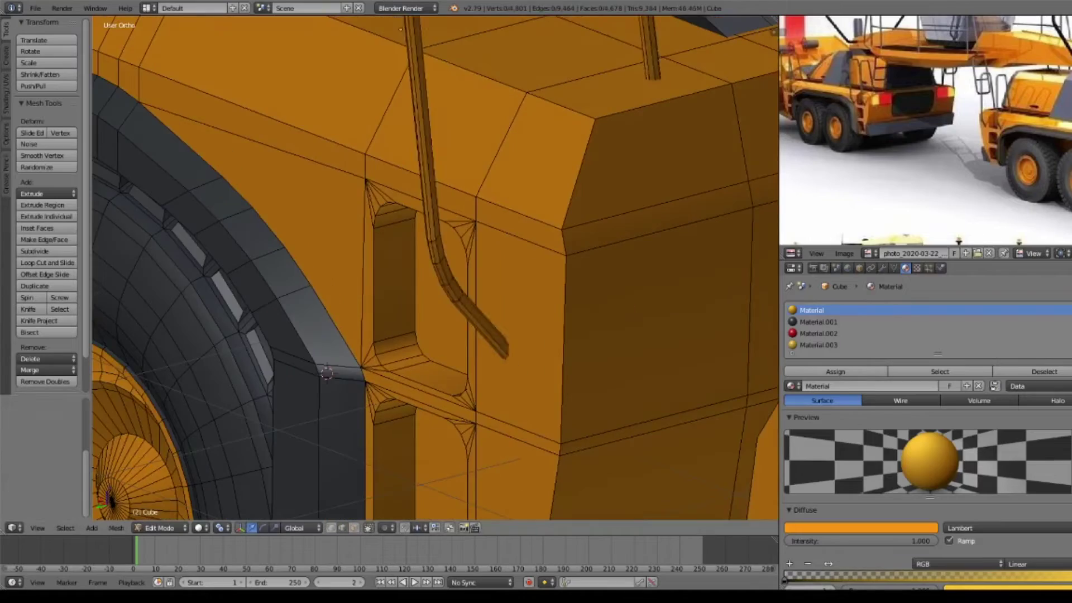
pyautogui.scroll(-3, 435, 268)
pyautogui.moveTo(436, 268); pyautogui.dragTo(402, 263, button='middle')
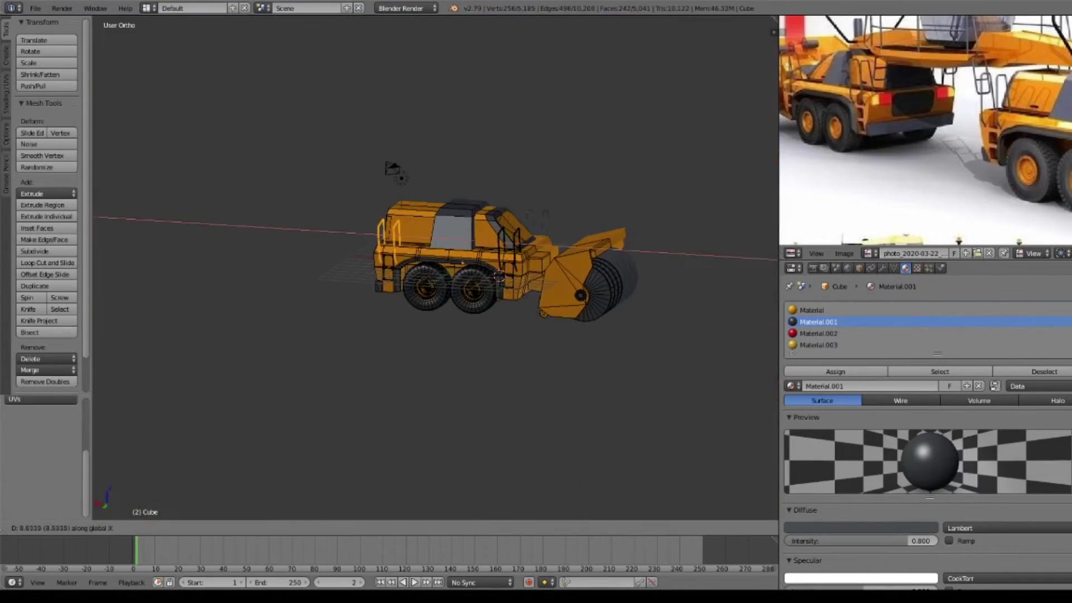
pyautogui.press('Return')
pyautogui.press('KP_Decimal')
pyautogui.moveTo(435, 268); pyautogui.dragTo(335, 254, button='middle')
pyautogui.scroll(2, 435, 268)
pyautogui.press('Tab')
pyautogui.scroll(-5, 436, 267)
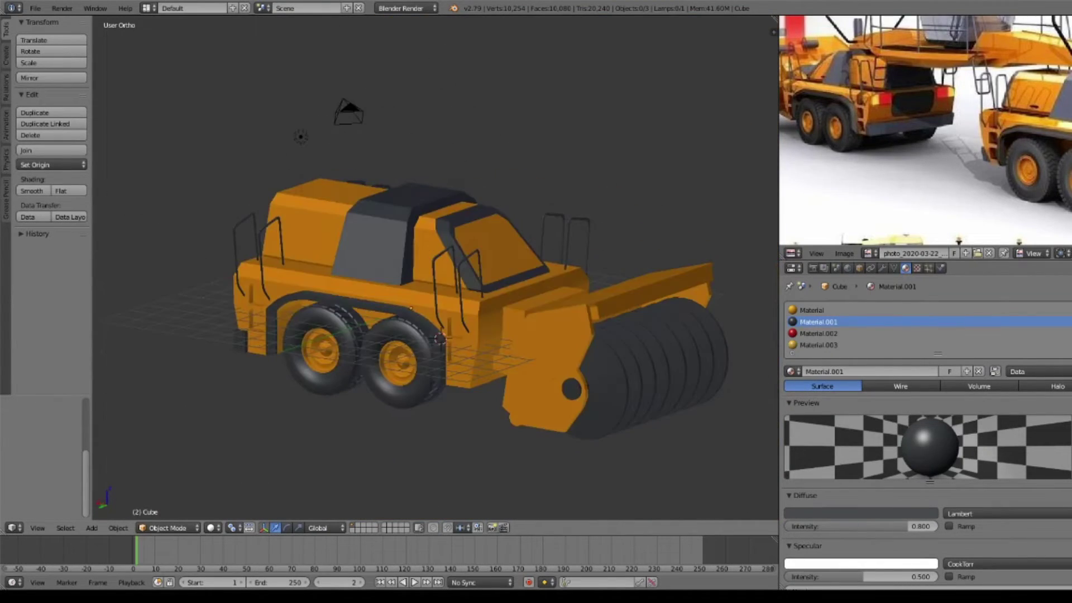
# Step: Inset the selected cab window faces in Edit Mode, then return to Object Mode
pyautogui.moveTo(436, 268); pyautogui.dragTo(335, 262, button='middle')
pyautogui.press('Tab')
pyautogui.scroll(3, 435, 268)
pyautogui.scroll(3, 435, 268)
pyautogui.scroll(2, 435, 268)
pyautogui.scroll(-4, 436, 268)
pyautogui.scroll(3, 435, 268)
pyautogui.scroll(3, 435, 268)
pyautogui.press('i')
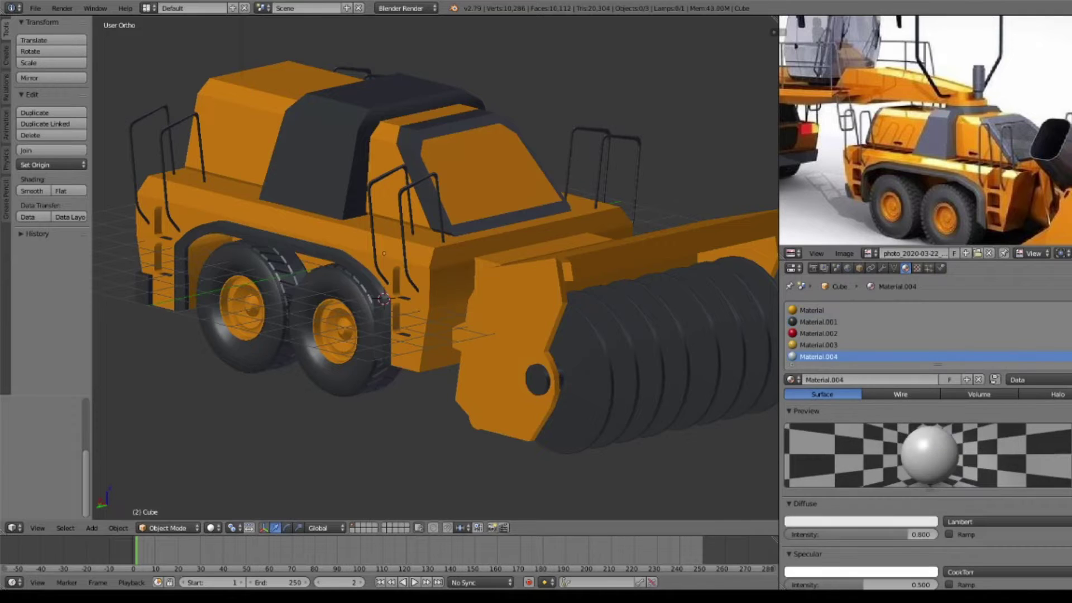
pyautogui.press('Tab')
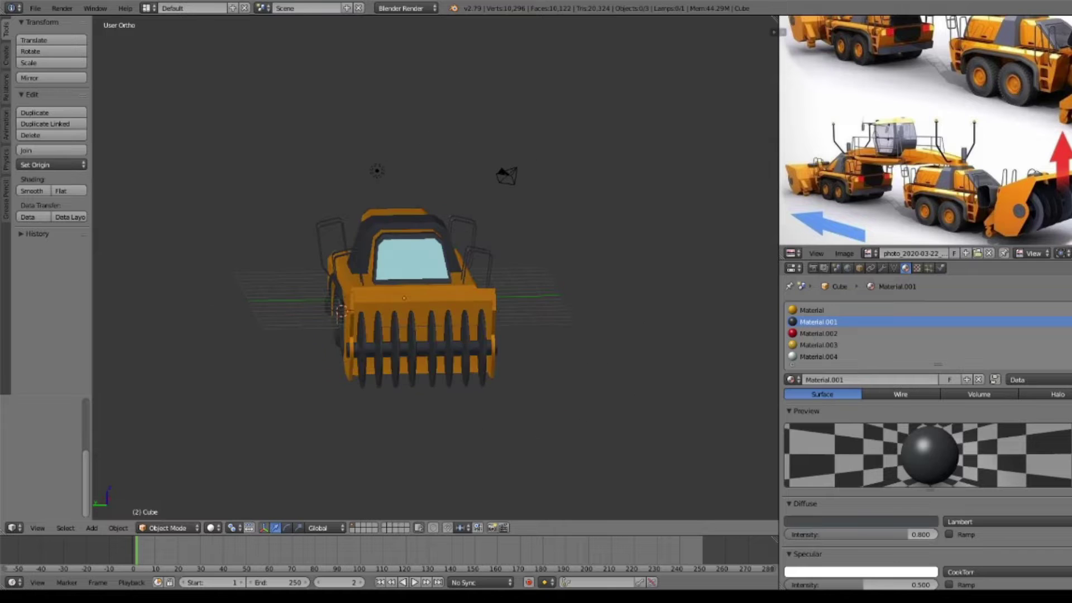
# Step: Raise the linked wheel and blower geometry 0.2183 along Z and show the N sidebar
pyautogui.press('KP_1')
pyautogui.press('Tab')
pyautogui.scroll(4, 433, 268)
pyautogui.hotkey('ctrl', 'l')
pyautogui.press('KP_3')
pyautogui.press('KP_1')
pyautogui.press('g')
pyautogui.press('z')
pyautogui.press('z')
pyautogui.press('z')
pyautogui.press('z')
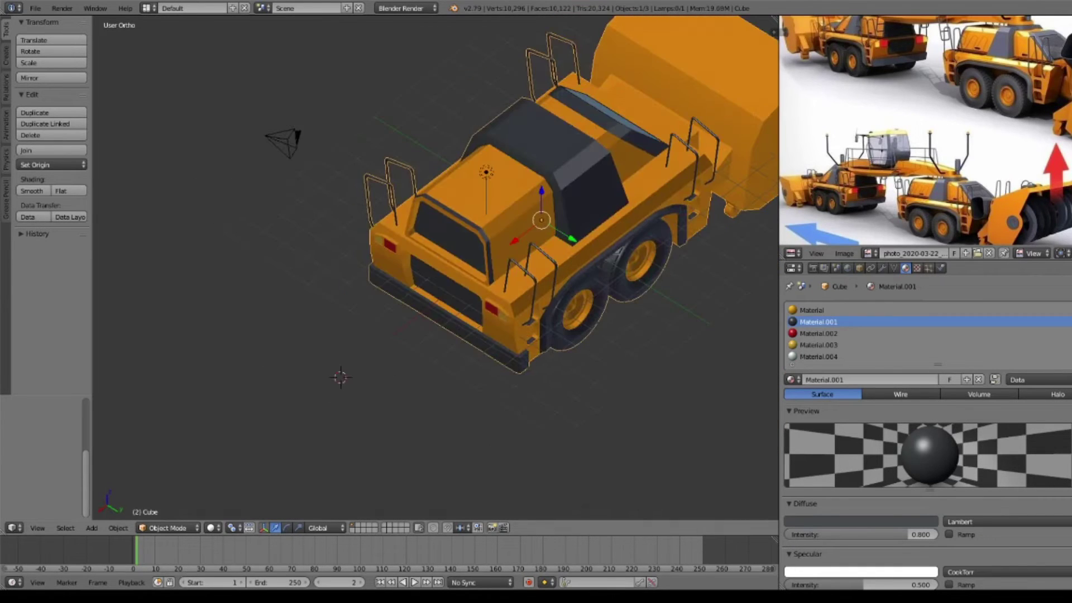
pyautogui.press('n')
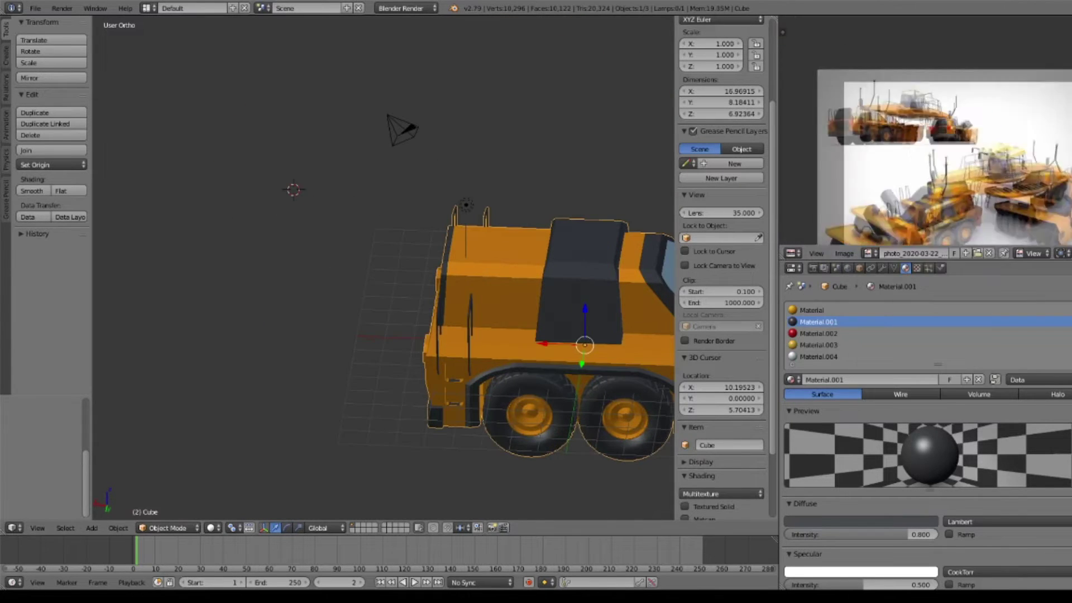
# Step: Add a new cube and subdivide it
pyautogui.hotkey('shift', 'a')
pyautogui.click(343, 242)
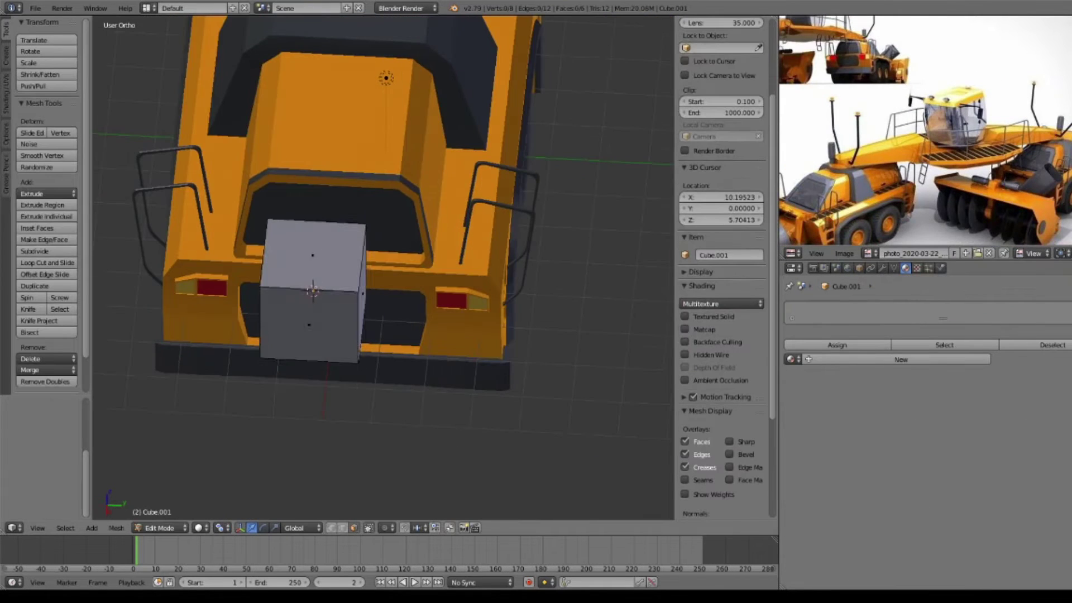
pyautogui.press('a')
pyautogui.press('w')
pyautogui.press('Return')
pyautogui.press('a')
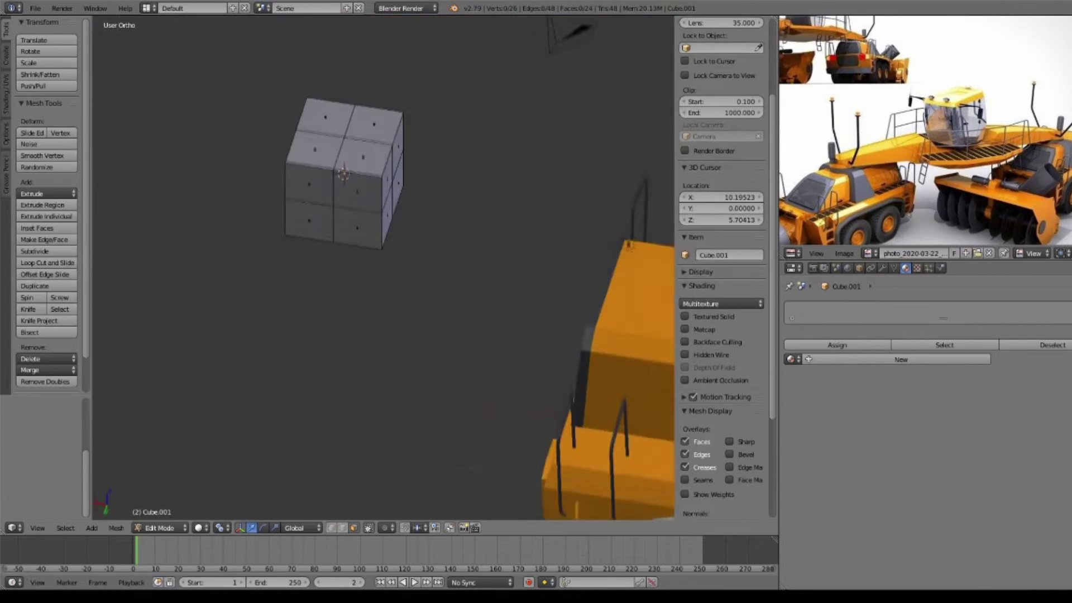
# Step: In top wireframe view, add a Mirror modifier to the cube and select boom edges
pyautogui.press('KP_7')
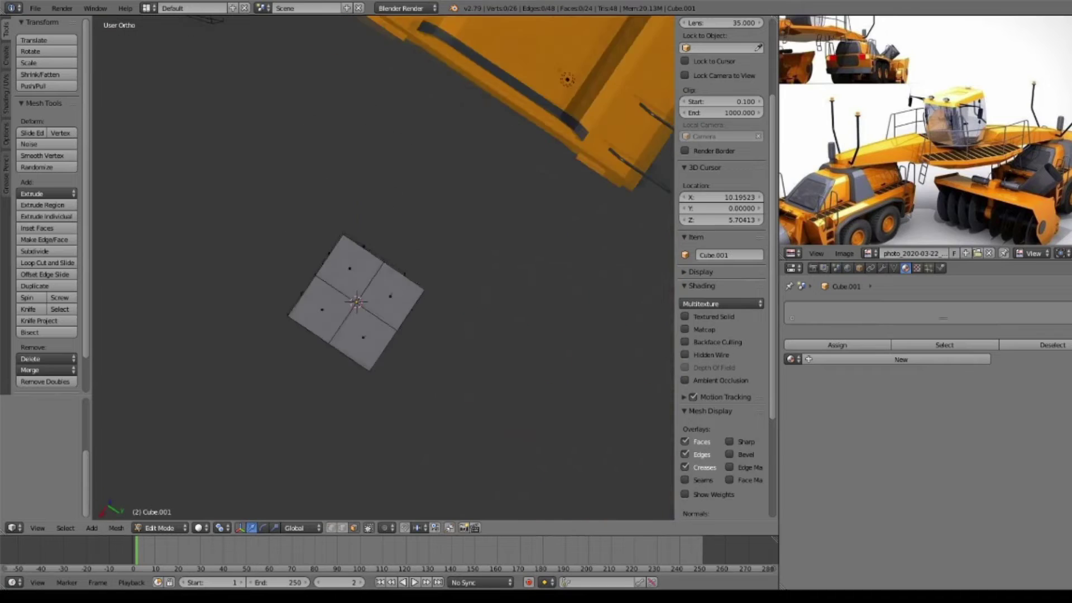
pyautogui.press('z')
pyautogui.rightClick(360, 335)
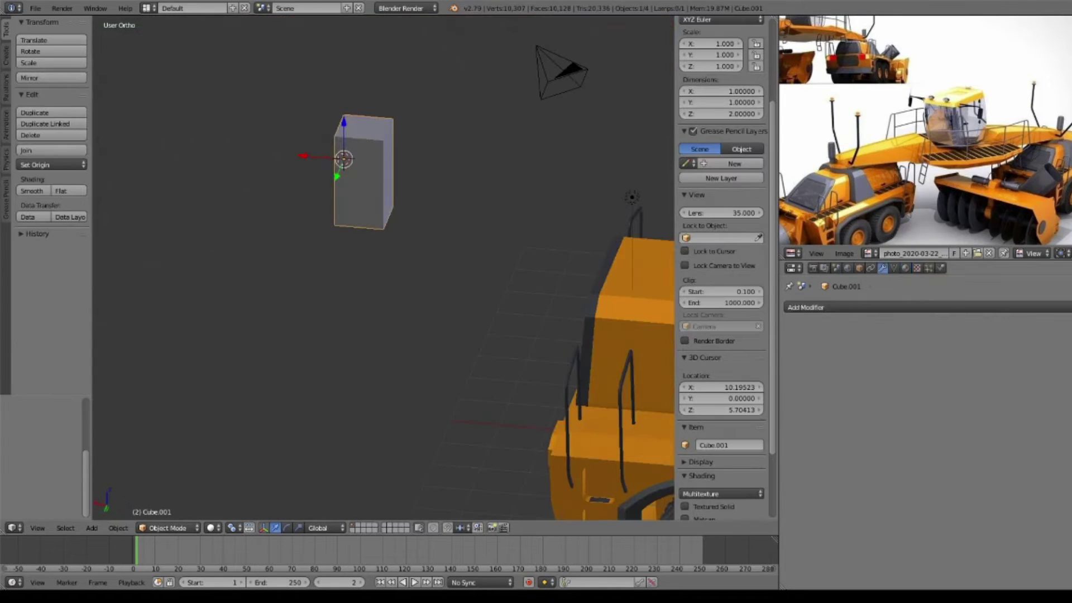
pyautogui.click(809, 306)
pyautogui.click(871, 436)
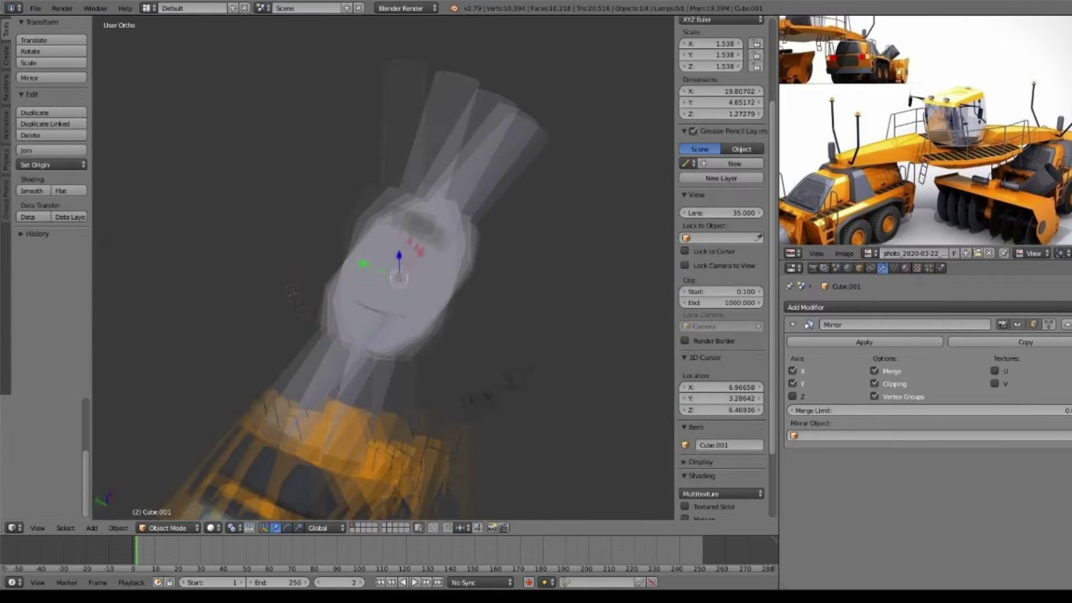
pyautogui.rightClick(360, 381)
pyautogui.rightClick(358, 414)
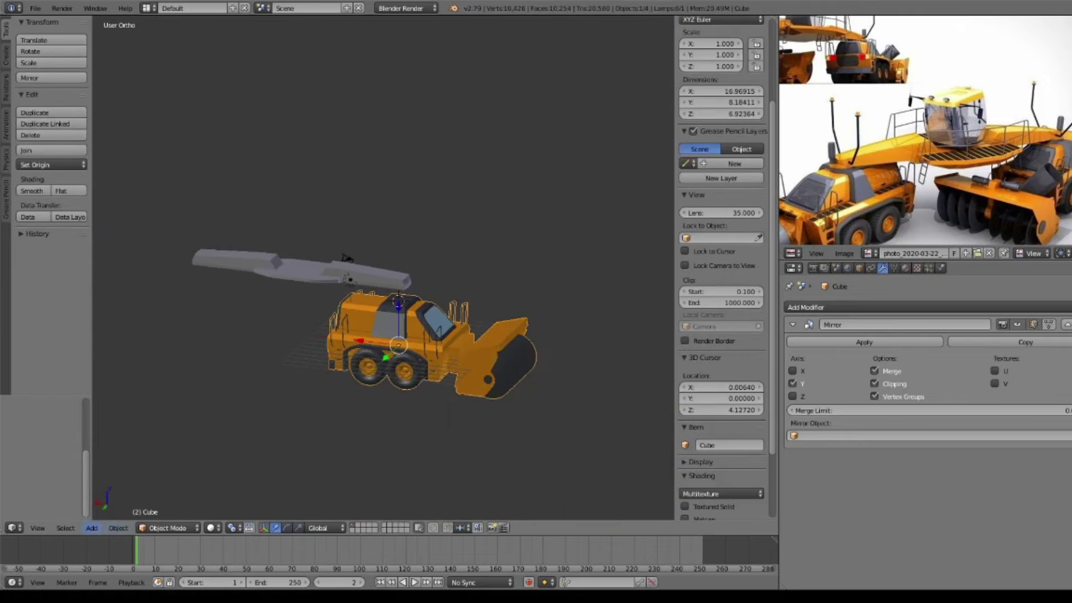
# Step: Apply the truck body's transform with Ctrl+A
pyautogui.click(117, 527)
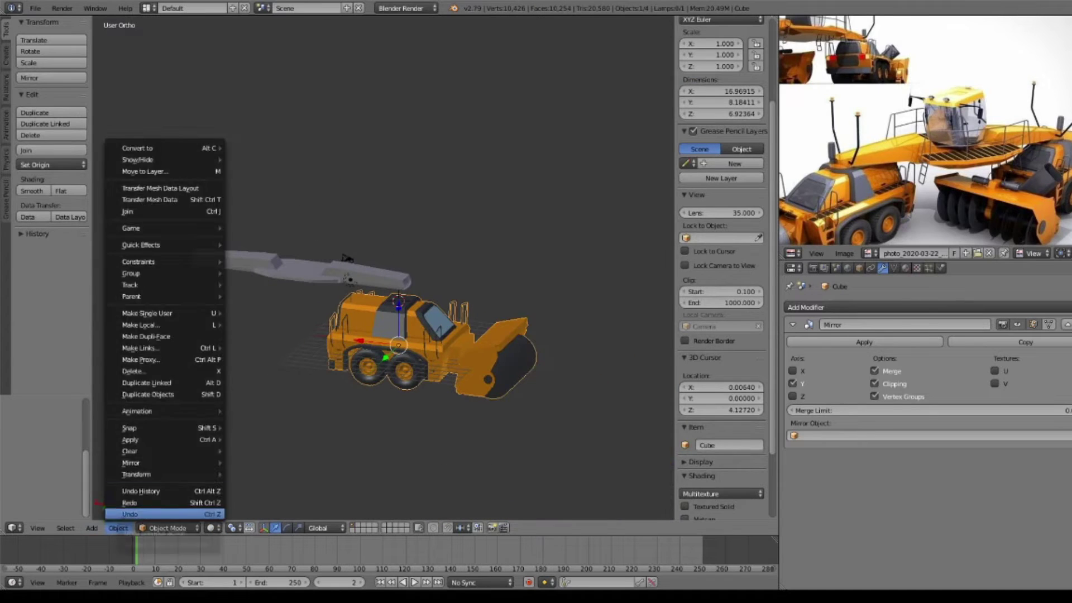
pyautogui.click(118, 527)
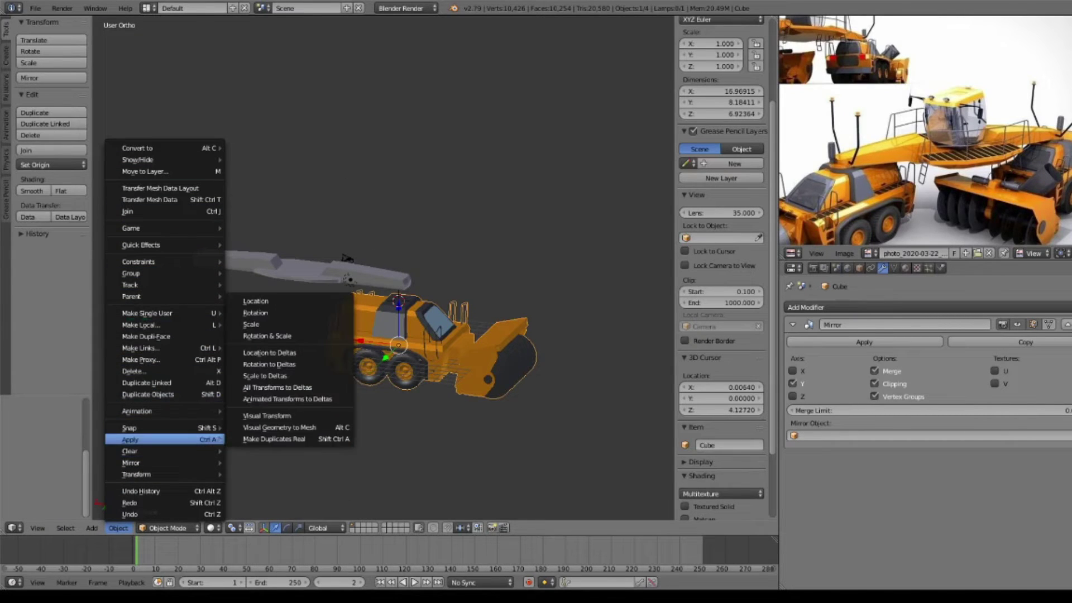
pyautogui.hotkey('ctrl', 'a')
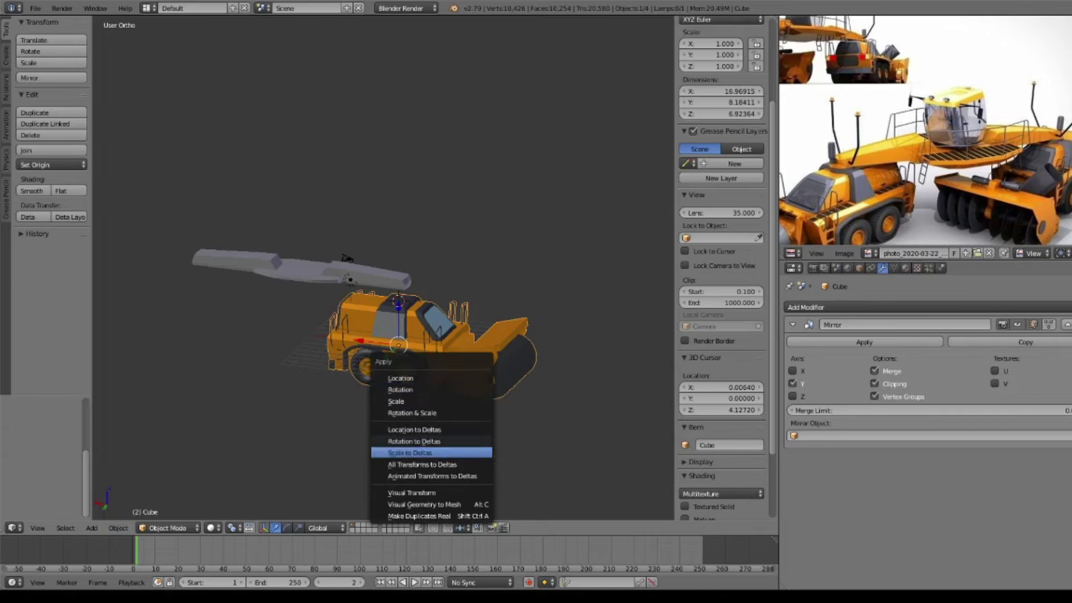
pyautogui.click(118, 528)
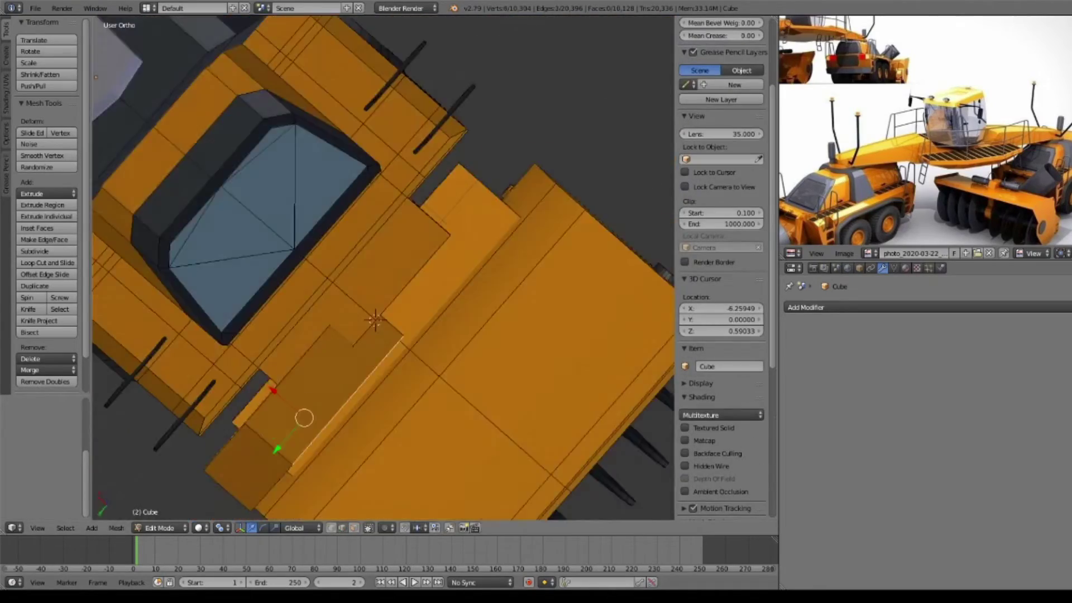
# Step: Inset the exhaust stack's top face and add a thin cylinder post on the boom
pyautogui.moveTo(382, 268); pyautogui.dragTo(424, 212, button='middle')
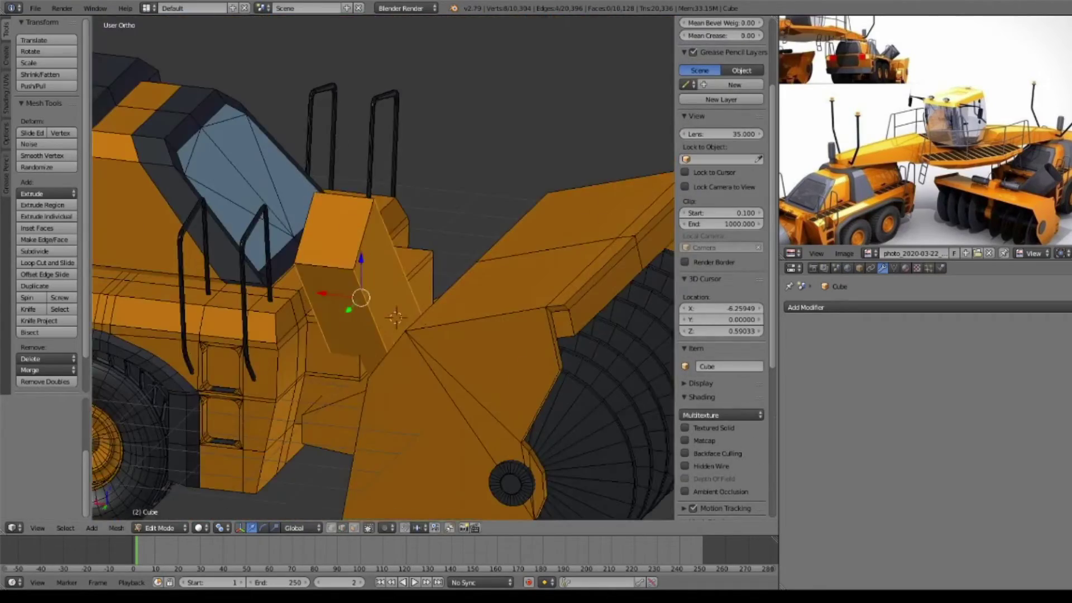
pyautogui.scroll(3, 358, 279)
pyautogui.press('i')
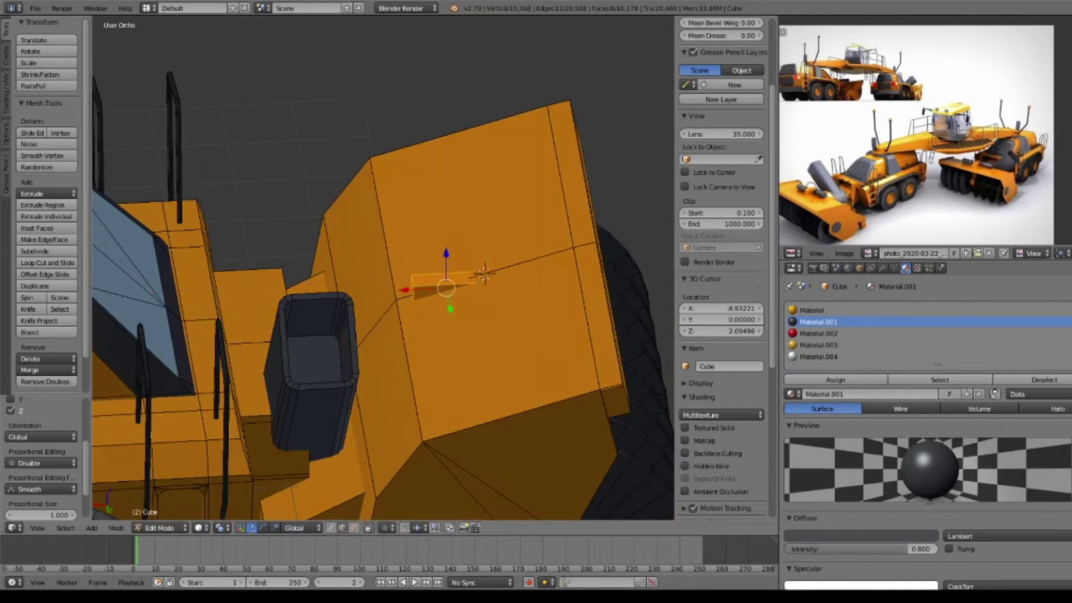
pyautogui.scroll(4, 383, 268)
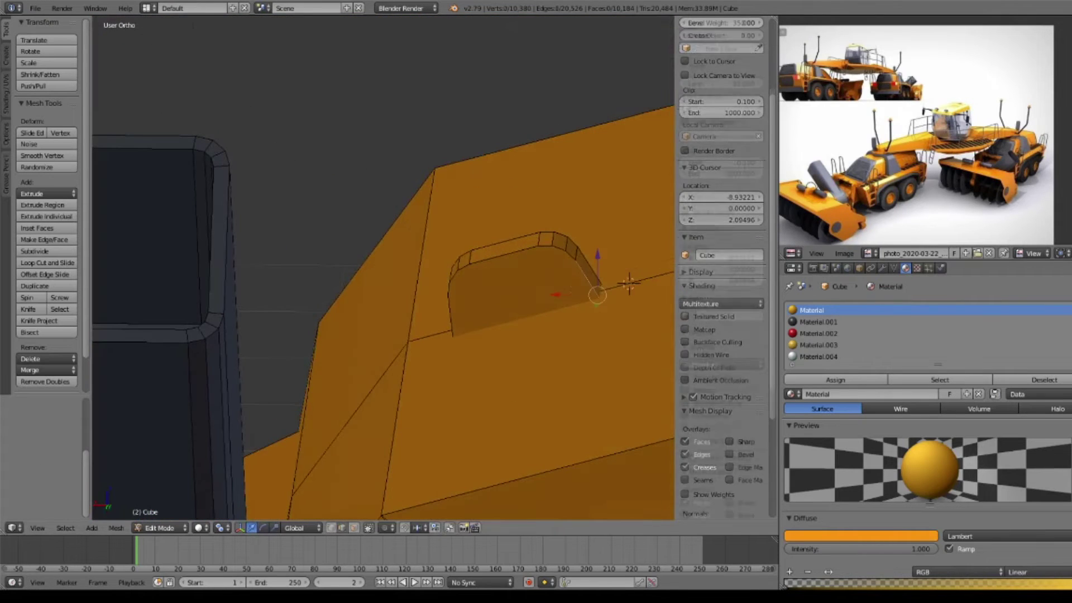
pyautogui.click(552, 340)
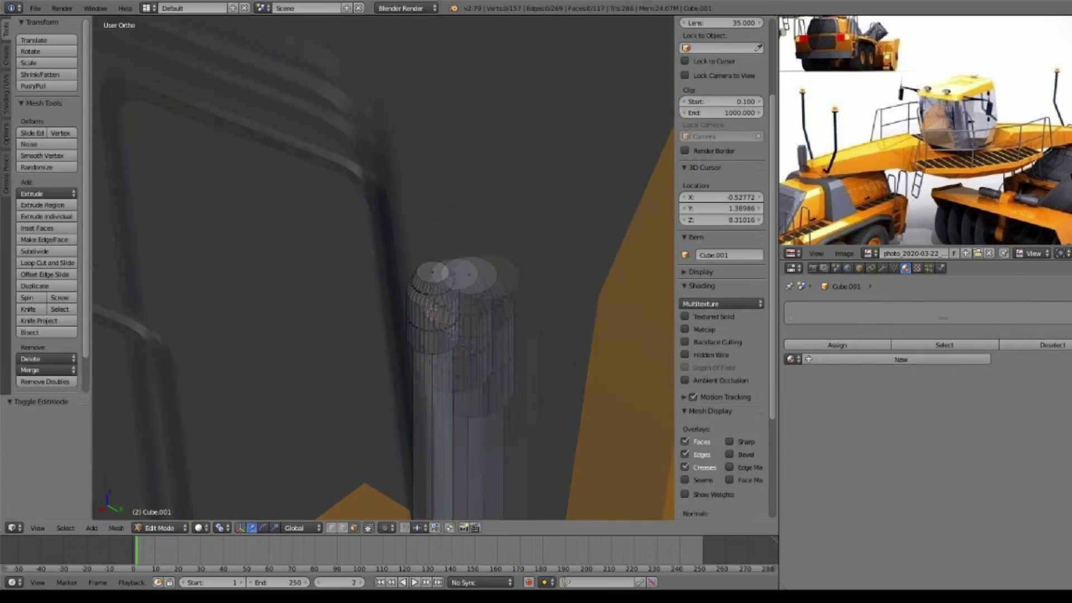
# Step: Assign the orange Material to the boom and add a 0.100-radius cube at its centre
pyautogui.press('a')
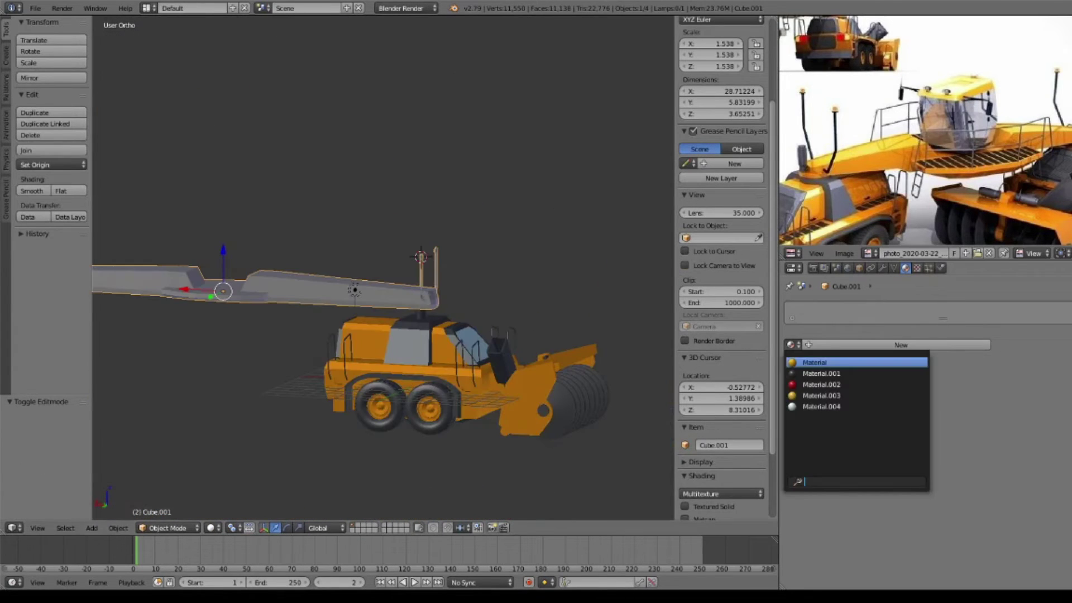
pyautogui.click(814, 362)
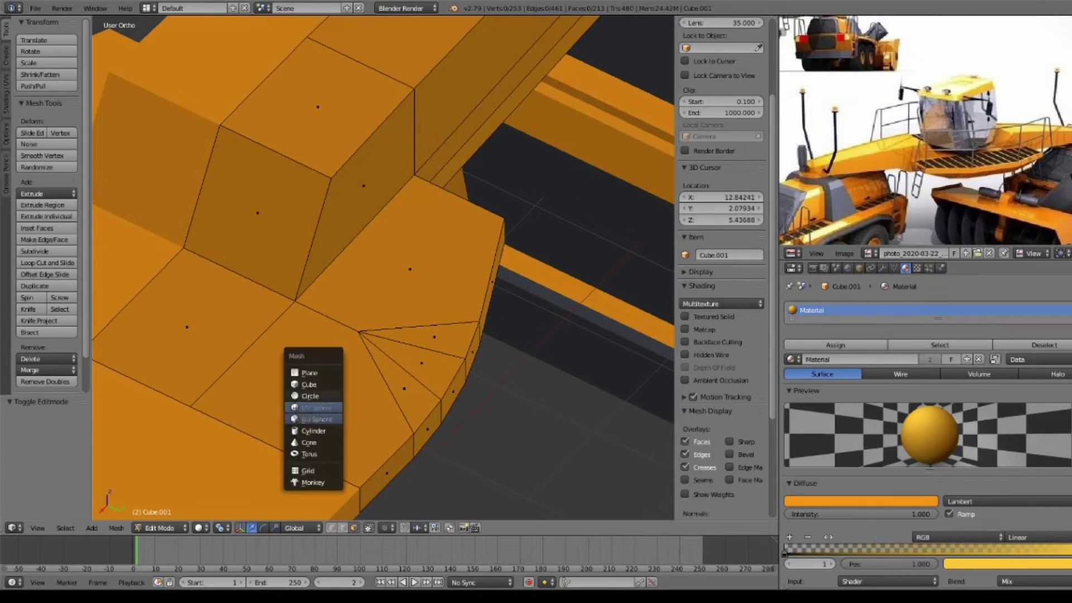
pyautogui.click(309, 384)
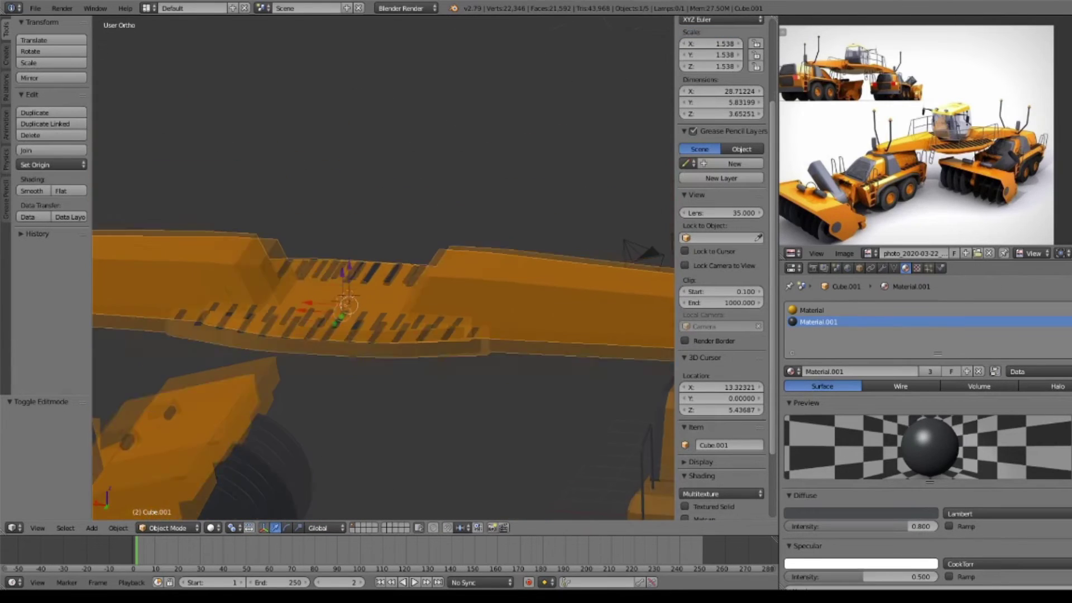
pyautogui.click(386, 330)
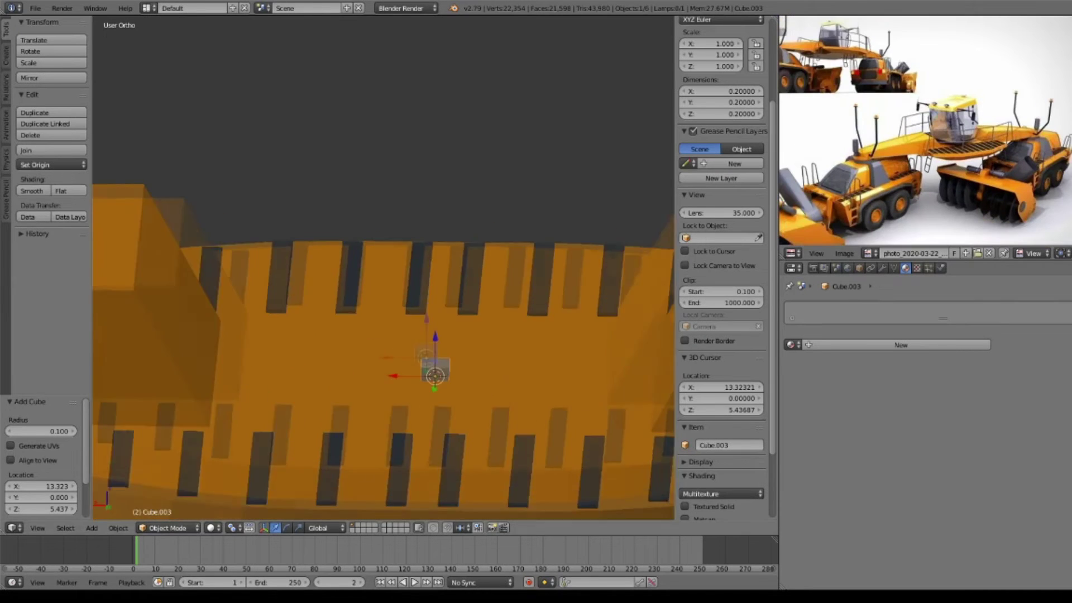
# Step: Flatten the new cab box vertically and check it against the platform and trucks
pyautogui.press('z')
pyautogui.press('Return')
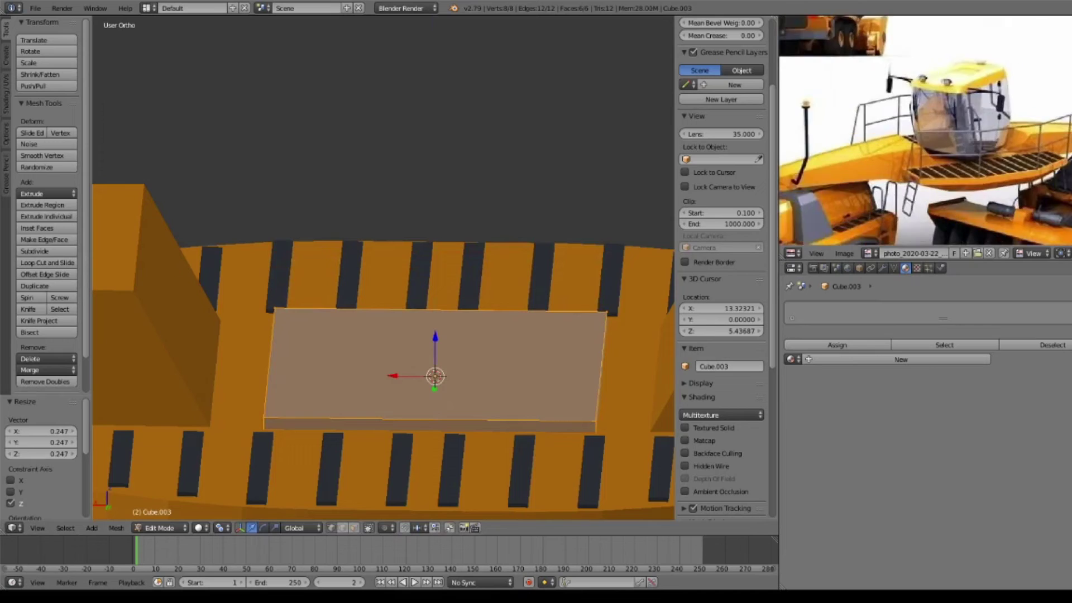
pyautogui.moveTo(382, 279); pyautogui.dragTo(413, 268, button='middle')
pyautogui.click(418, 366)
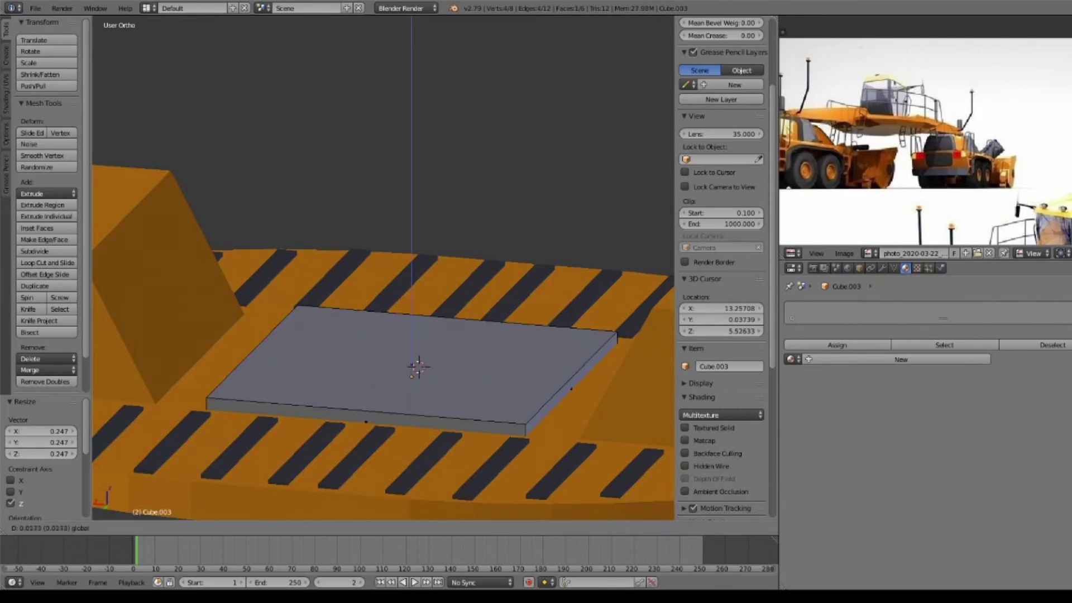
pyautogui.scroll(-5, 422, 367)
pyautogui.scroll(5, 423, 367)
pyautogui.moveTo(422, 366); pyautogui.dragTo(390, 335, button='middle')
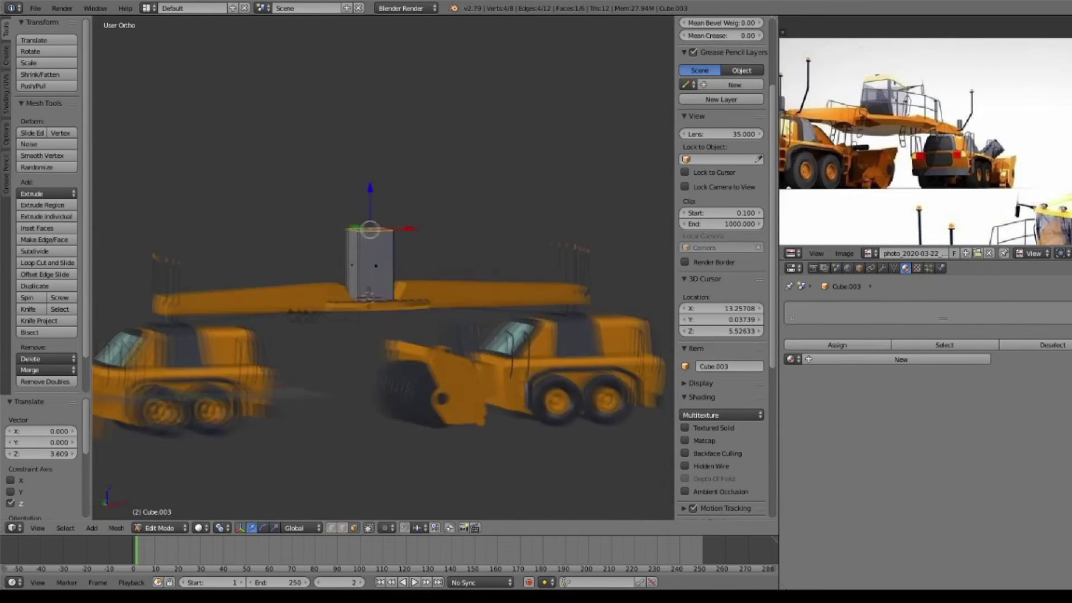
# Step: Add a loop cut around the cab box
pyautogui.press('Tab')
pyautogui.scroll(-4, 383, 268)
pyautogui.scroll(5, 383, 268)
pyautogui.press('Tab')
pyautogui.moveTo(382, 268)
pyautogui.mouseDown(button='middle')
pyautogui.moveTo(357, 246)
pyautogui.moveTo(379, 279)
pyautogui.mouseUp(button='middle')
pyautogui.press('a')
pyautogui.scroll(2, 380, 279)
pyautogui.hotkey('ctrl', 'r')
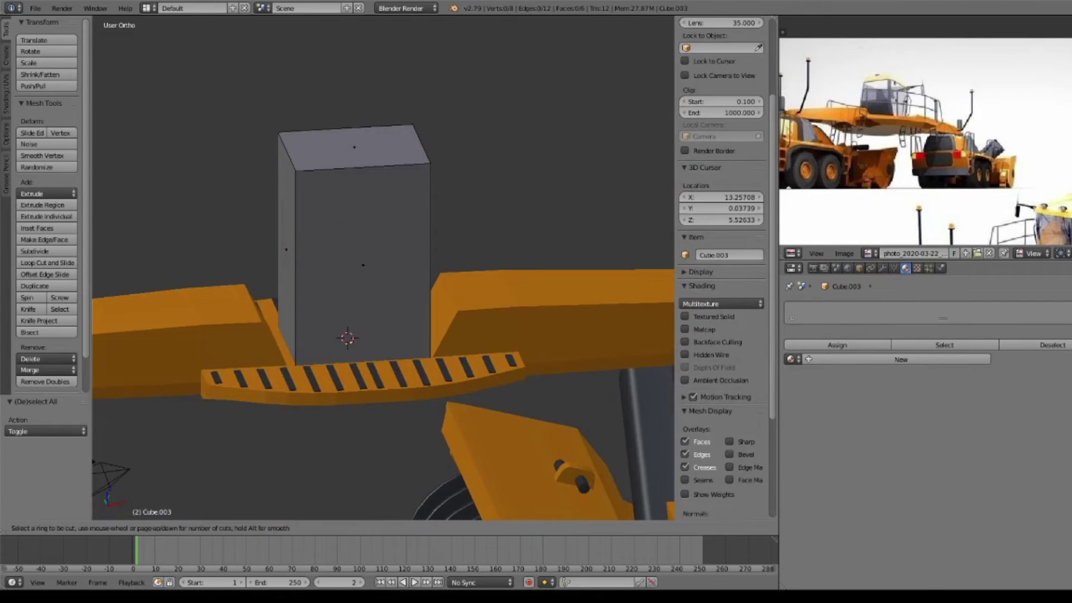
pyautogui.press('Return')
# Step: Add a second loop cut near the top of the box and scale it
pyautogui.moveTo(155, 441); pyautogui.dragTo(112, 452, button='middle')
pyautogui.rightClick(261, 133)
pyautogui.hotkey('ctrl', 'r')
pyautogui.moveTo(334, 251); pyautogui.dragTo(363, 235, button='middle')
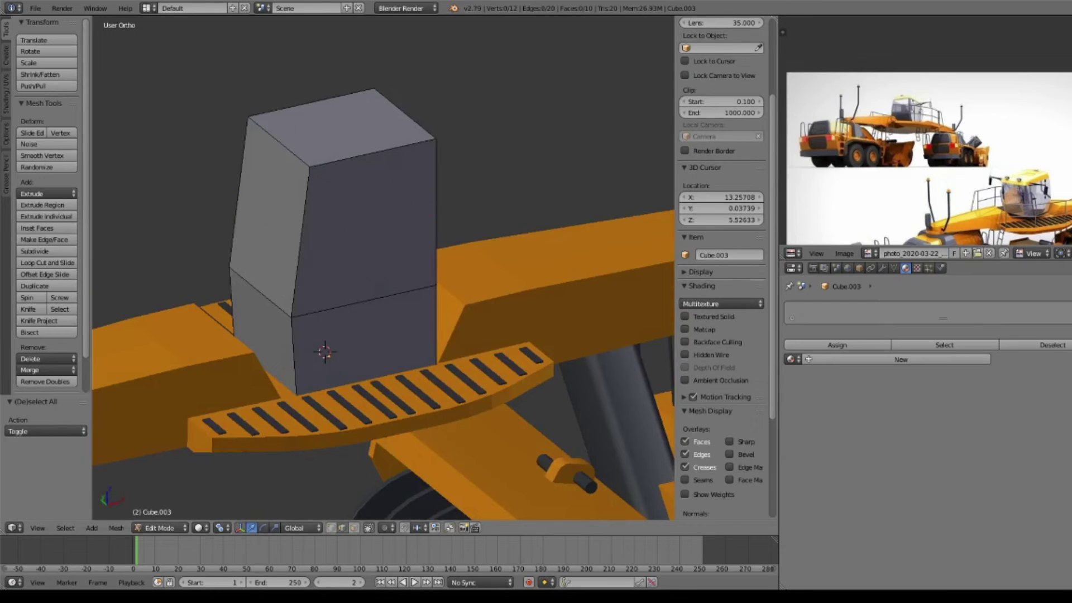
pyautogui.click(368, 168)
pyautogui.moveTo(391, 279); pyautogui.dragTo(357, 235, button='middle')
pyautogui.click(430, 406)
pyautogui.press('Tab')
pyautogui.moveTo(391, 279)
pyautogui.mouseDown(button='middle')
pyautogui.moveTo(363, 268)
pyautogui.moveTo(446, 251)
pyautogui.moveTo(374, 279)
pyautogui.mouseUp(button='middle')
pyautogui.scroll(2, 921, 157)
# Step: Give the box the orange Material and bevel all its edges
pyautogui.click(901, 359)
pyautogui.click(790, 345)
pyautogui.click(814, 361)
pyautogui.press('Tab')
pyautogui.press('a')
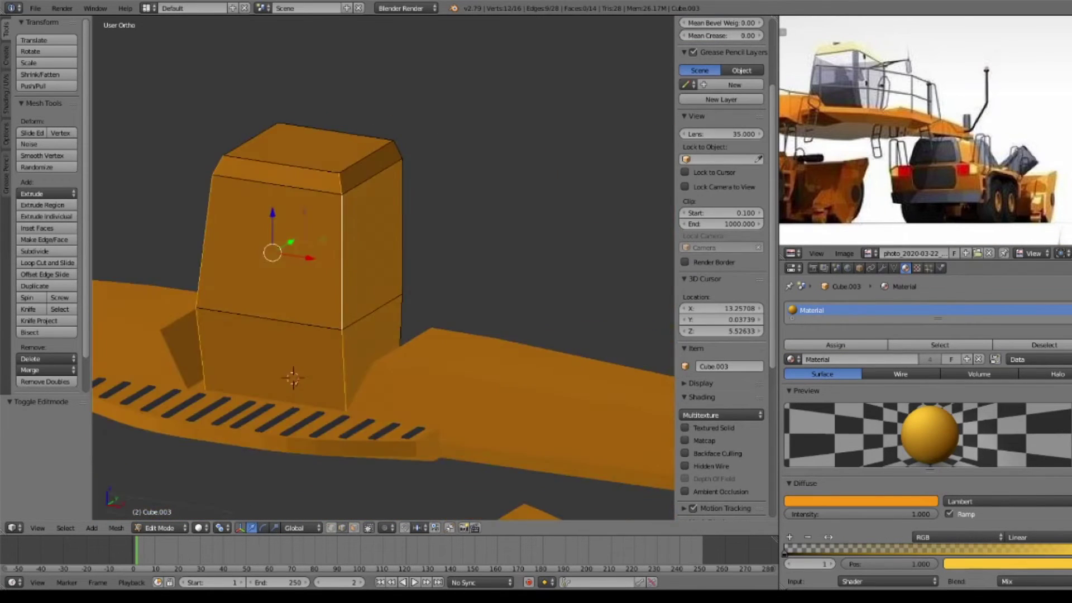
pyautogui.hotkey('ctrl', 'b')
pyautogui.press('a')
# Step: Add a second material slot and assign Material.001 to the cab's top band
pyautogui.moveTo(391, 279)
pyautogui.mouseDown(button='middle')
pyautogui.moveTo(424, 268)
pyautogui.moveTo(391, 234)
pyautogui.moveTo(391, 290)
pyautogui.moveTo(391, 212)
pyautogui.moveTo(457, 234)
pyautogui.mouseUp(button='middle')
pyautogui.keyDown('alt'); pyautogui.click(438, 240); pyautogui.keyUp('alt')
pyautogui.click(790, 385)
pyautogui.click(815, 424)
pyautogui.click(818, 310)
pyautogui.scroll(3, 390, 251)
pyautogui.hotkey('ctrl', 'r')
pyautogui.click(470, 251)
pyautogui.click(818, 322)
pyautogui.click(836, 372)
# Step: Add another loop cut around the cab to define the window band
pyautogui.moveTo(391, 234); pyautogui.dragTo(391, 290, button='middle')
pyautogui.hotkey('ctrl', 'r')
pyautogui.click(429, 321)
pyautogui.click(429, 341)
pyautogui.press('a')
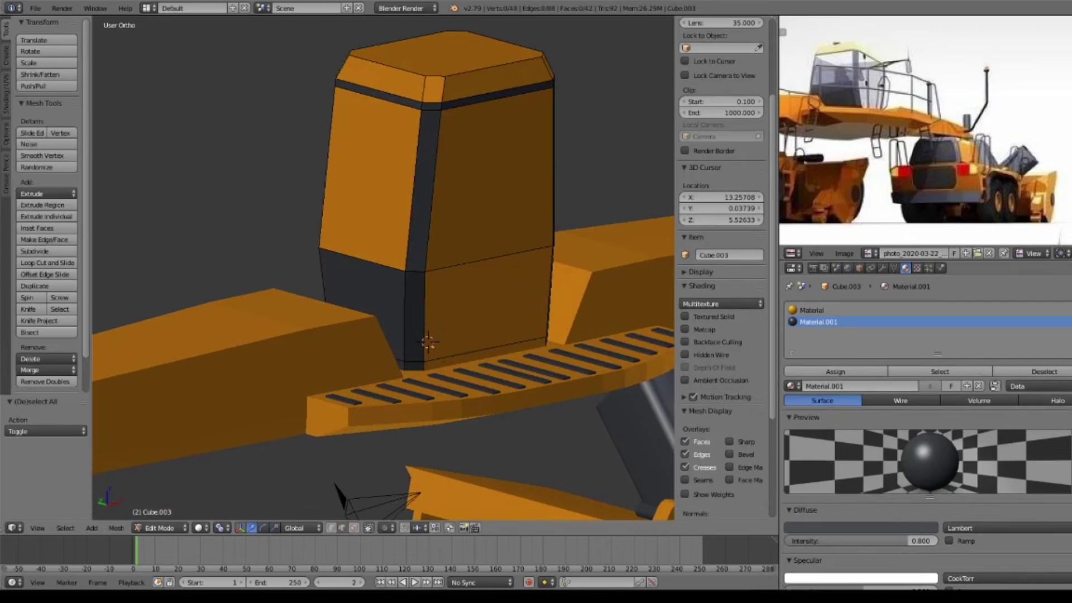
pyautogui.press('Tab')
pyautogui.moveTo(390, 251); pyautogui.dragTo(413, 223, button='middle')
# Step: Add a third slot with a new light blue Material.004 for the windows
pyautogui.click(1064, 310)
pyautogui.click(836, 386)
pyautogui.press('Tab')
pyautogui.moveTo(383, 268); pyautogui.dragTo(384, 235, button='middle')
pyautogui.press('Tab')
pyautogui.scroll(-5, 384, 268)
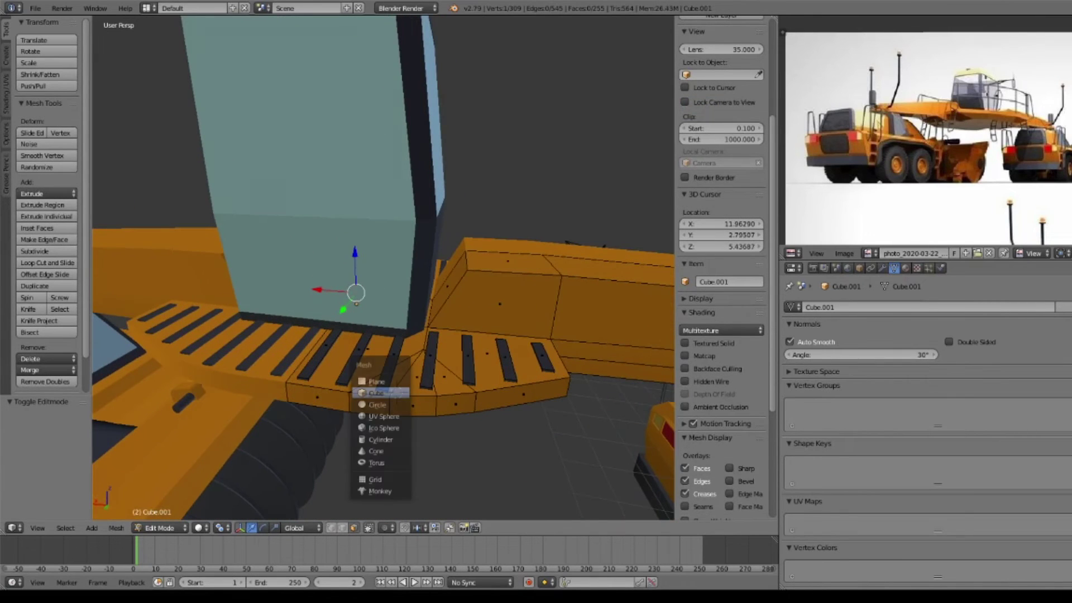
# Step: Add a cube at the platform edge and extrude railing posts upward
pyautogui.click(380, 393)
pyautogui.press('g')
pyautogui.press('y')
pyautogui.click(400, 411)
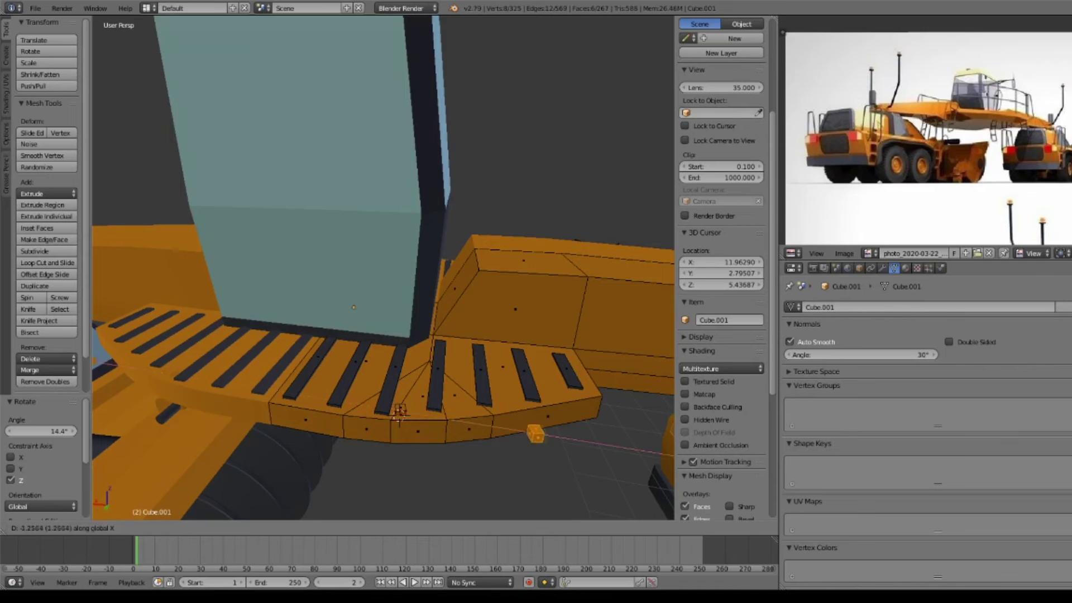
pyautogui.moveTo(397, 412); pyautogui.dragTo(393, 497, button='middle')
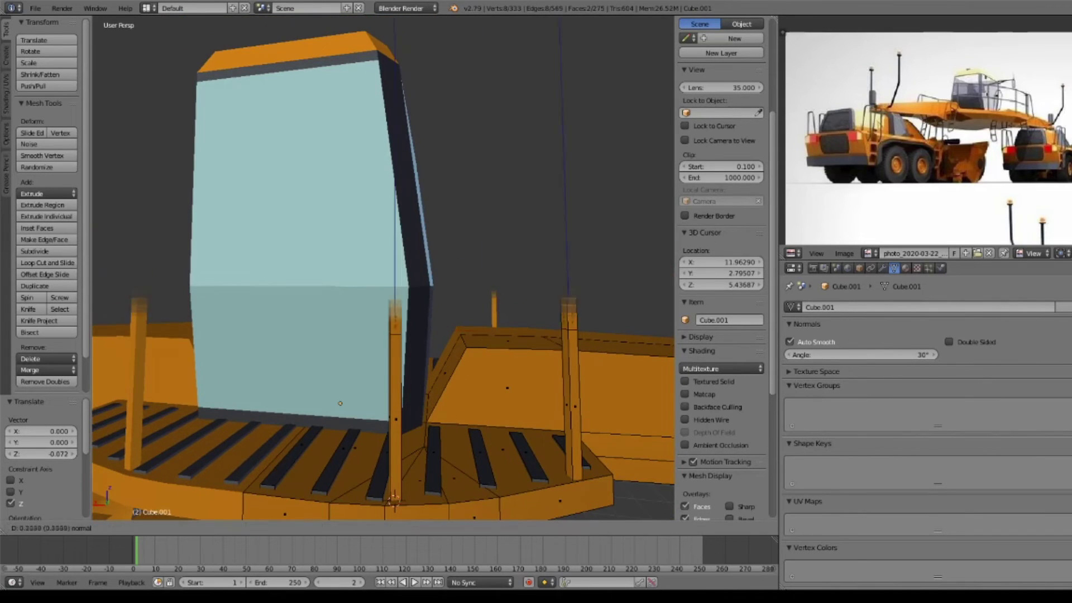
pyautogui.moveTo(391, 335); pyautogui.dragTo(357, 312, button='middle')
# Step: Fill the gaps between the railing vertices with new faces
pyautogui.press('w')
pyautogui.click(491, 358)
pyautogui.moveTo(491, 358); pyautogui.dragTo(335, 313, button='middle')
pyautogui.press('a')
pyautogui.scroll(5, 721, 167)
pyautogui.press('l')
pyautogui.press('Return')
# Step: Remove the unwanted rail end vertices and select the whole linked railing
pyautogui.press('z')
pyautogui.press('z')
pyautogui.moveTo(383, 268)
pyautogui.mouseDown(button='middle')
pyautogui.moveTo(335, 263)
pyautogui.moveTo(391, 268)
pyautogui.mouseUp(button='middle')
pyautogui.press('a')
pyautogui.hotkey('ctrl', 'z')
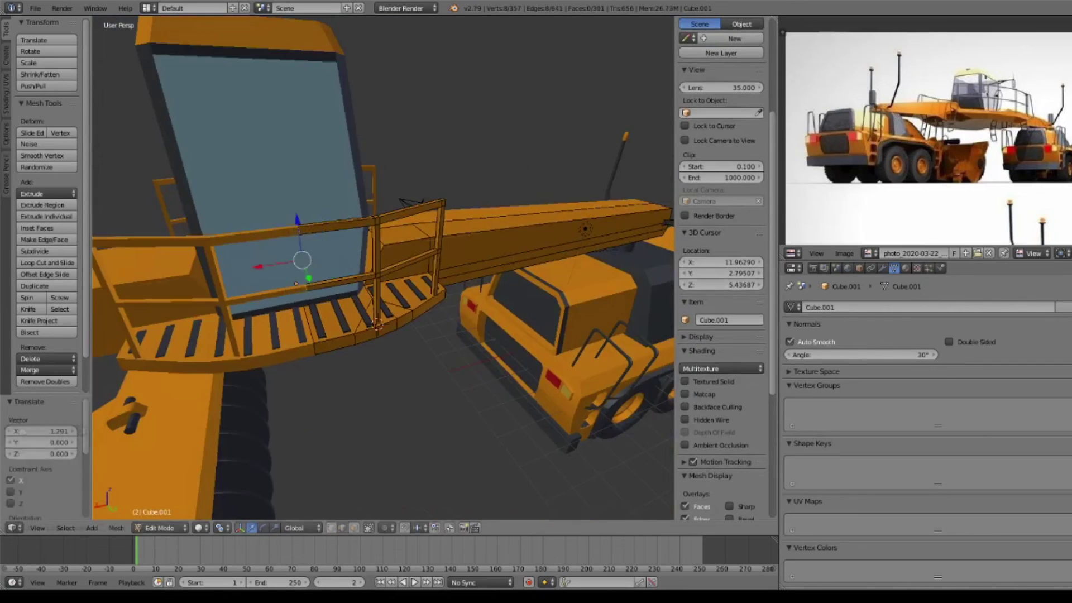
pyautogui.scroll(3, 382, 279)
pyautogui.press('l')
# Step: Check the railing's materials and view the finished rig in object mode
pyautogui.click(904, 268)
pyautogui.press('Tab')
pyautogui.press('Home')
pyautogui.press('a')
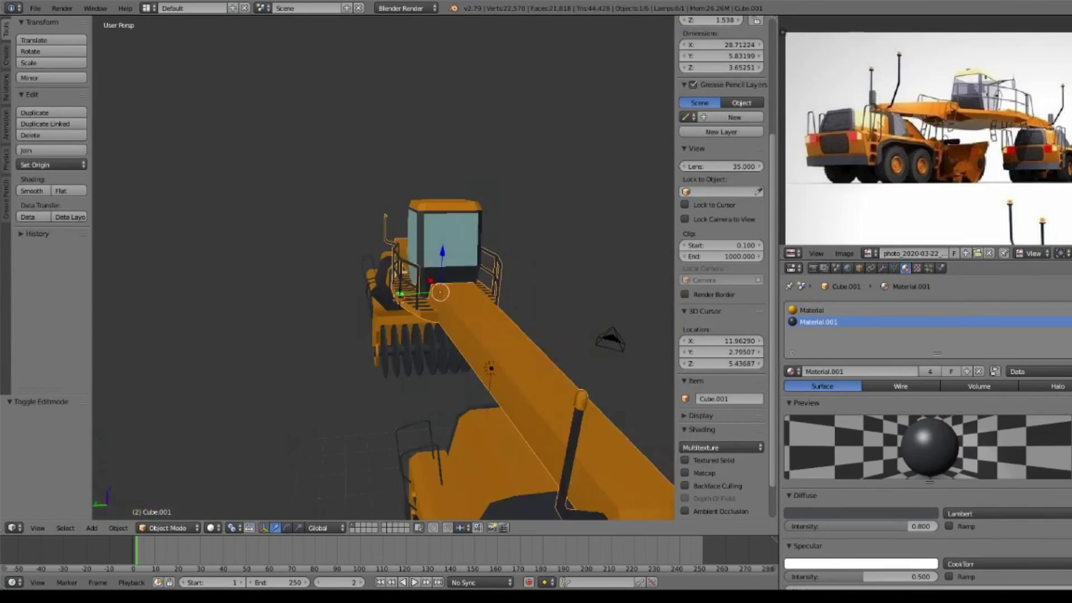
pyautogui.moveTo(341, 312)
pyautogui.mouseDown(button='middle')
pyautogui.moveTo(329, 287)
pyautogui.moveTo(357, 262)
pyautogui.moveTo(313, 262)
pyautogui.moveTo(335, 257)
pyautogui.mouseUp(button='middle')
# Step: Add a ground plane and scale it up to cover both trucks
pyautogui.scroll(-2, 380, 268)
pyautogui.scroll(1, 391, 268)
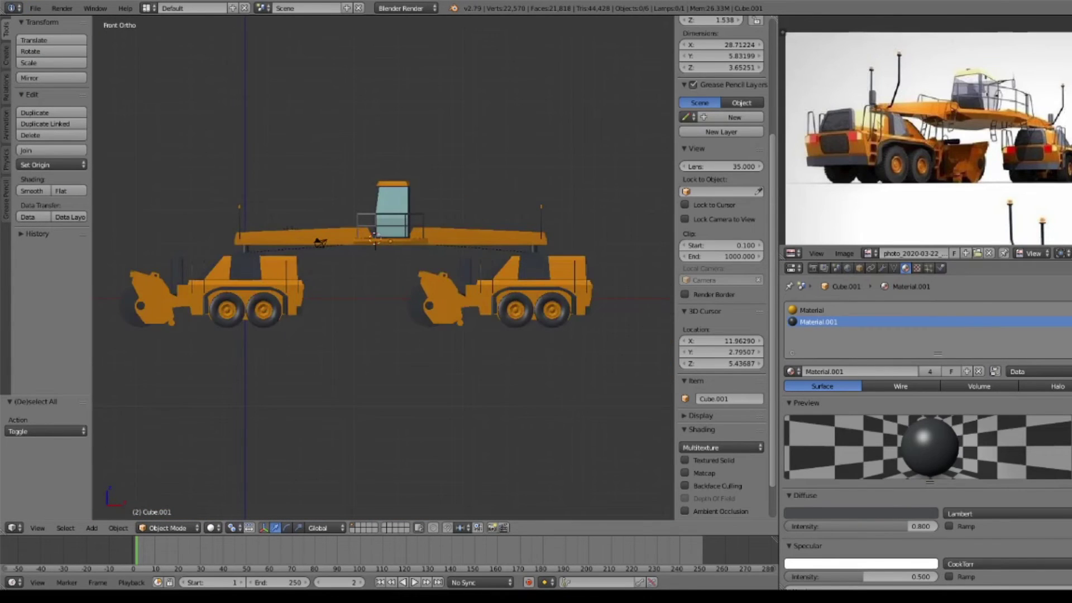
pyautogui.scroll(2, 390, 268)
pyautogui.scroll(2, 391, 268)
pyautogui.hotkey('shift', 'a')
pyautogui.click(363, 363)
pyautogui.press('Tab')
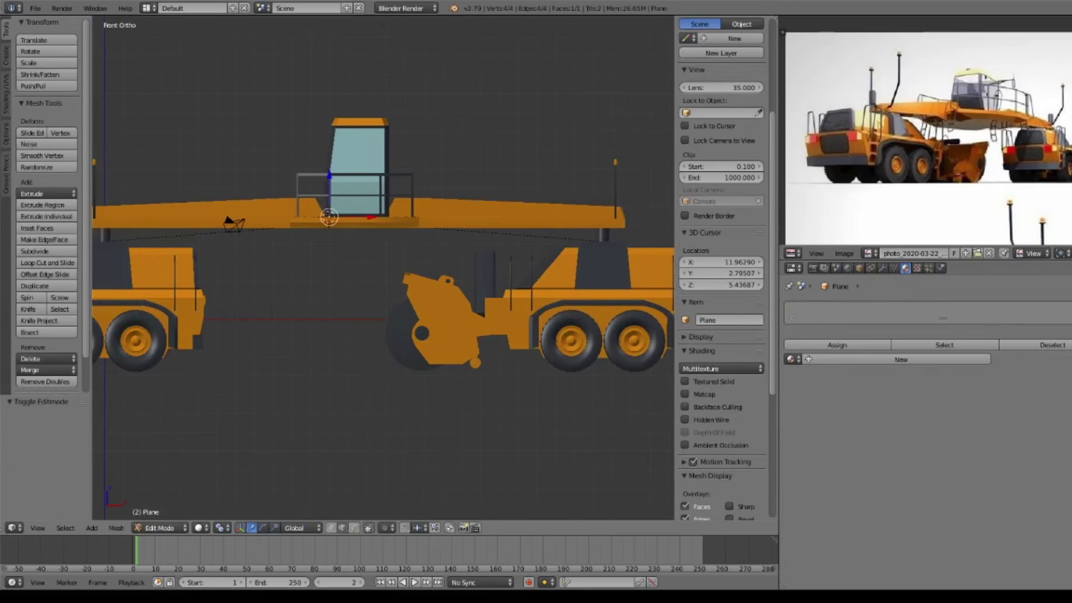
pyautogui.scroll(-4, 368, 251)
pyautogui.moveTo(368, 252); pyautogui.dragTo(390, 224, button='middle')
pyautogui.press('s')
pyautogui.click(372, 279)
# Step: In Right Ortho view, lower the plane until it sits just under the tires
pyautogui.press('s')
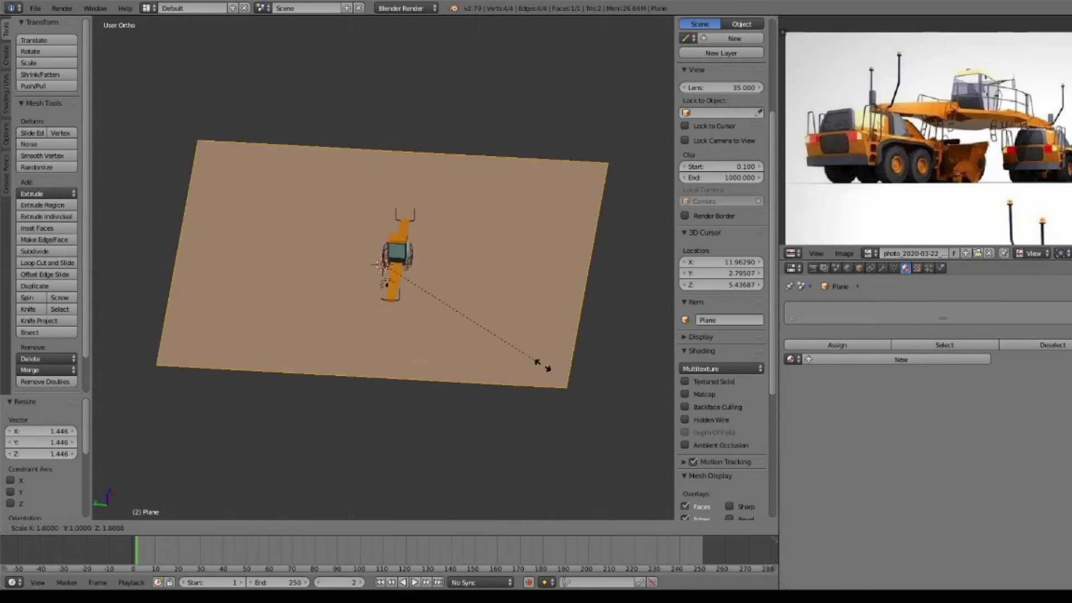
pyautogui.click(568, 381)
pyautogui.press('Tab')
pyautogui.press('KP_3')
pyautogui.scroll(6, 383, 268)
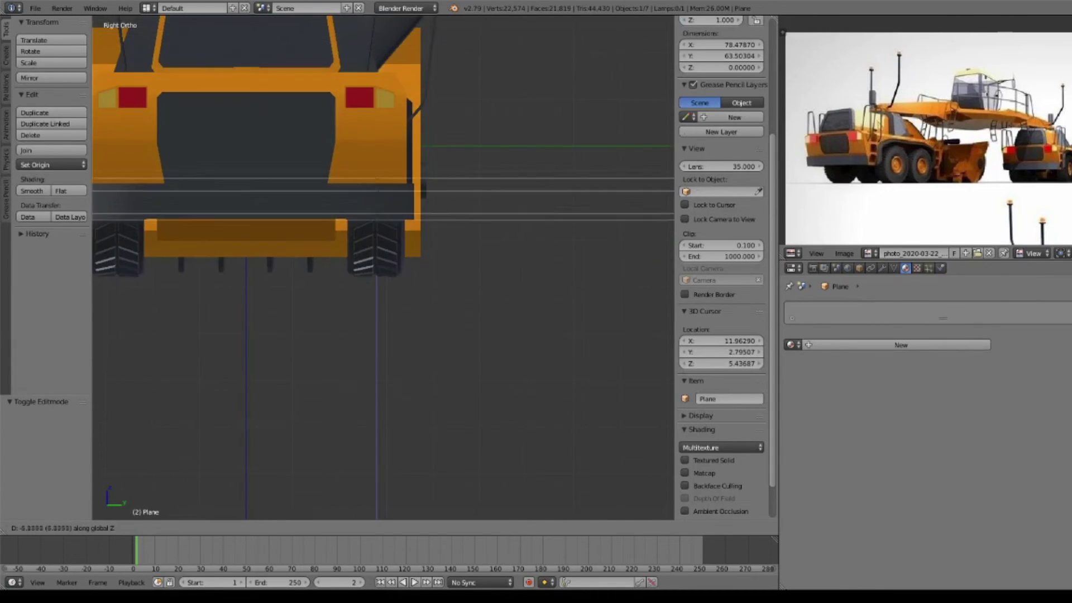
pyautogui.press('Return')
pyautogui.scroll(4, 384, 268)
pyautogui.press('Return')
pyautogui.scroll(-5, 384, 267)
pyautogui.moveTo(383, 268); pyautogui.dragTo(397, 207, button='middle')
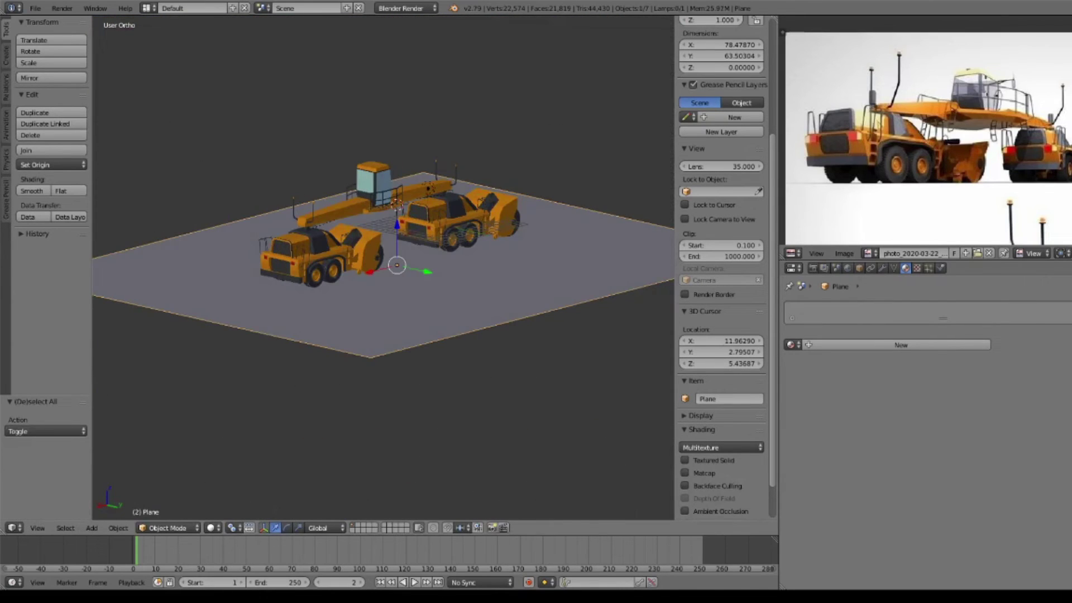
pyautogui.click(901, 344)
pyautogui.scroll(-2, 927, 140)
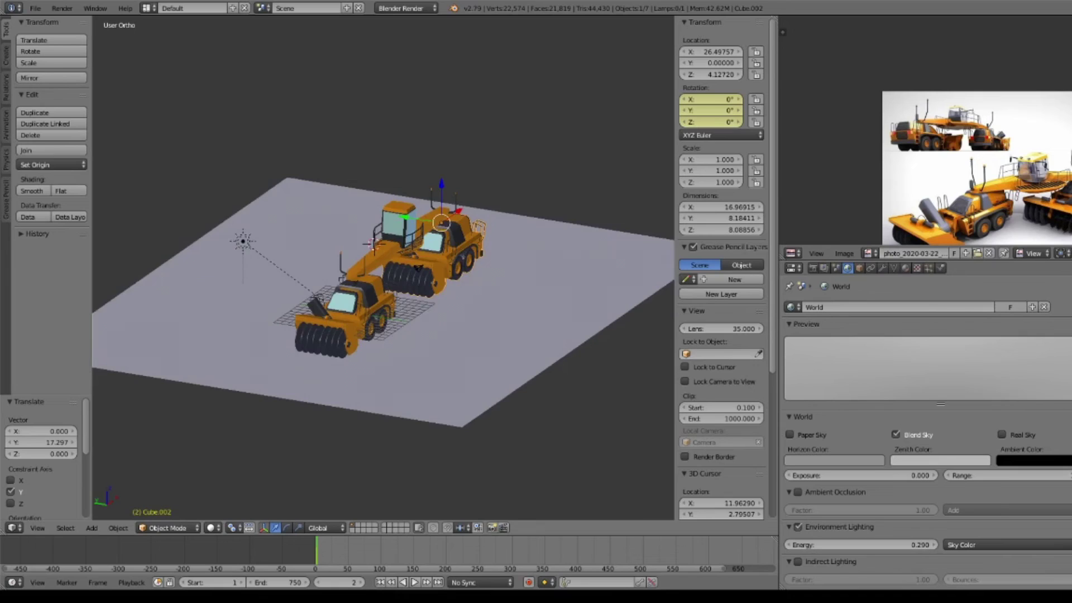
# Step: Rotate the front truck 30° about Z at frame 750
pyautogui.scroll(-3, 385, 553)
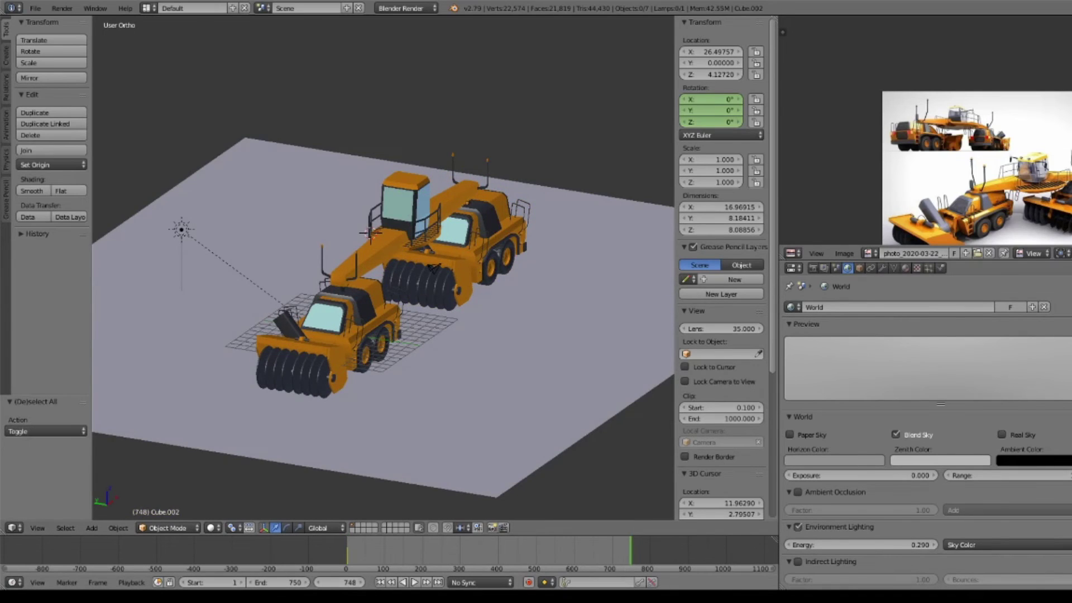
pyautogui.scroll(1, 383, 268)
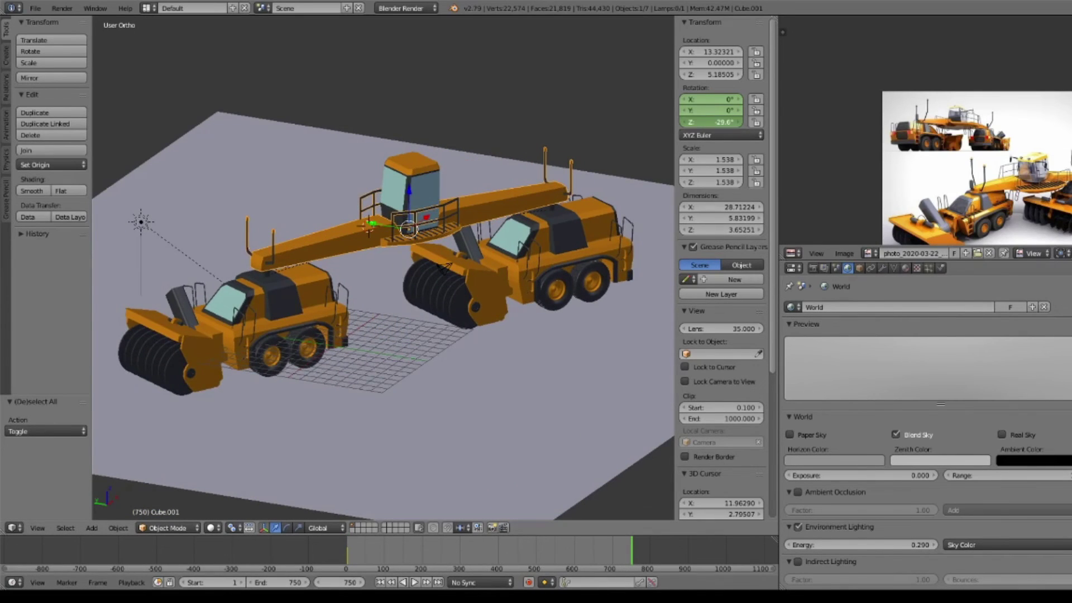
pyautogui.moveTo(469, 240); pyautogui.dragTo(497, 251, button='middle')
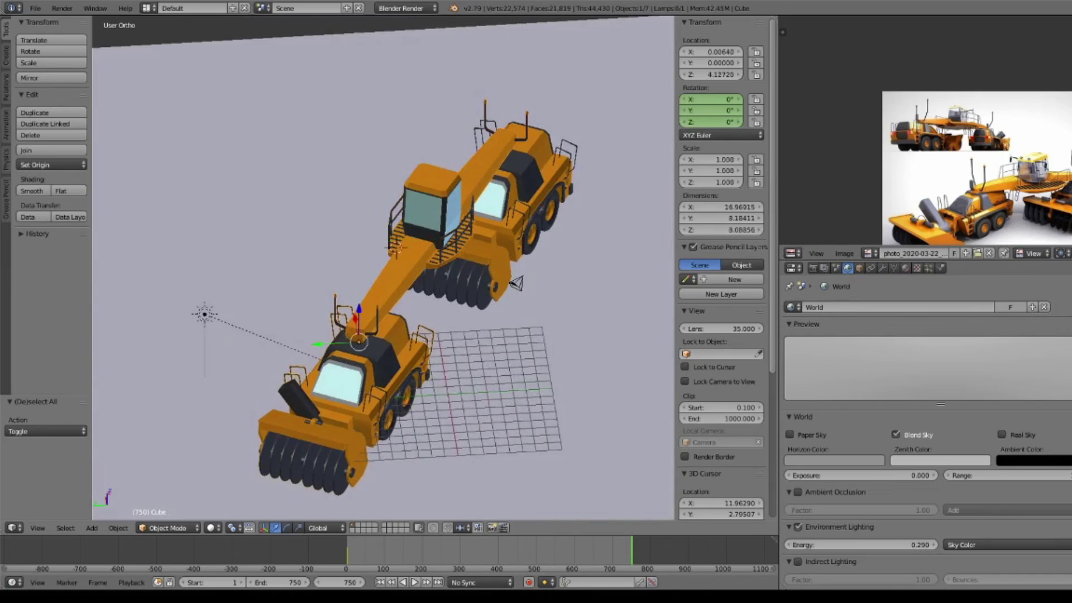
pyautogui.moveTo(712, 122); pyautogui.dragTo(731, 121)
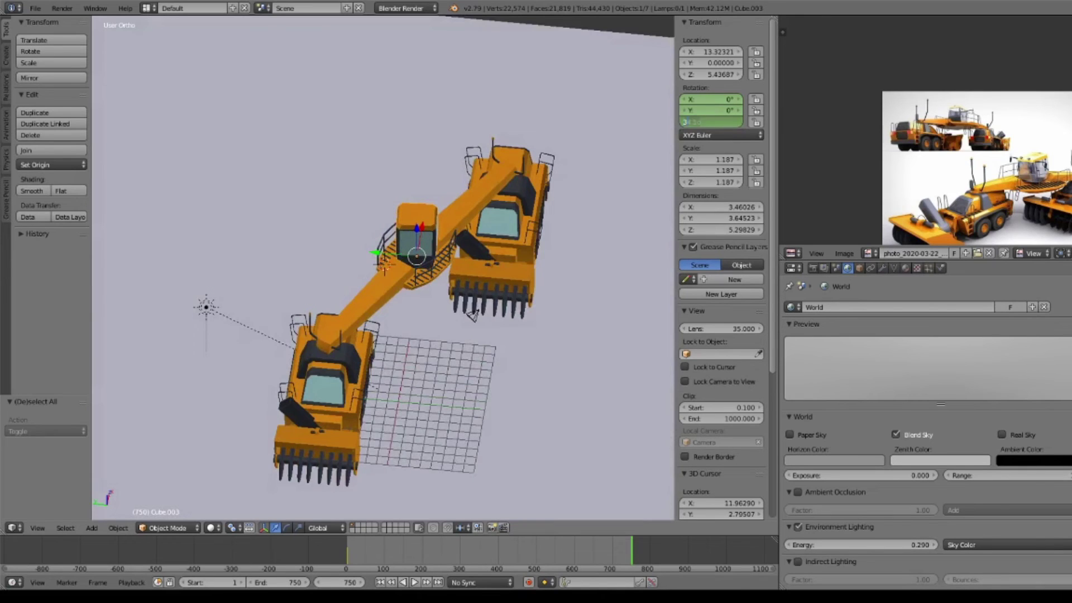
# Step: Confirm the front truck's 30° turn and preview the animation
pyautogui.write('0')
pyautogui.press('Return')
pyautogui.moveTo(472, 315); pyautogui.dragTo(435, 269, button='middle')
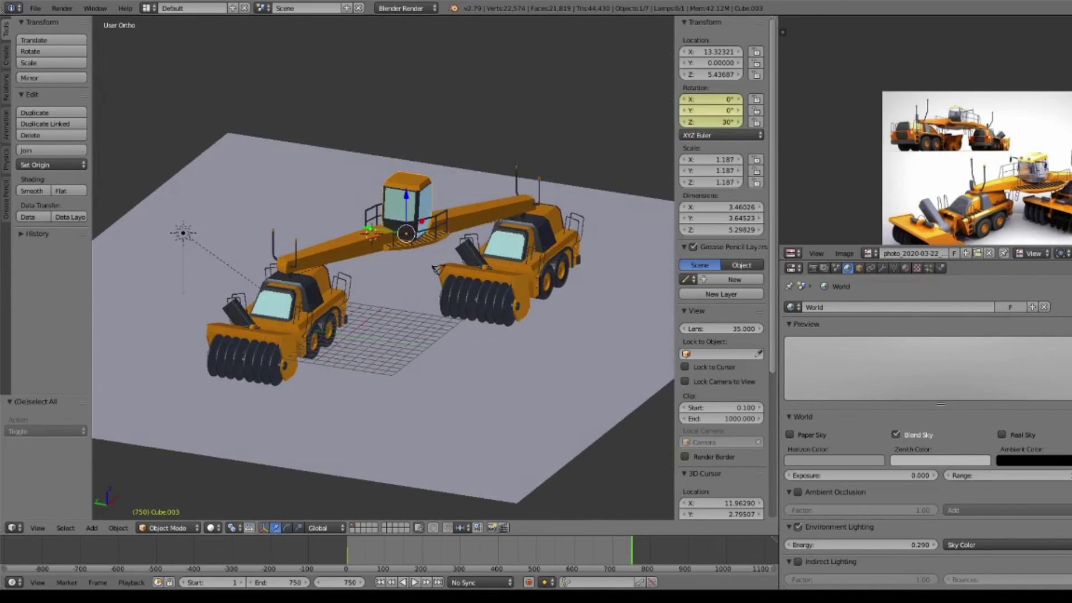
pyautogui.hotkey('alt', 'a')
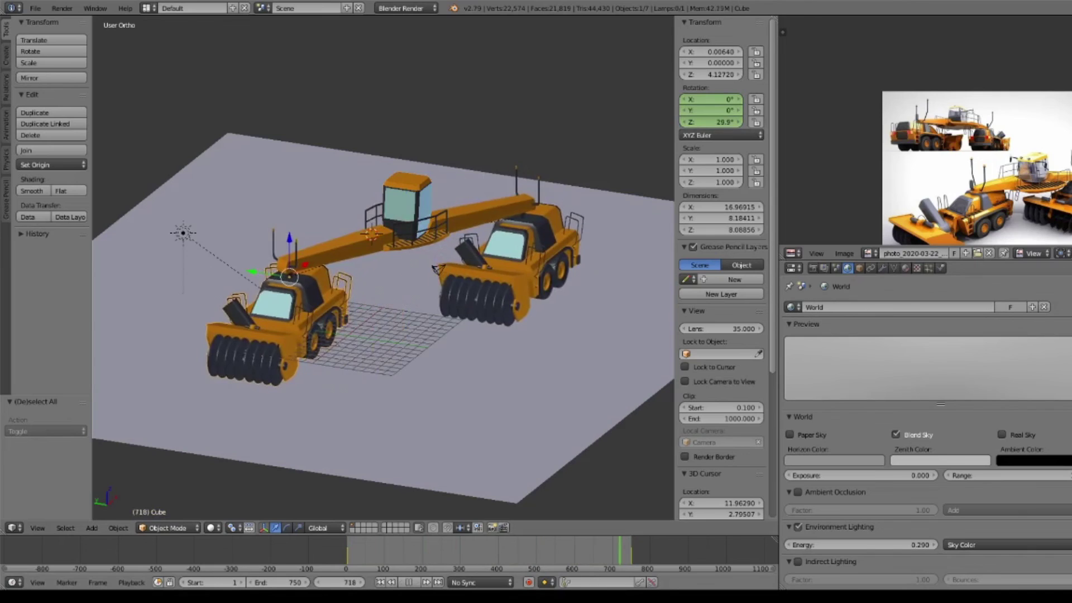
pyautogui.press('Escape')
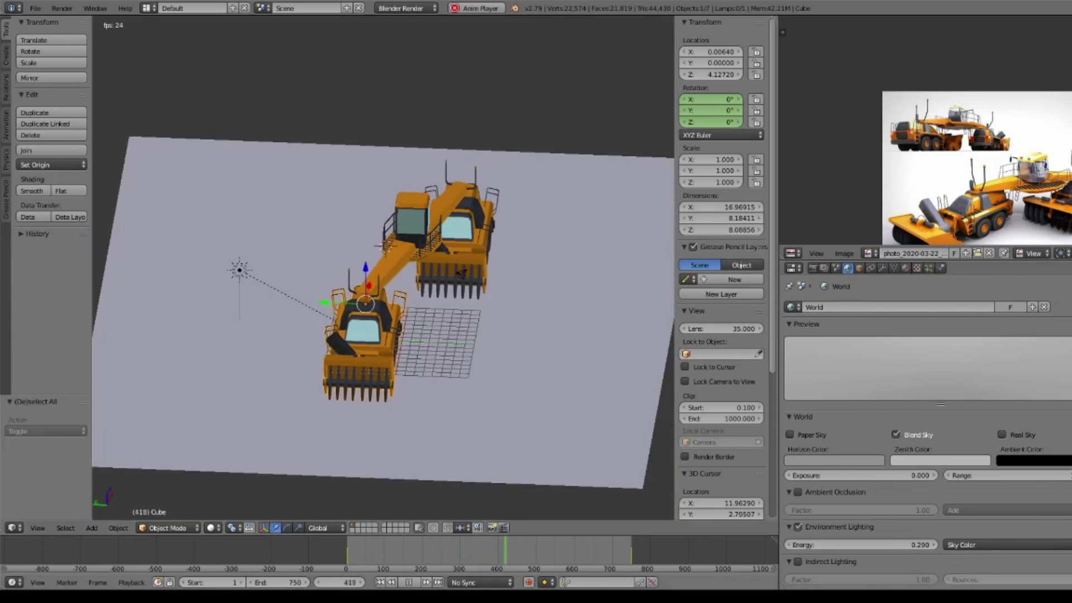
# Step: Keyframe the front truck at about 13° Z rotation on frame 350
pyautogui.click(410, 582)
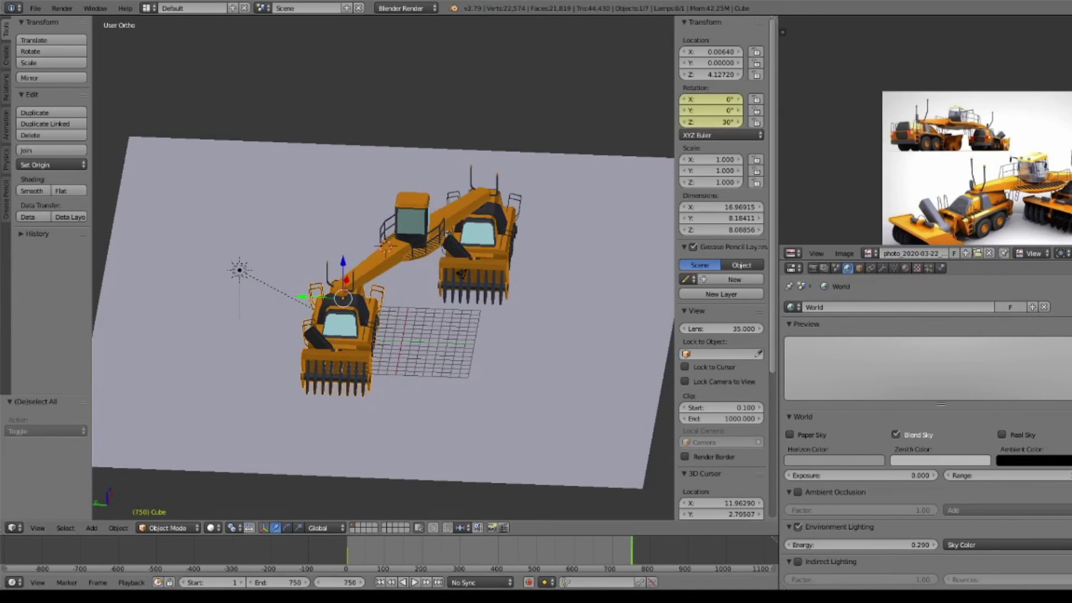
pyautogui.click(481, 552)
pyautogui.click(710, 122)
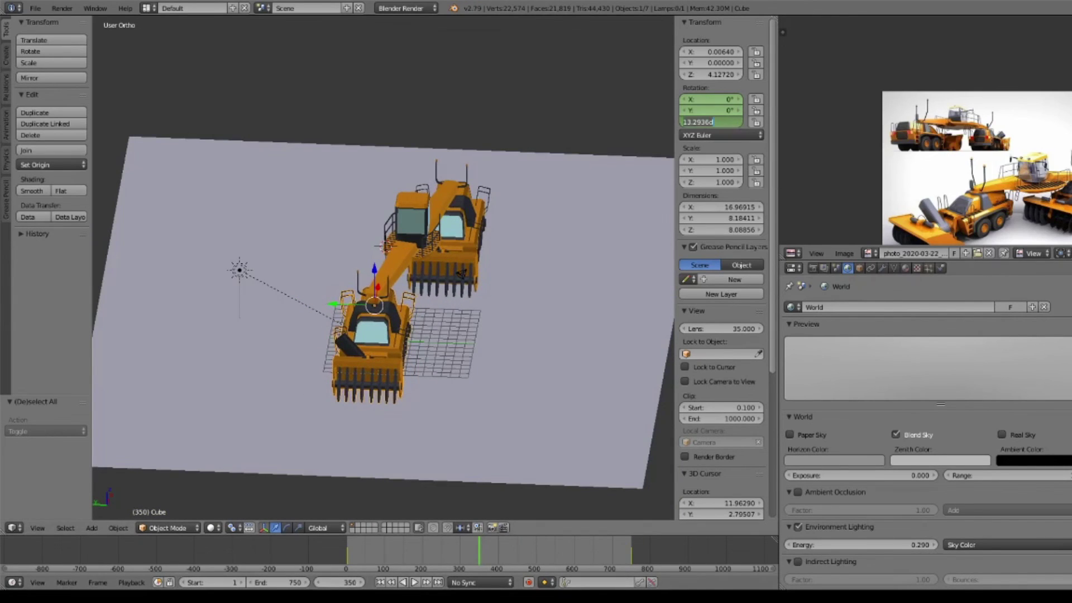
pyautogui.press('i')
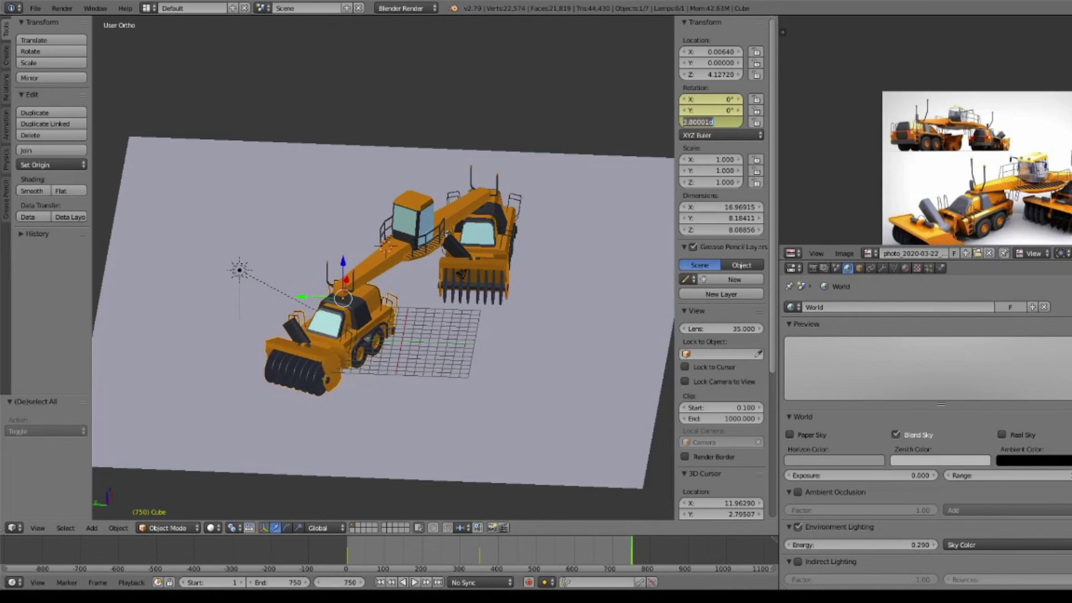
# Step: Turn the other truck to 180°, replay the animation, and view through the camera
pyautogui.hotkey('ctrl', 'z')
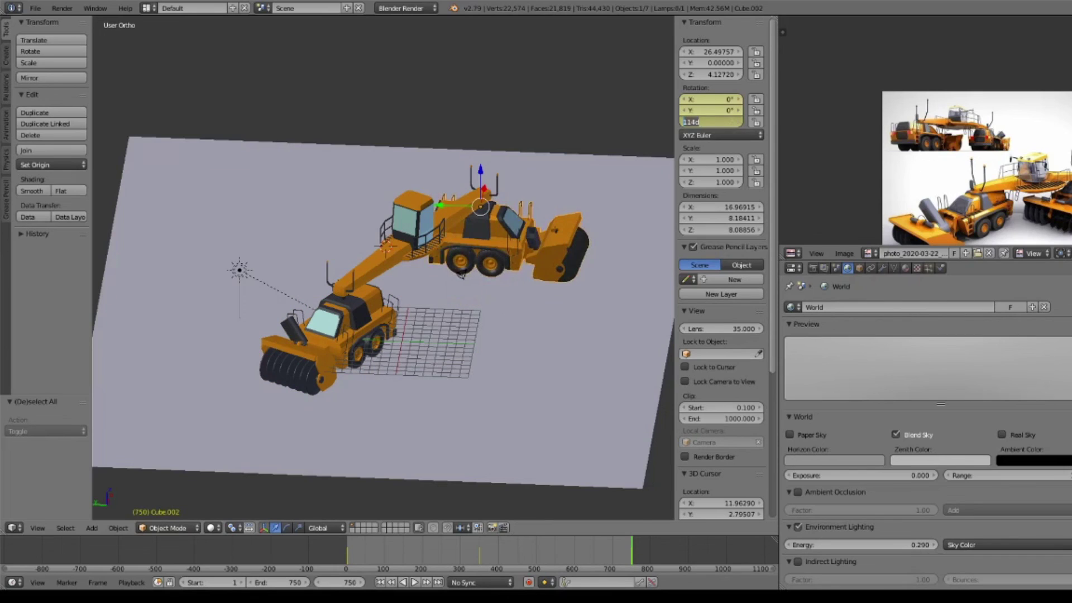
pyautogui.press('Return')
pyautogui.hotkey('alt', 'a')
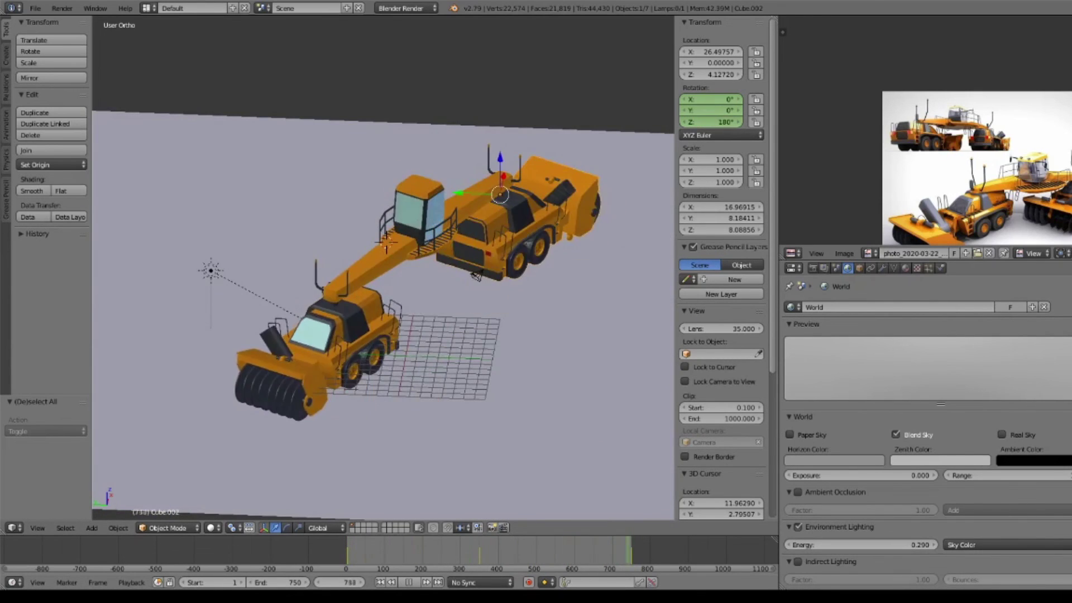
pyautogui.press('Escape')
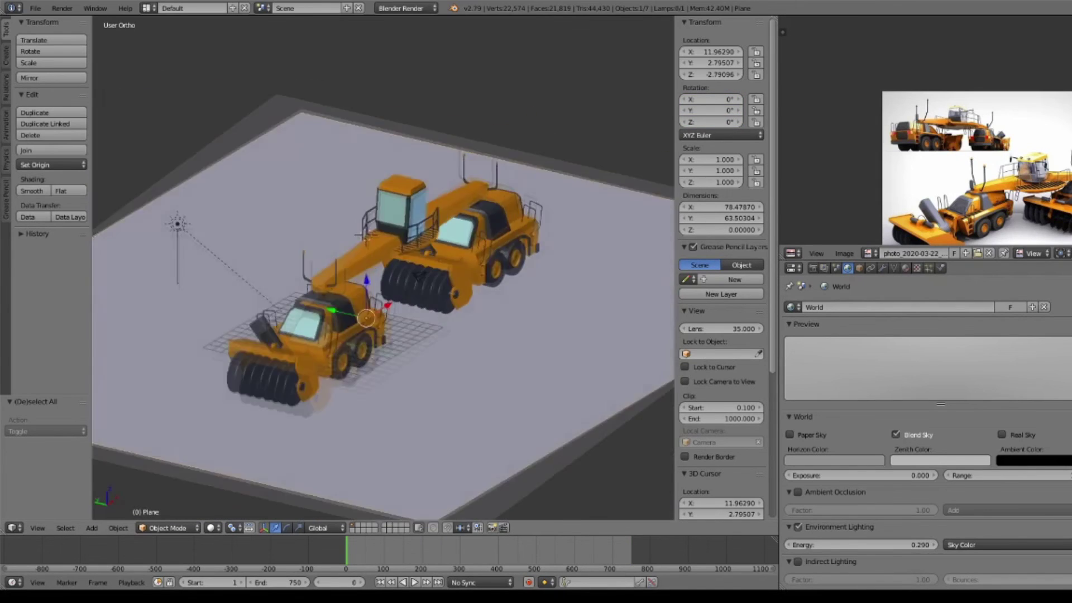
pyautogui.press('KP_0')
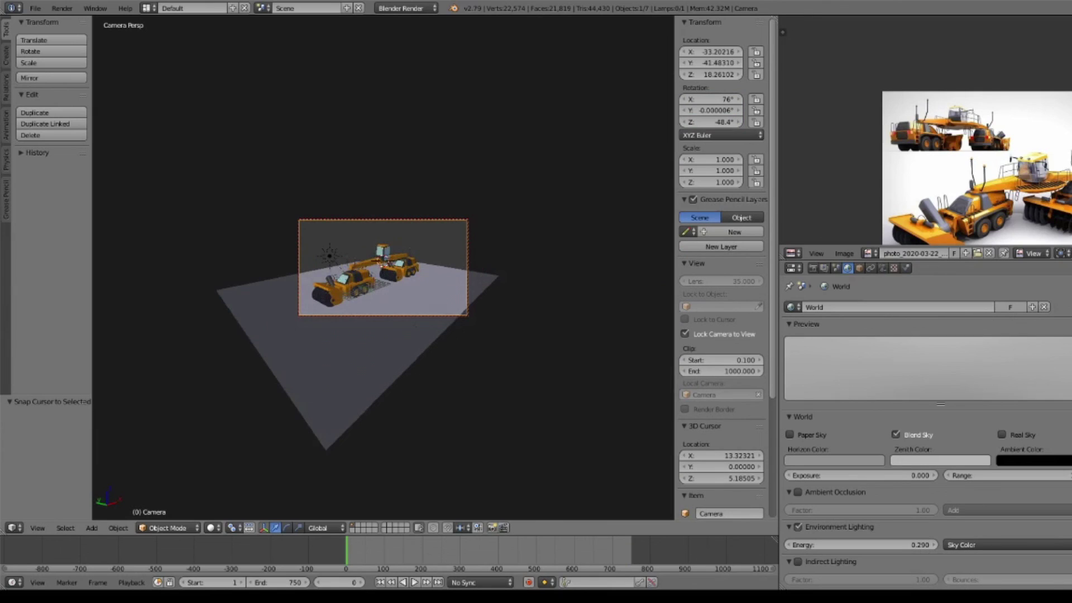
# Step: Add a Plain Axes Empty, parent the camera to it, and key its rotation
pyautogui.click(684, 333)
pyautogui.hotkey('shift', 'a')
pyautogui.click(441, 455)
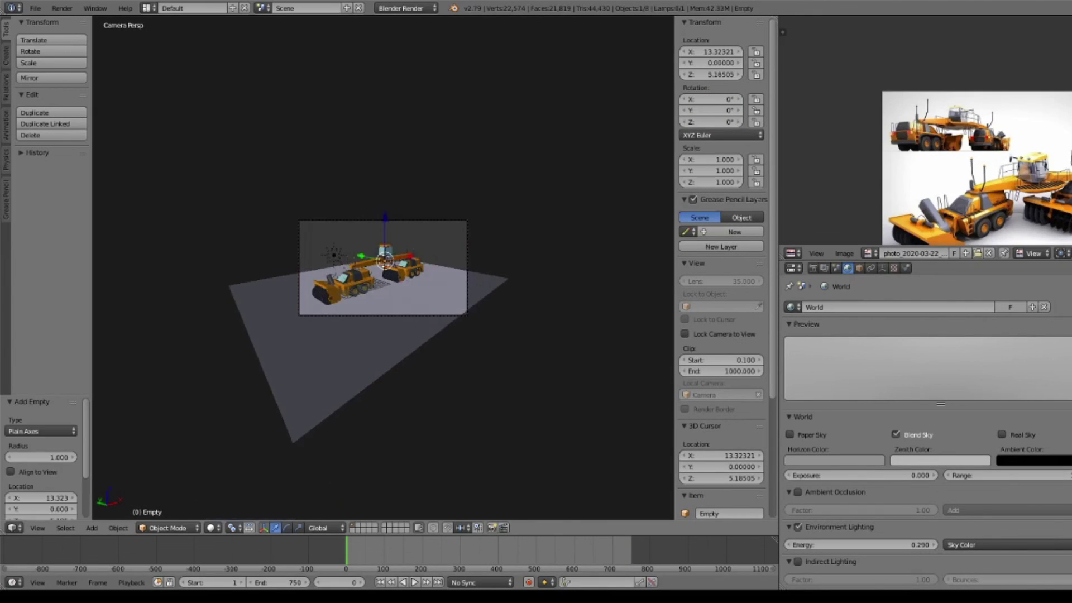
pyautogui.hotkey('ctrl', 'p')
pyautogui.press('Return')
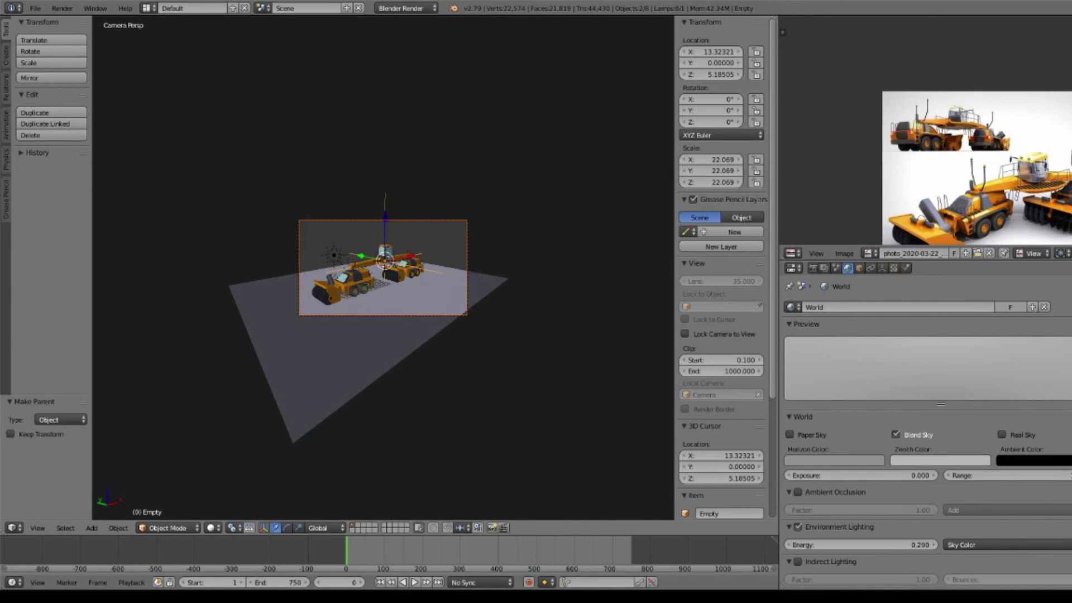
pyautogui.press('r')
pyautogui.press('Escape')
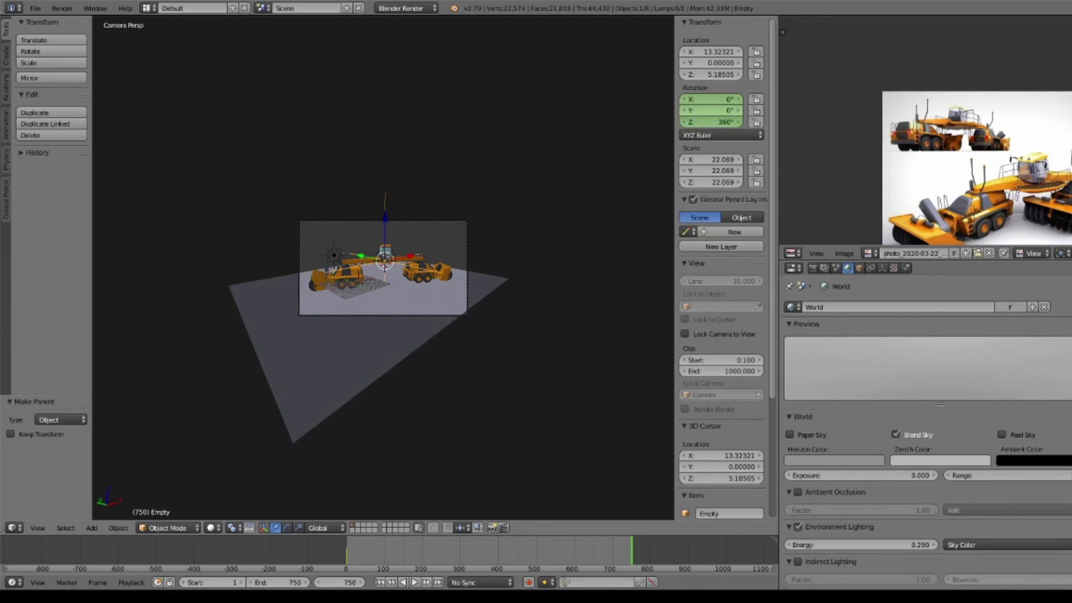
# Step: Set the Empty's rotation curves to Linear interpolation and play the orbit
pyautogui.click(793, 253)
pyautogui.click(826, 324)
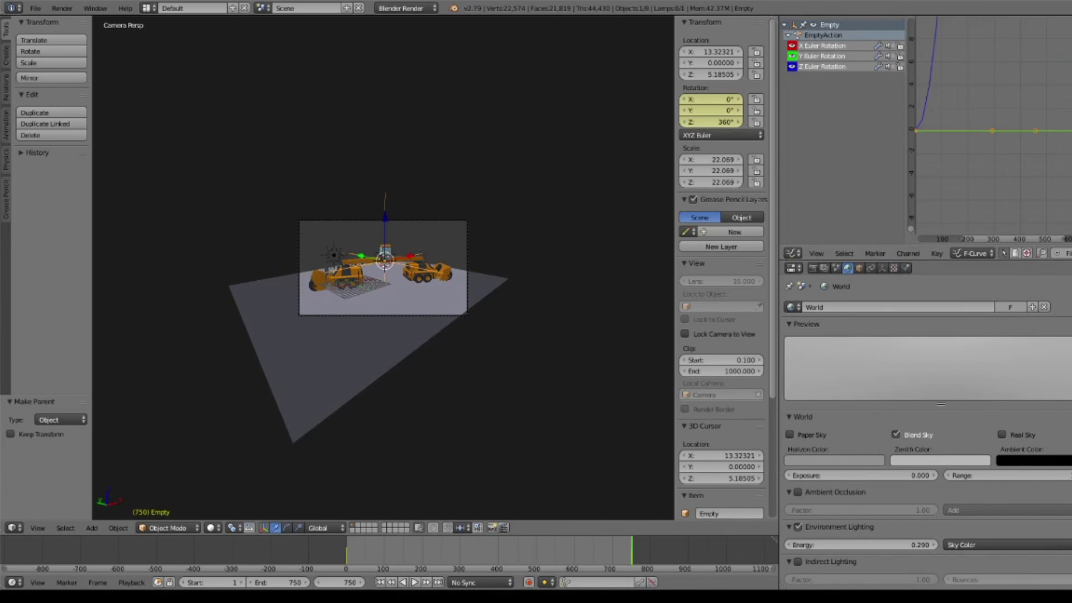
pyautogui.press('t')
pyautogui.click(888, 172)
pyautogui.hotkey('alt', 'a')
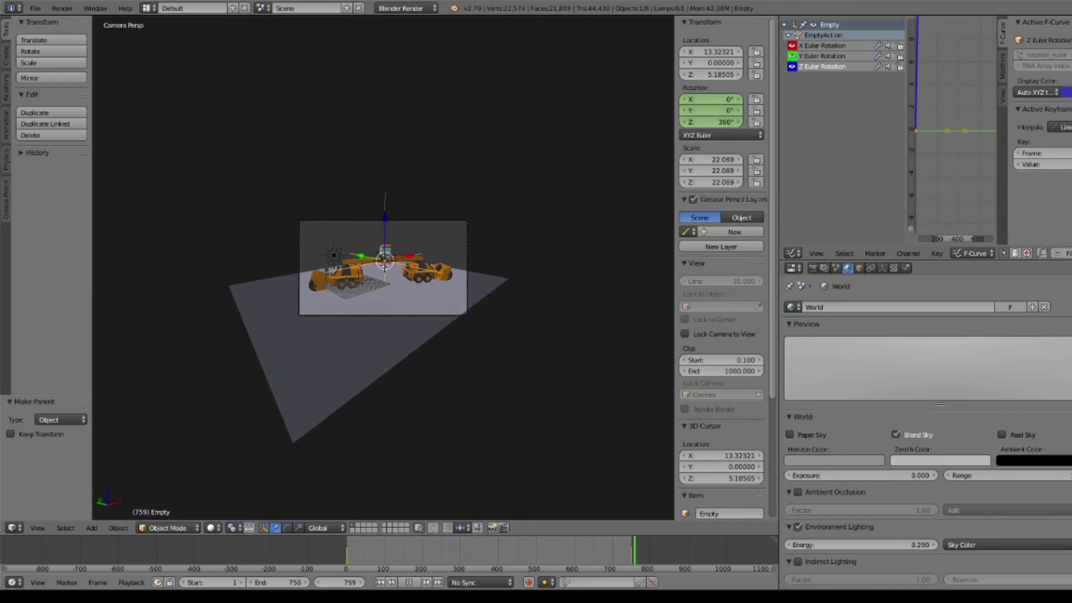
pyautogui.hotkey('alt', 'a')
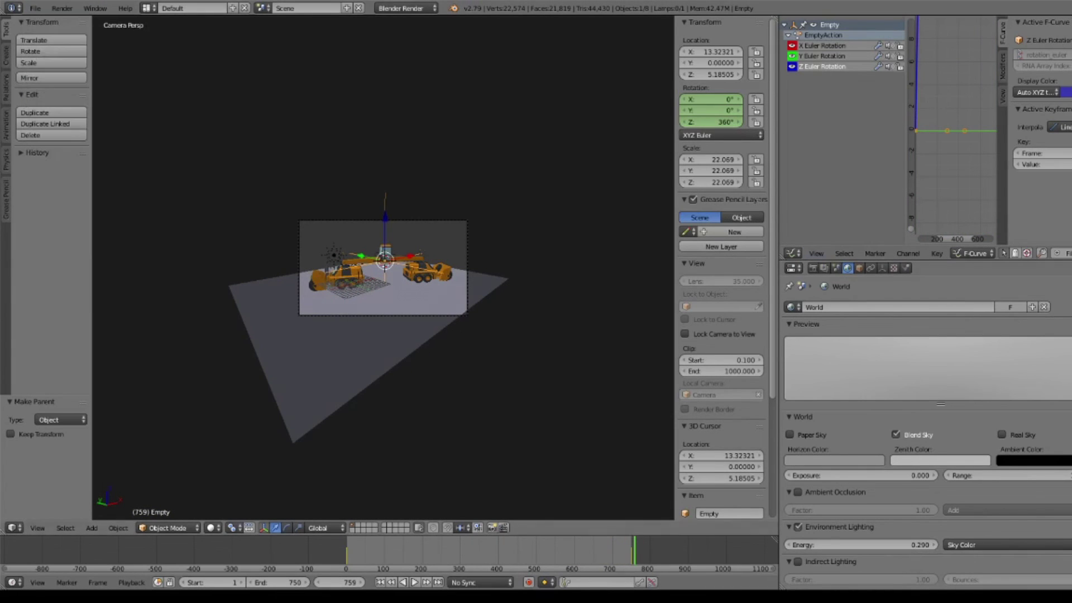